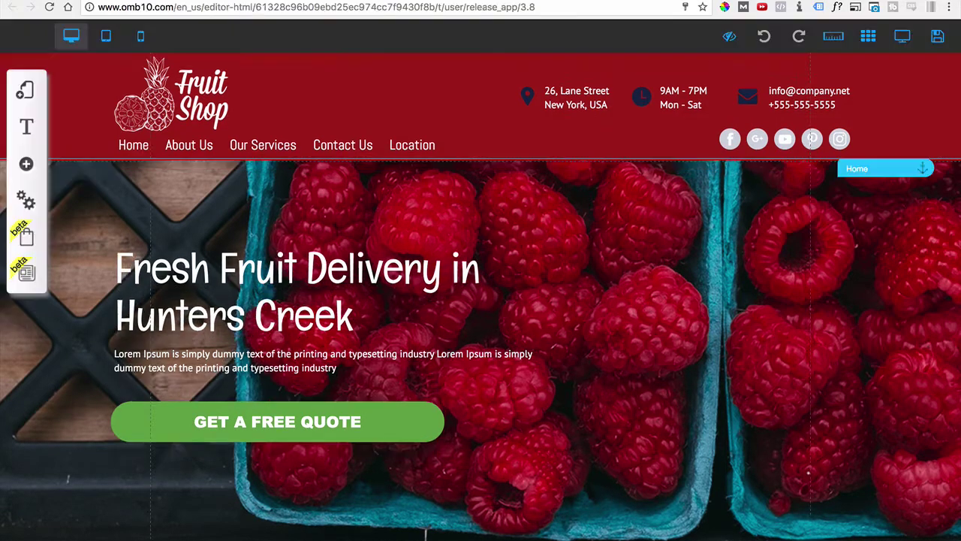
- Look through the desktop layout of the Fruit Shop page from the header down to the statistics section
scroll(446, 456, down, 3)
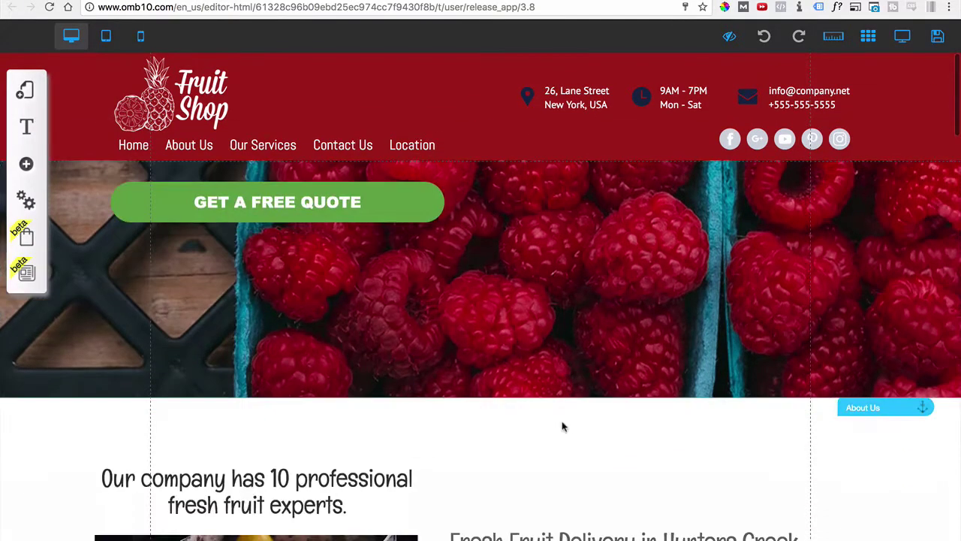
scroll(481, 397, down, 2)
scroll(481, 398, down, 5)
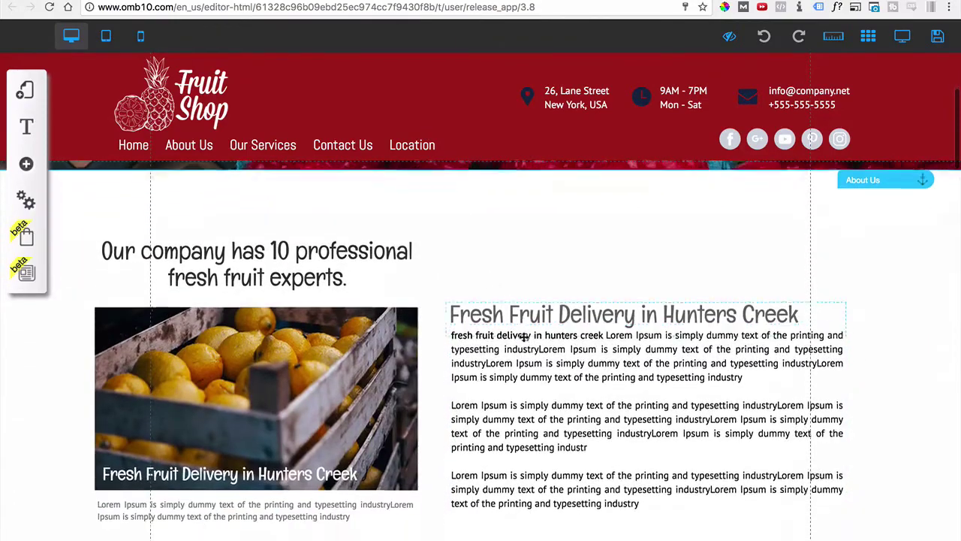
scroll(510, 344, down, 3)
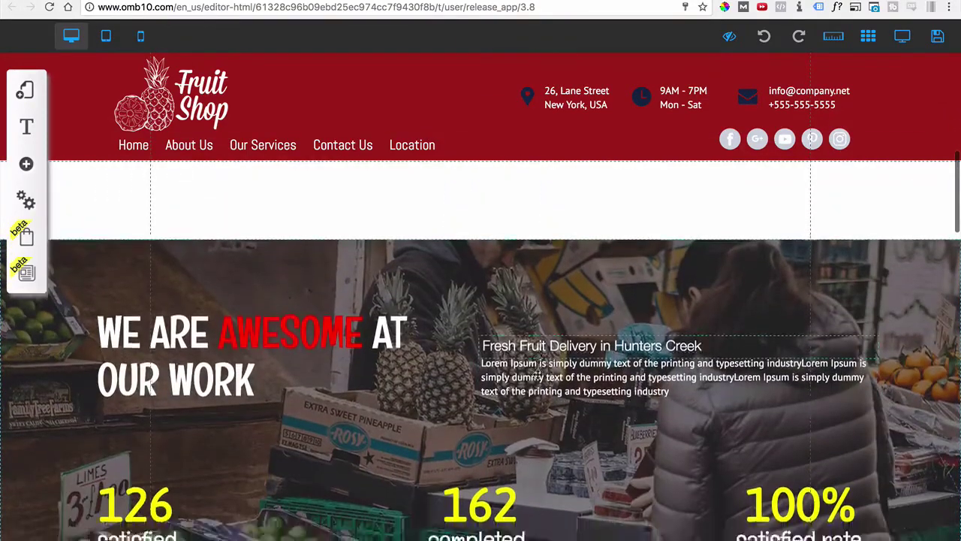
scroll(526, 338, up, 10)
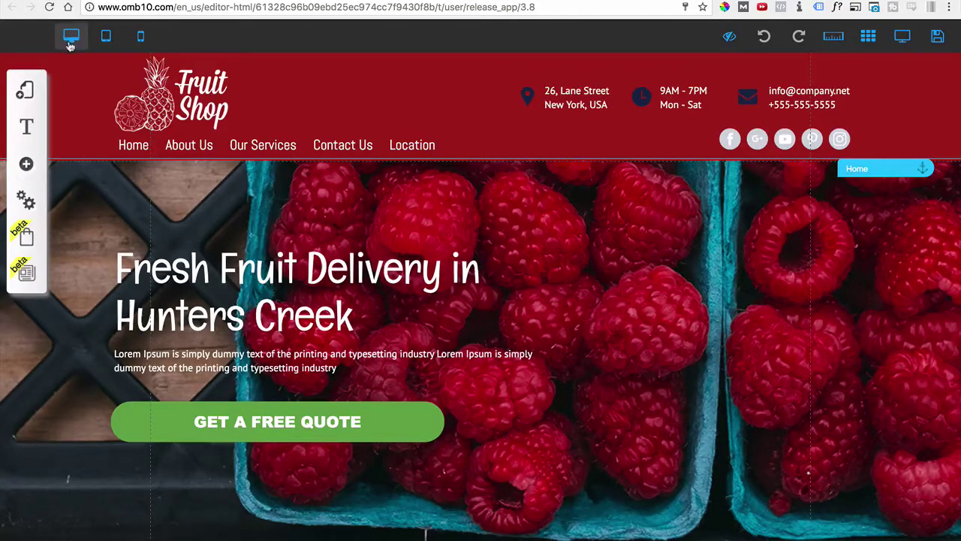
- Switch to the mobile layout and look over the elements lying outside the phone frame
click(142, 37)
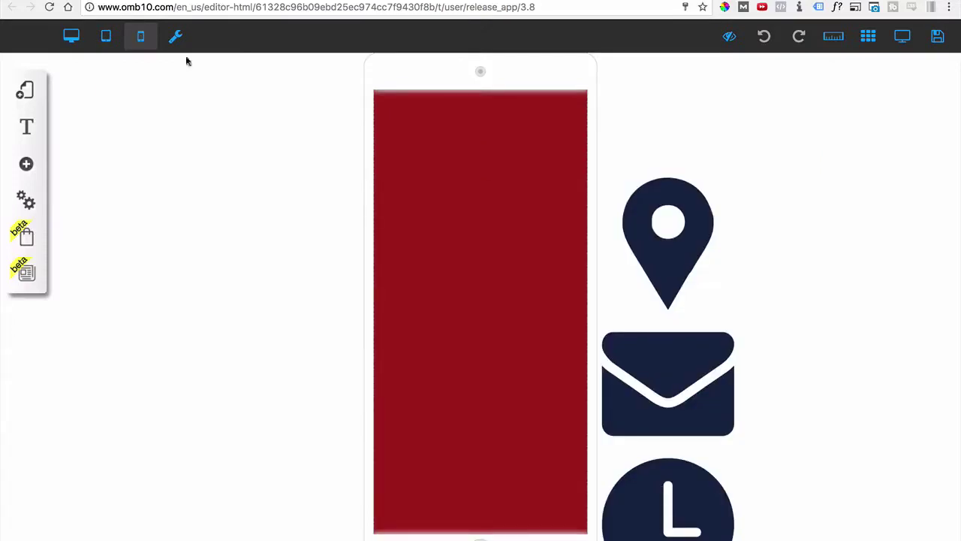
scroll(388, 292, down, 5)
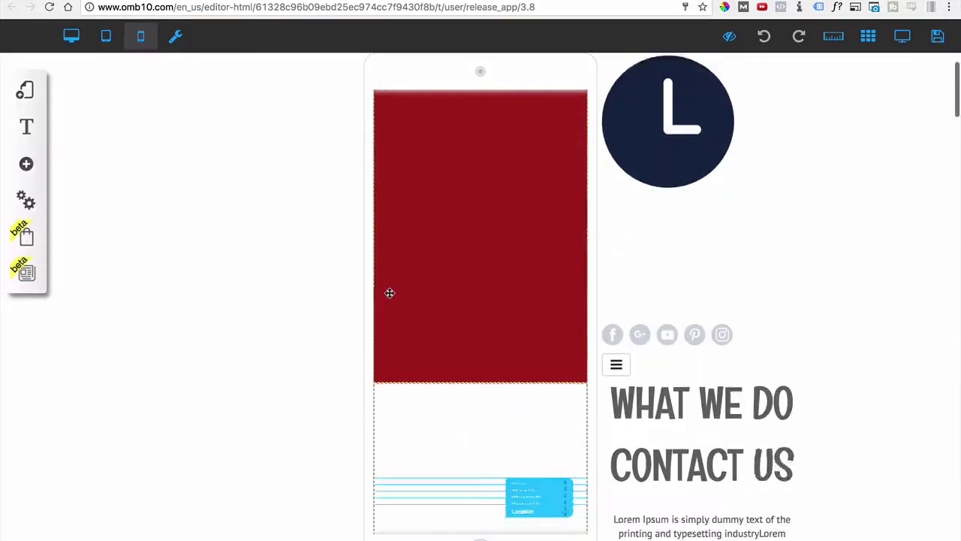
scroll(390, 293, down, 1)
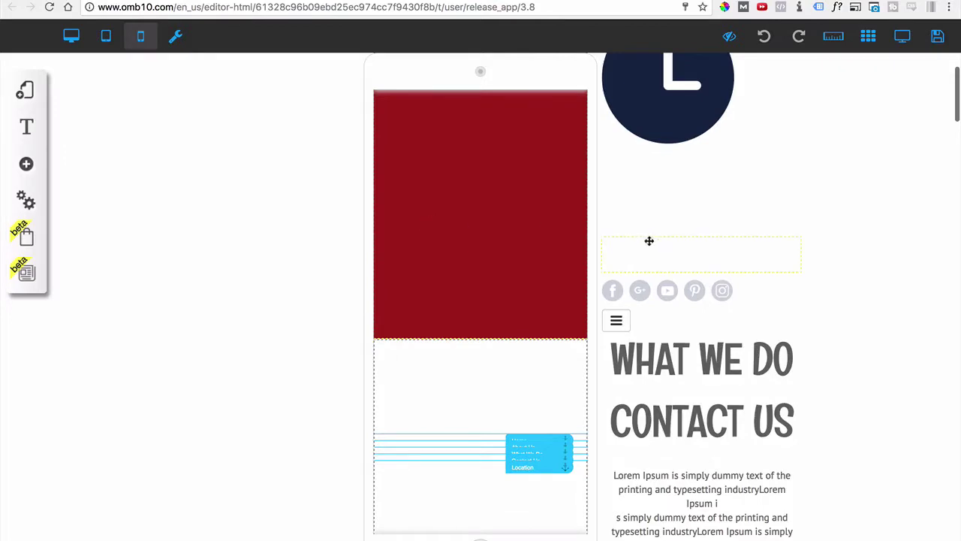
scroll(389, 185, up, 6)
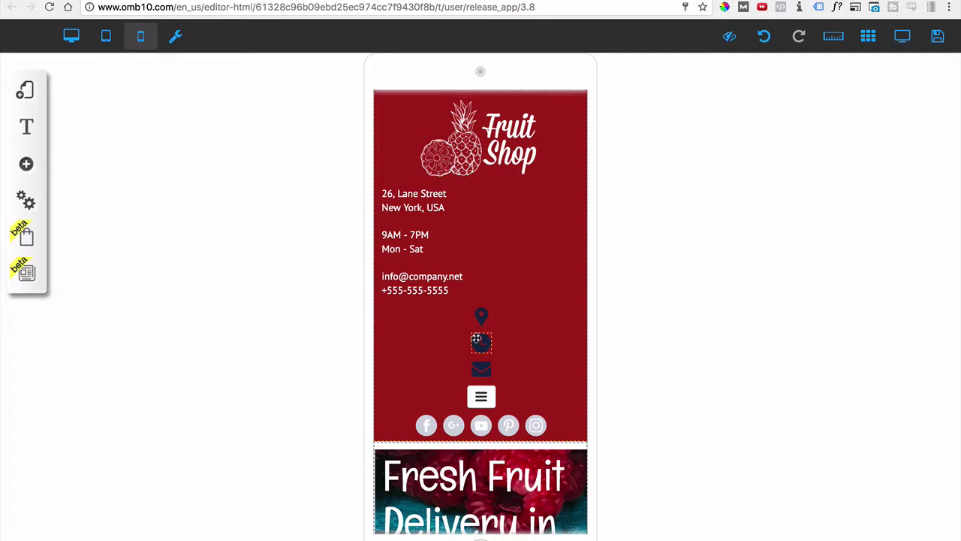
- Shrink the logo into the upper-left corner of the mobile header and indent the address and opening-hours texts below it
drag(542, 151, 490, 133)
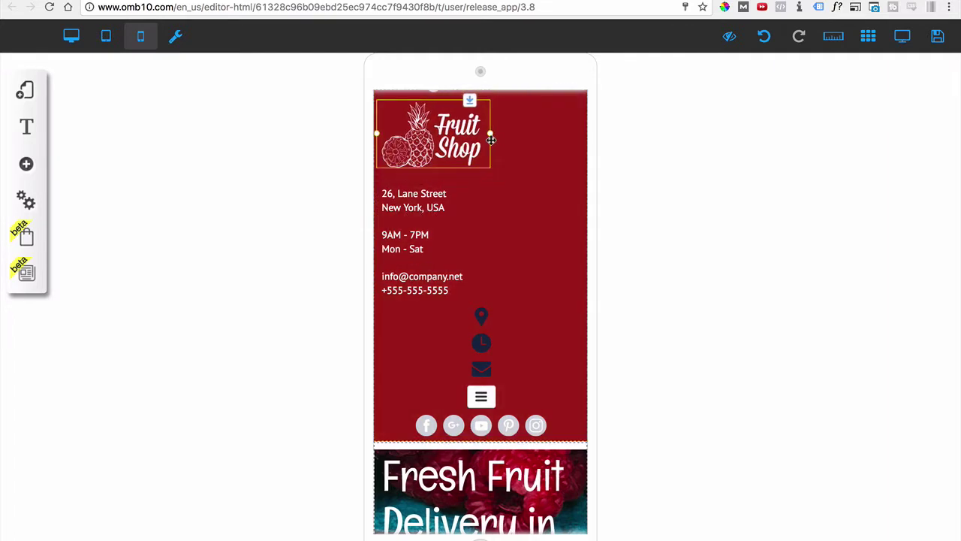
click(417, 207)
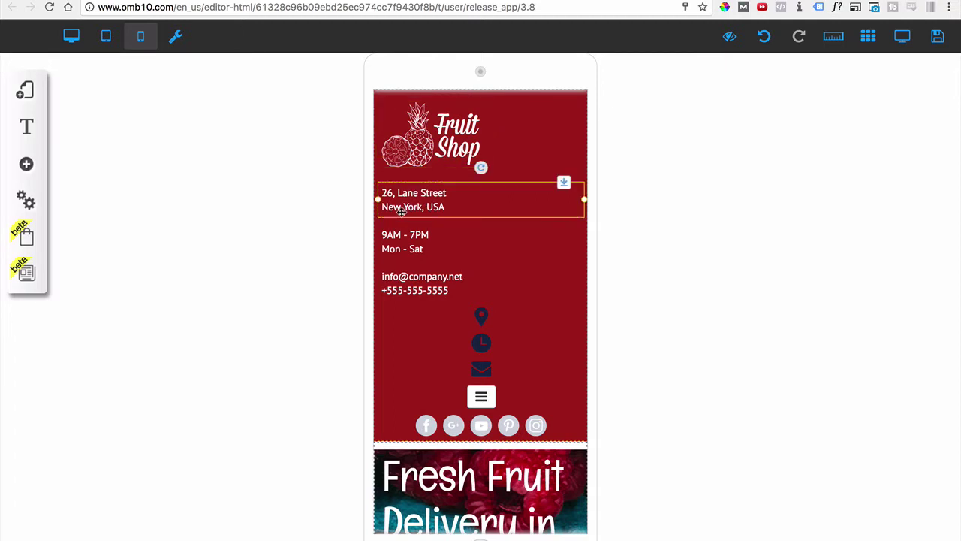
drag(381, 206, 424, 204)
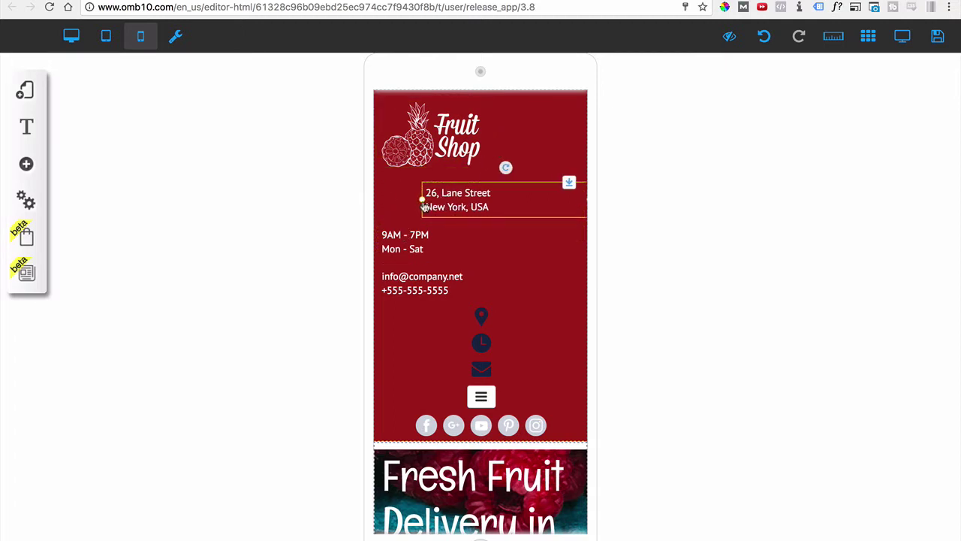
drag(411, 237, 457, 236)
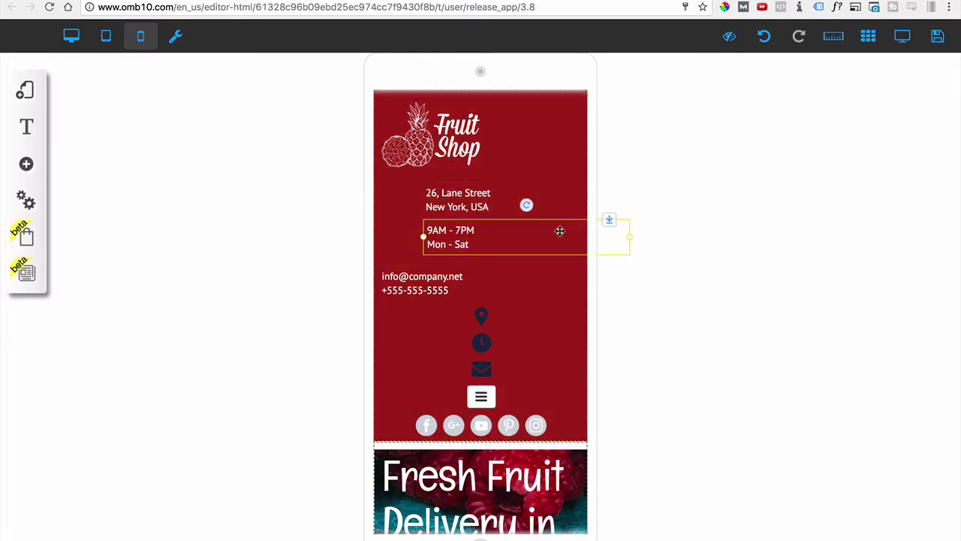
drag(625, 241, 559, 251)
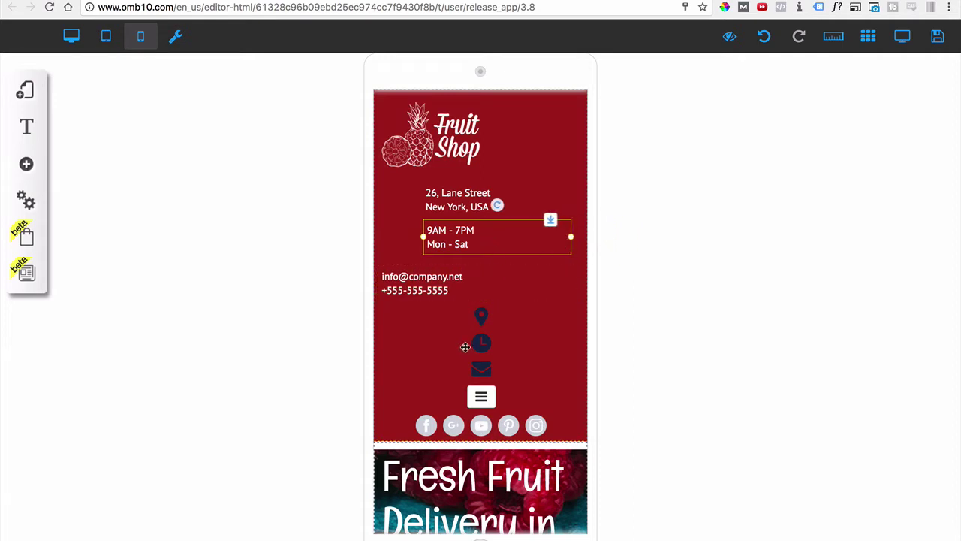
- Align the contact text with the other header texts and place the location, clock and envelope icons beside their matching lines
drag(481, 316, 414, 199)
drag(481, 343, 413, 232)
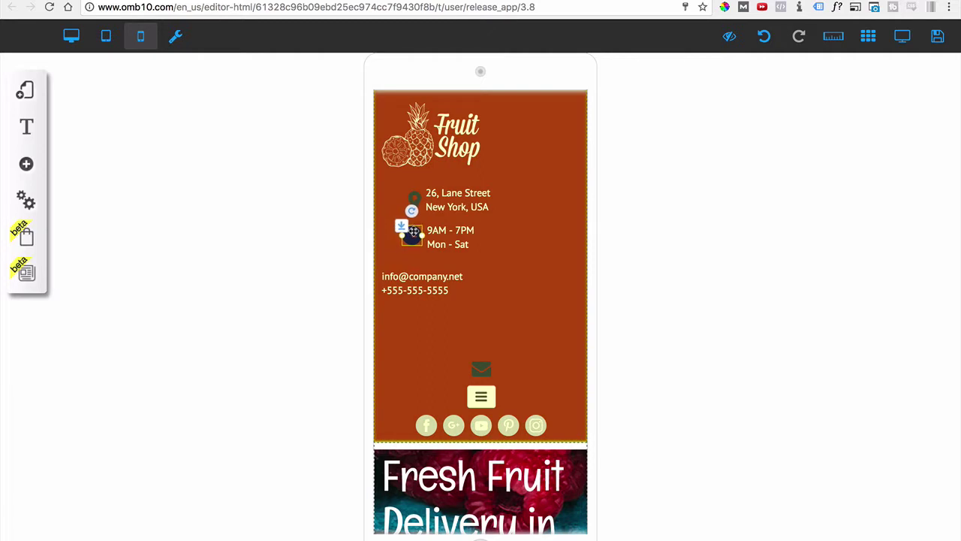
drag(414, 198, 414, 198)
drag(420, 279, 466, 268)
drag(483, 369, 416, 272)
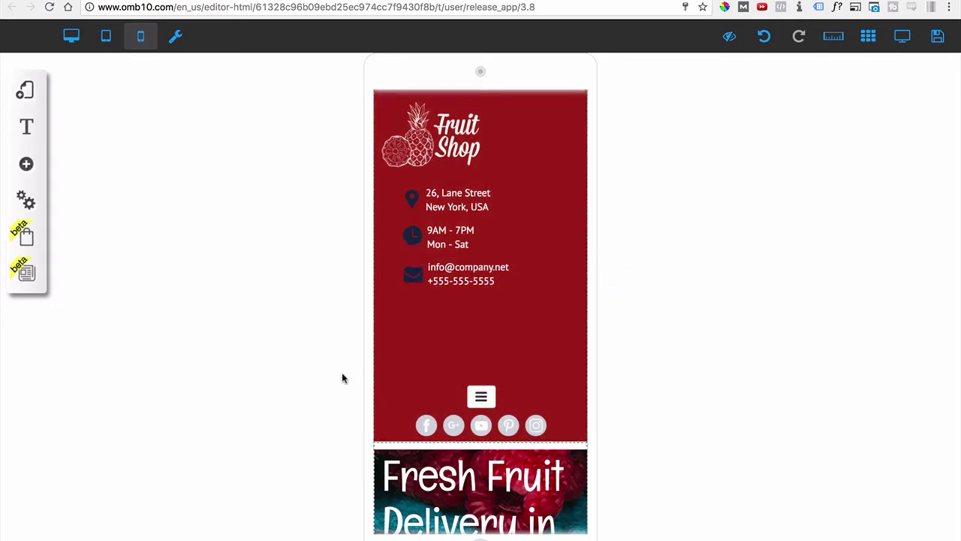
- Enlarge the logo slightly and move the hamburger menu button to the right of it
click(449, 153)
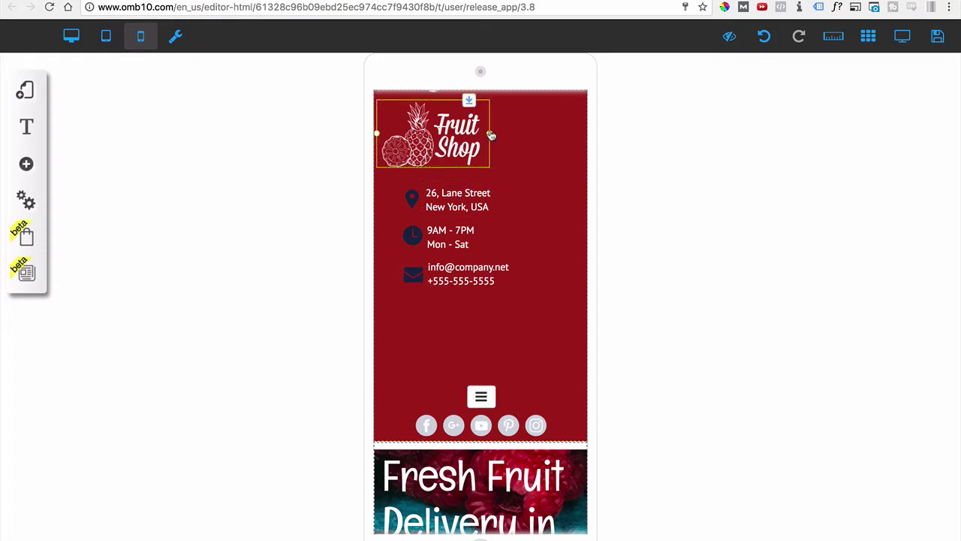
drag(491, 135, 505, 134)
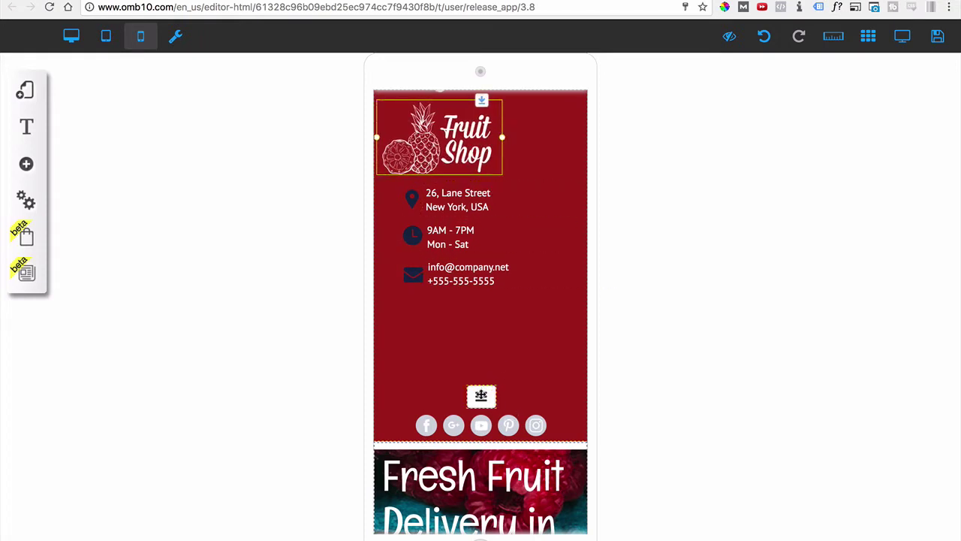
drag(482, 395, 543, 139)
- Move the social network bar below the contact details, set its size to 43 px and centre it in the header
drag(532, 428, 534, 311)
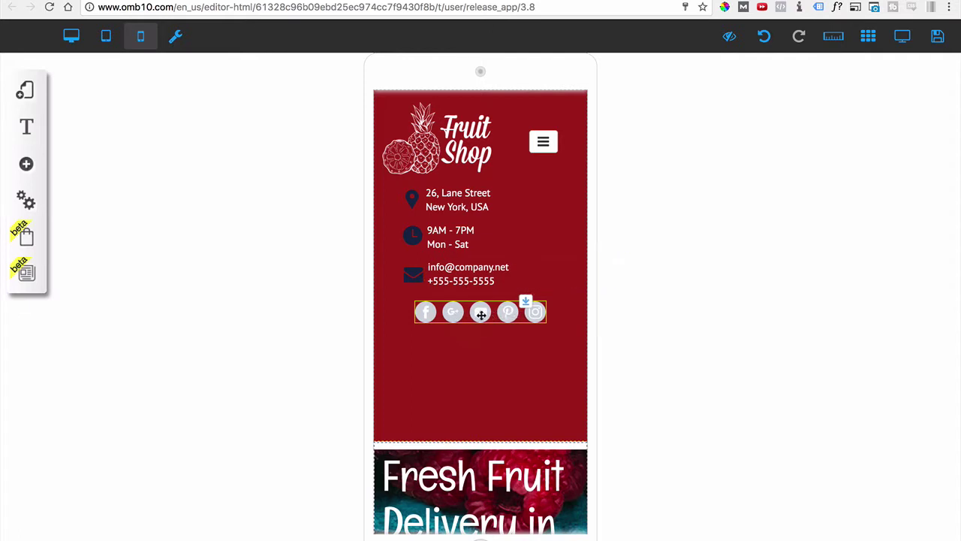
click(481, 314)
click(420, 222)
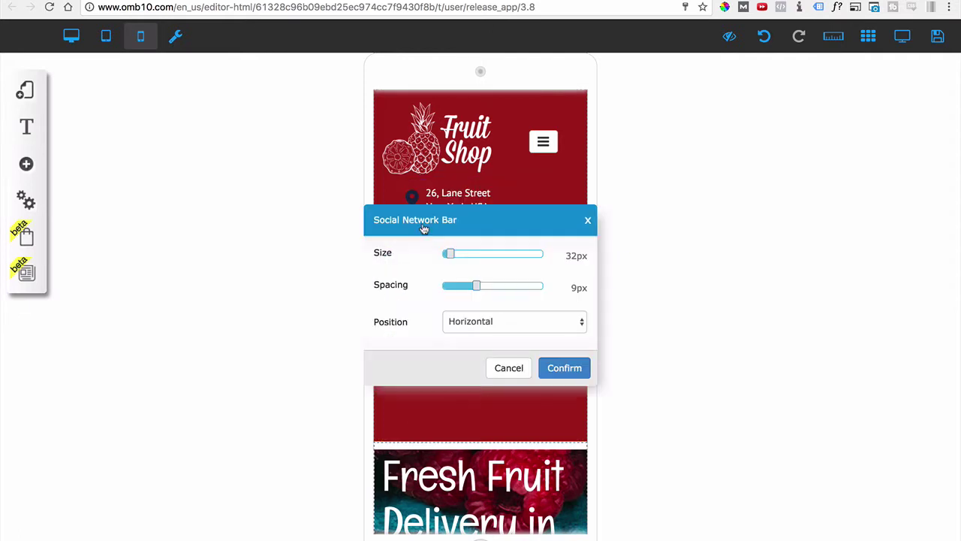
drag(471, 232, 784, 292)
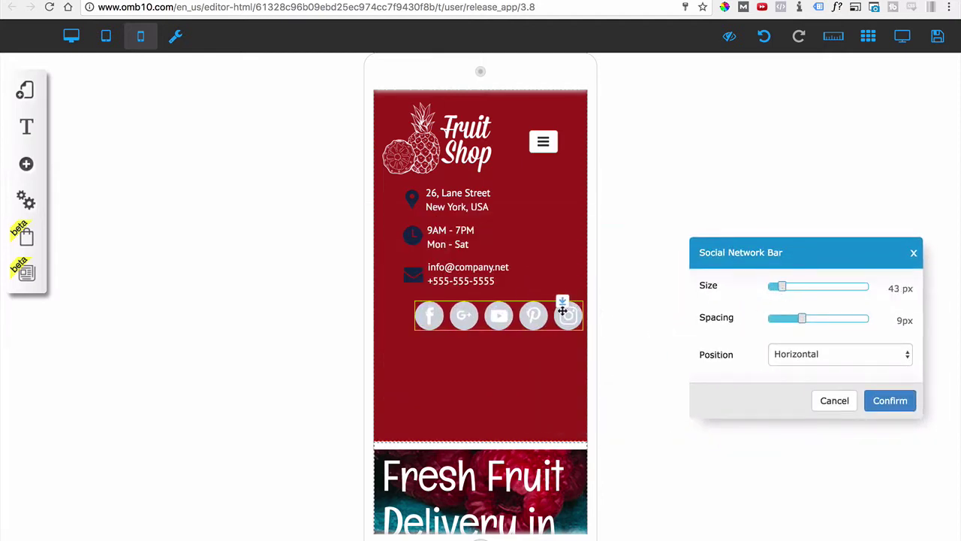
drag(563, 307, 518, 314)
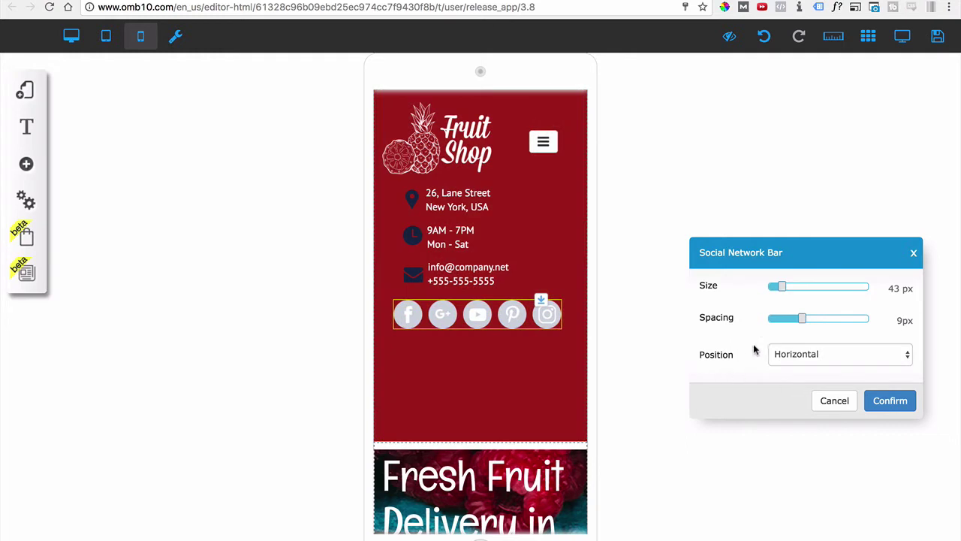
click(889, 406)
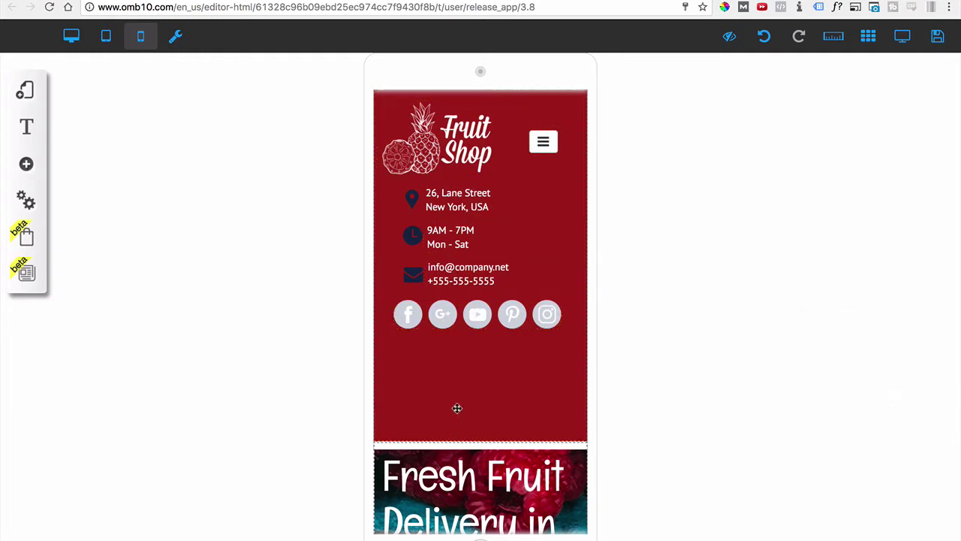
- Shorten the red mobile header so it ends just below the social network icons
drag(483, 445, 482, 356)
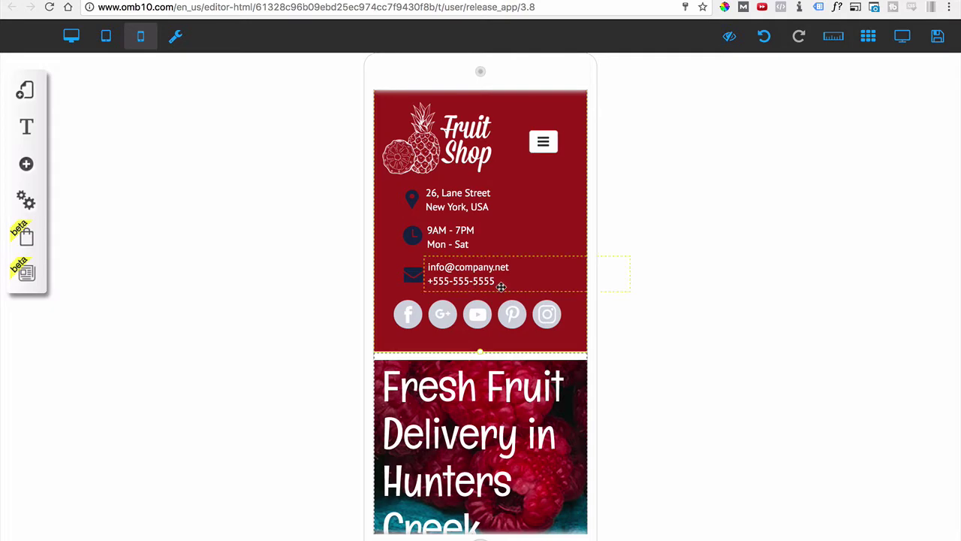
scroll(442, 211, down, 4)
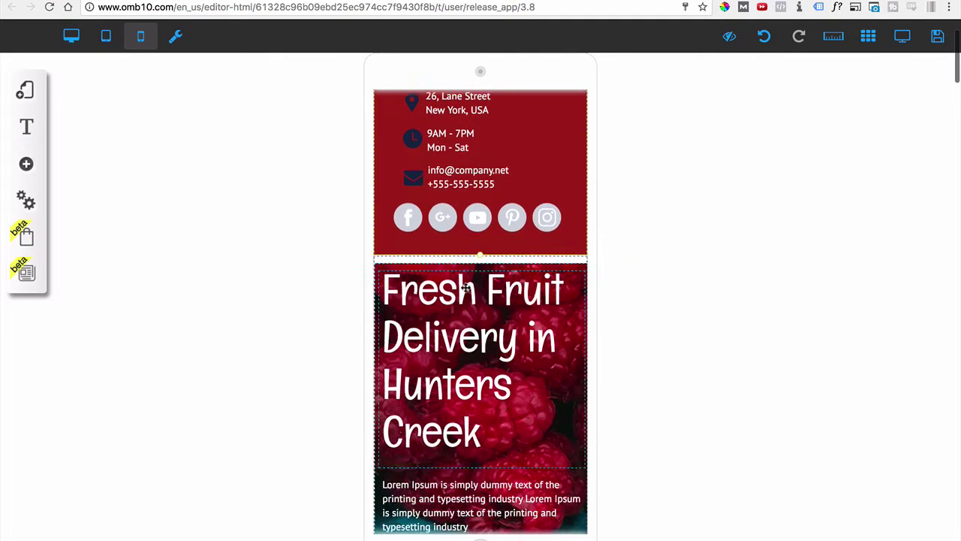
scroll(438, 247, up, 5)
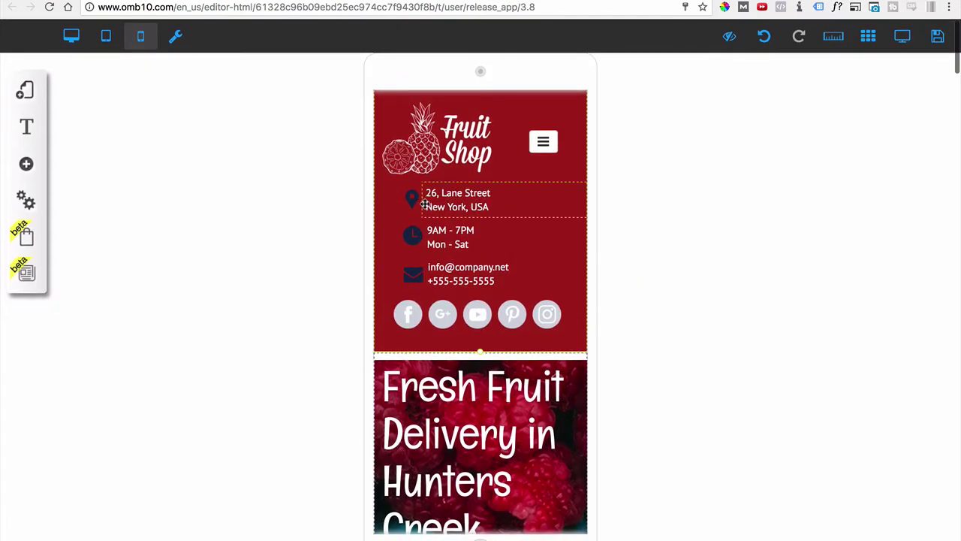
- Hide the social network bar on mobile and restore it from the hidden items
click(479, 316)
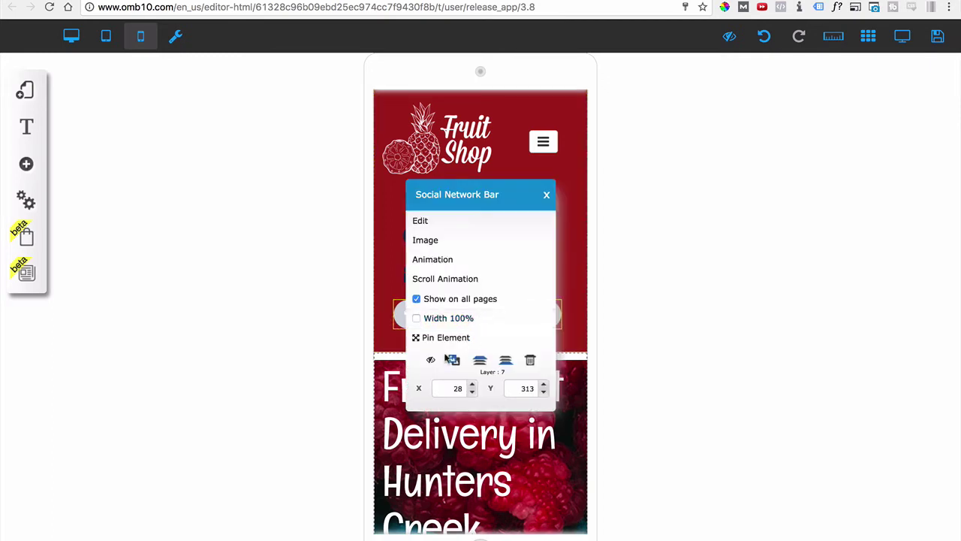
click(433, 362)
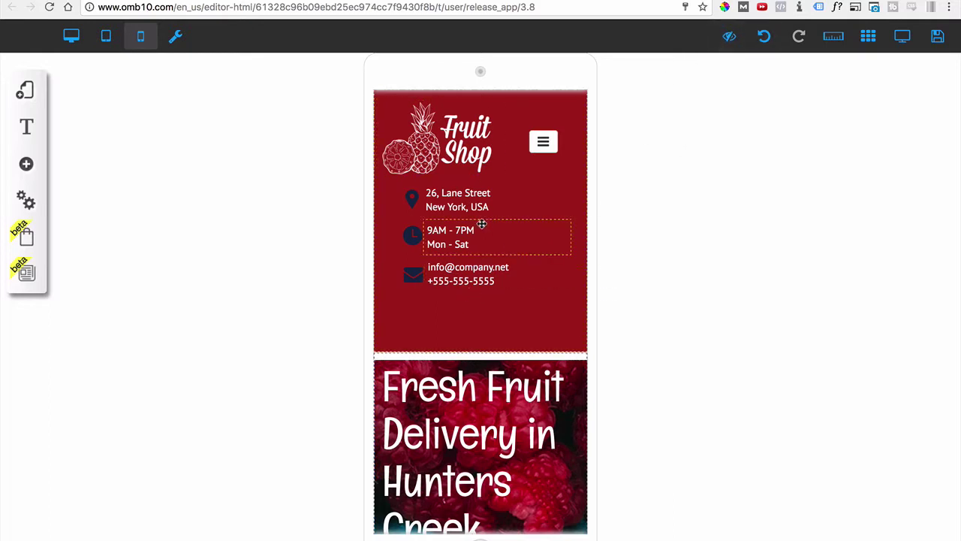
click(733, 35)
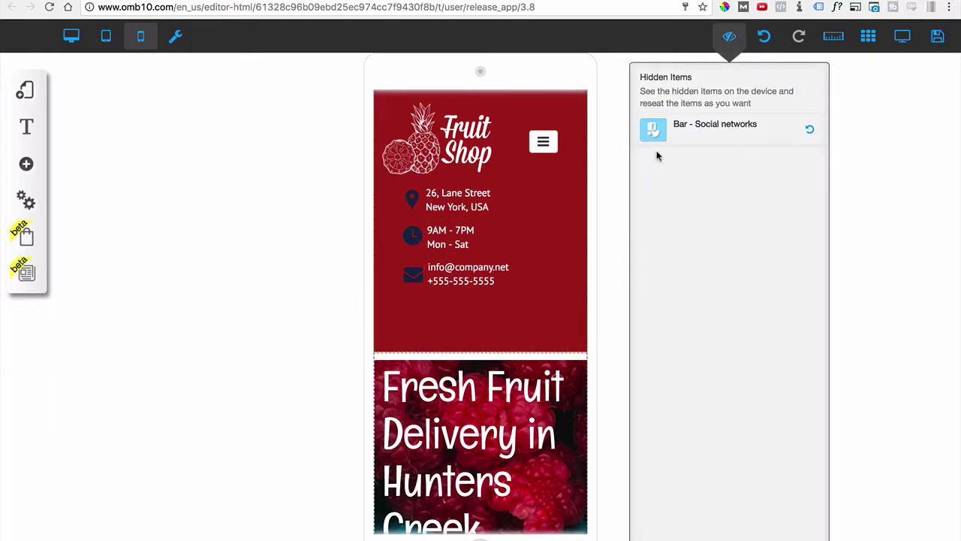
click(809, 130)
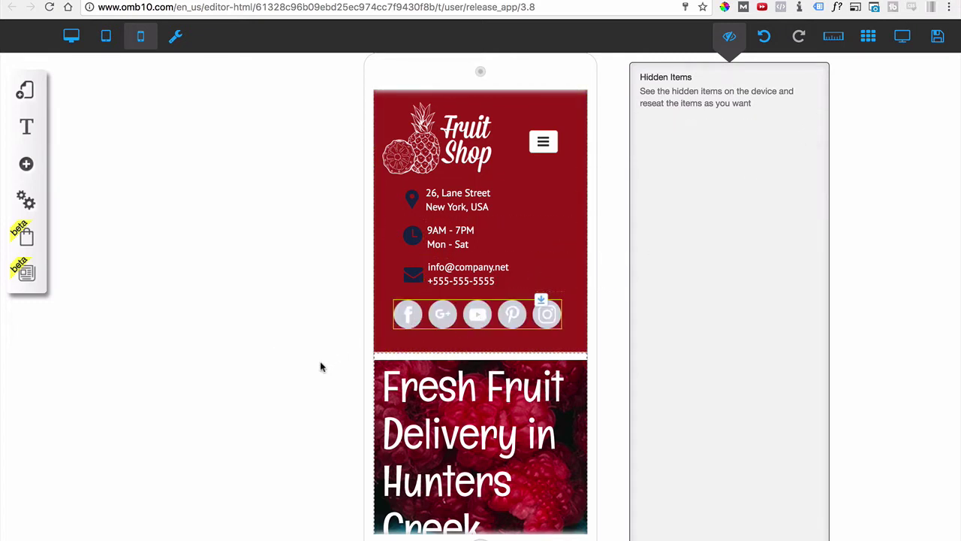
click(303, 285)
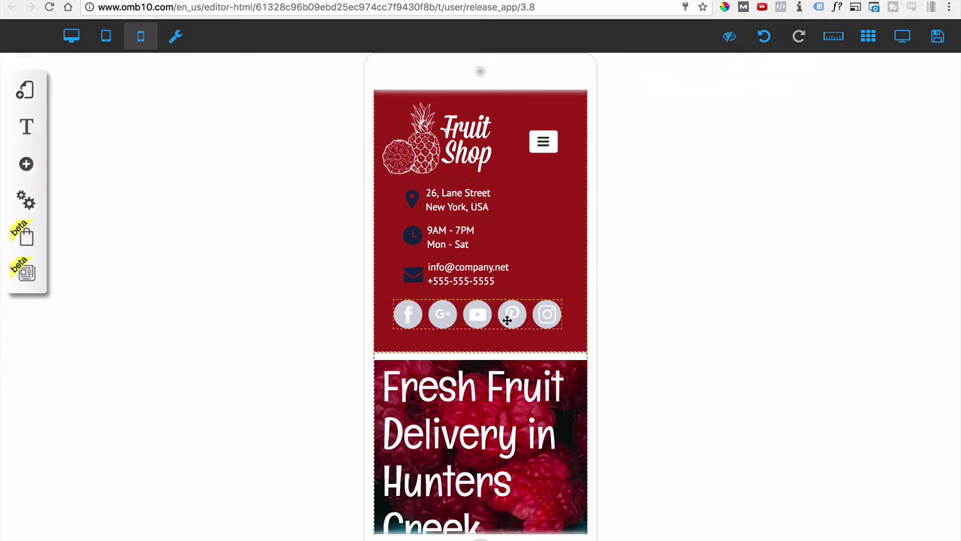
- Hide the social network bar and the address text in the mobile header
click(508, 319)
click(431, 362)
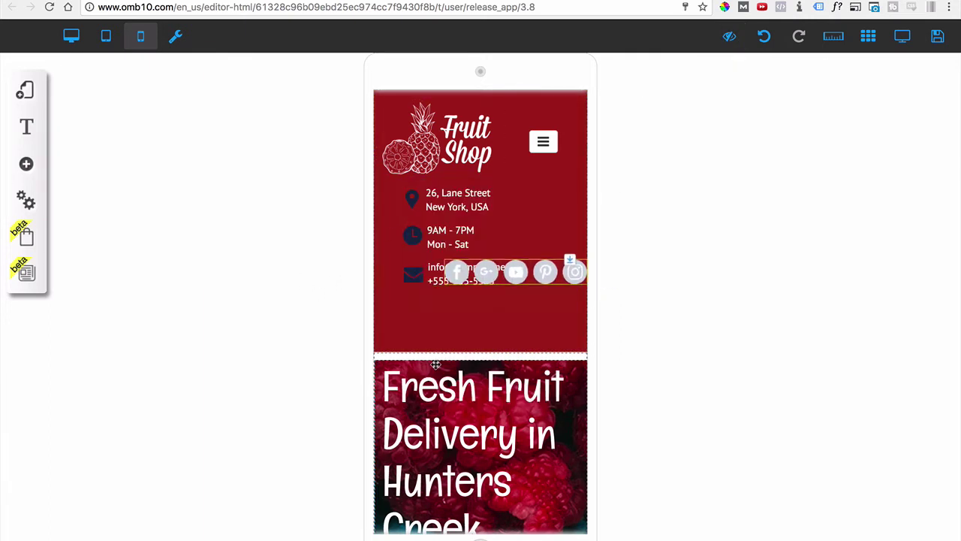
click(458, 210)
click(431, 320)
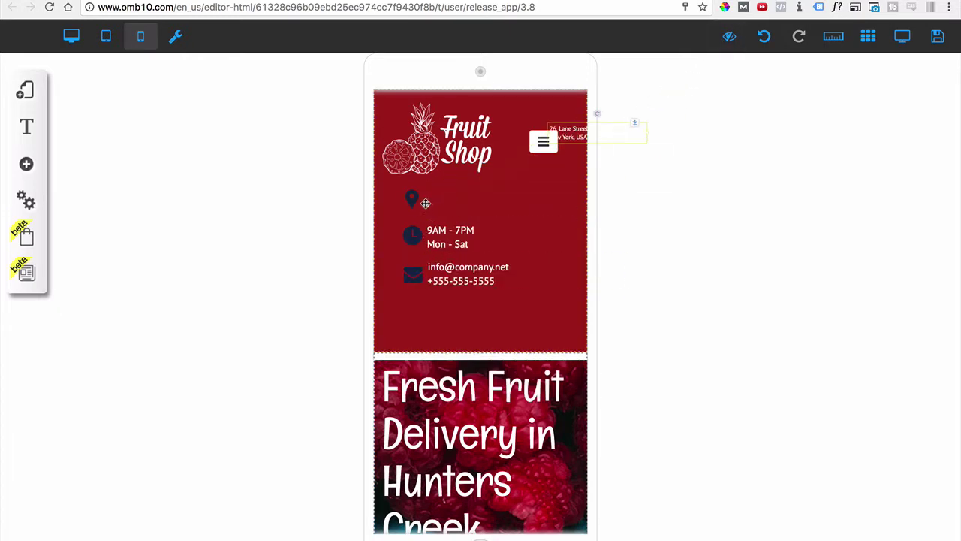
- Hide the location, clock and envelope icons, the opening hours, the contact details and the menu button in the mobile header
click(425, 202)
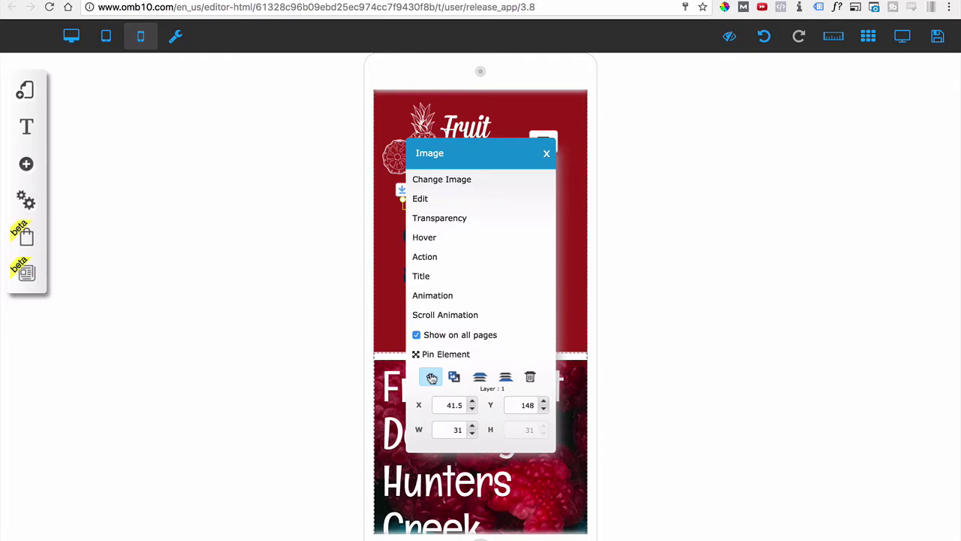
drag(432, 378, 423, 242)
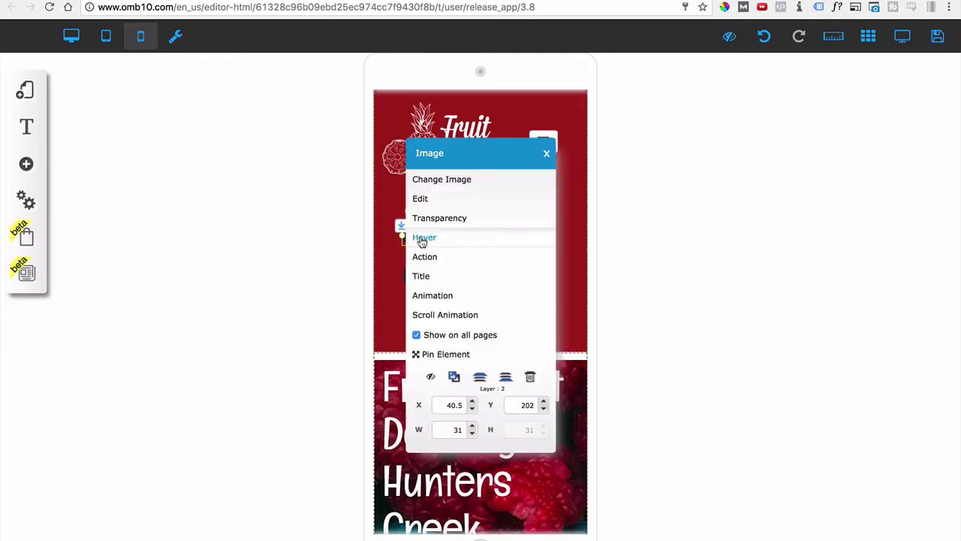
click(431, 378)
click(446, 256)
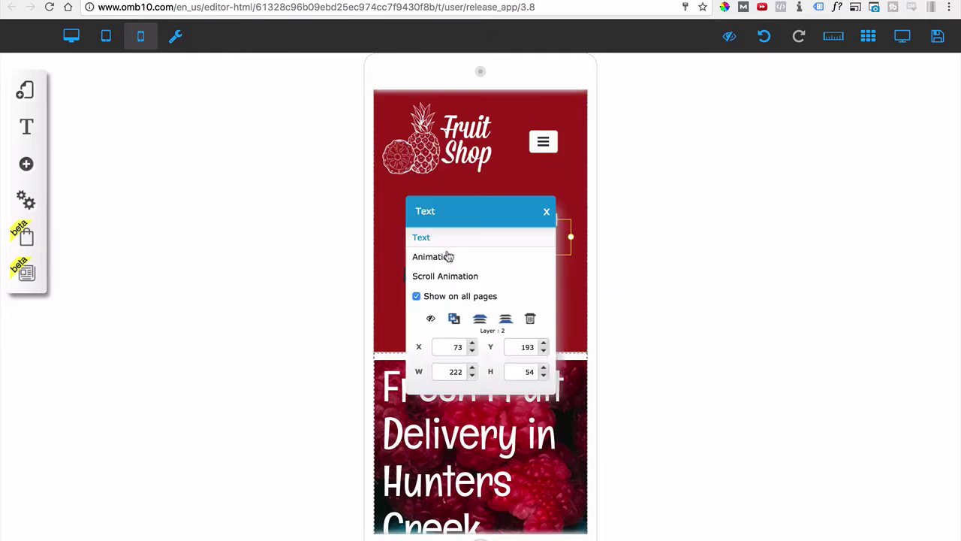
click(430, 321)
click(440, 266)
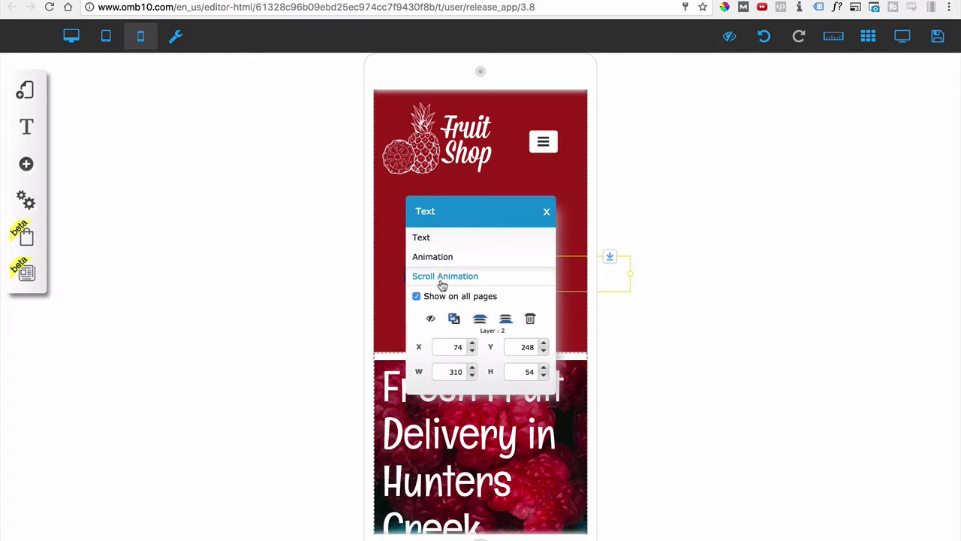
click(430, 321)
click(415, 276)
click(429, 375)
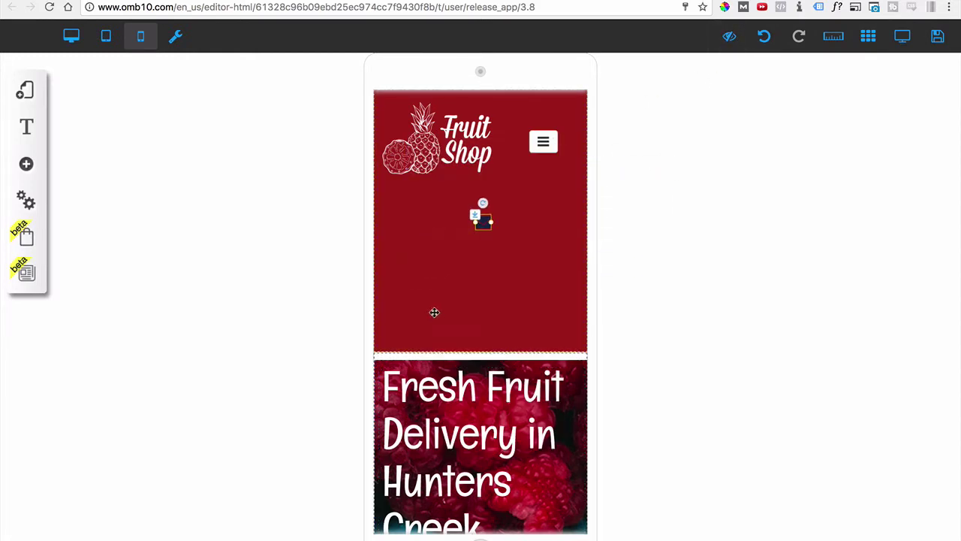
click(543, 141)
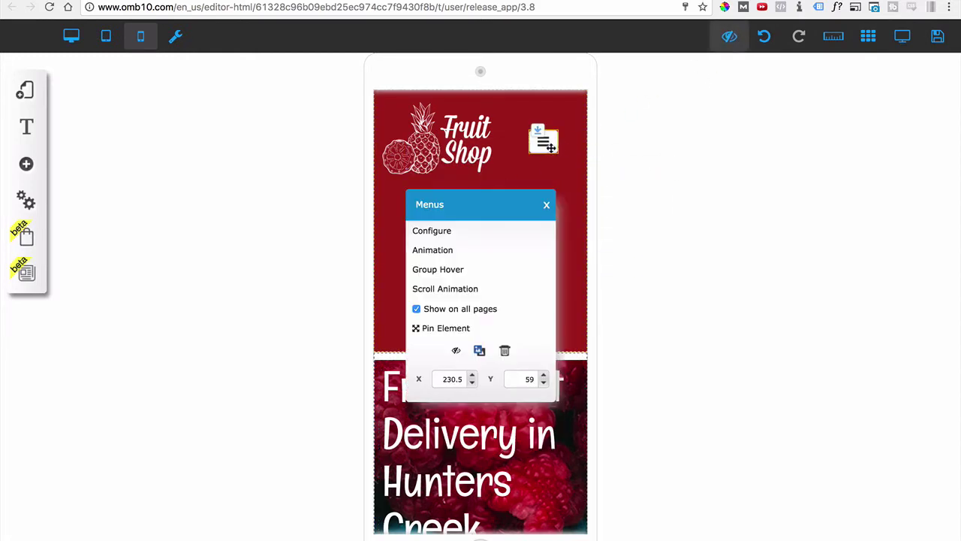
click(455, 353)
- Centre the Fruit Shop logo in the mobile header and shorten the red header so it ends just below the logo
drag(467, 165, 492, 146)
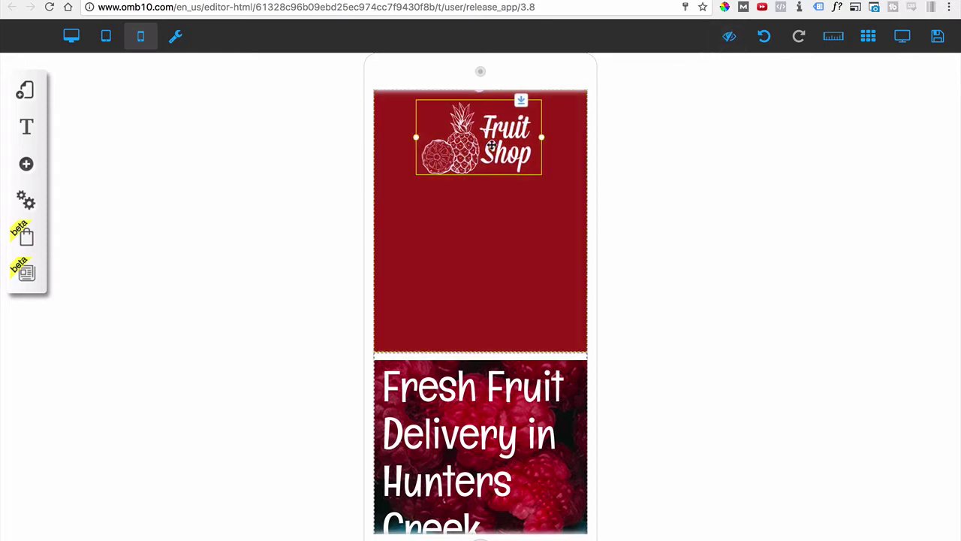
click(527, 296)
drag(481, 354, 480, 196)
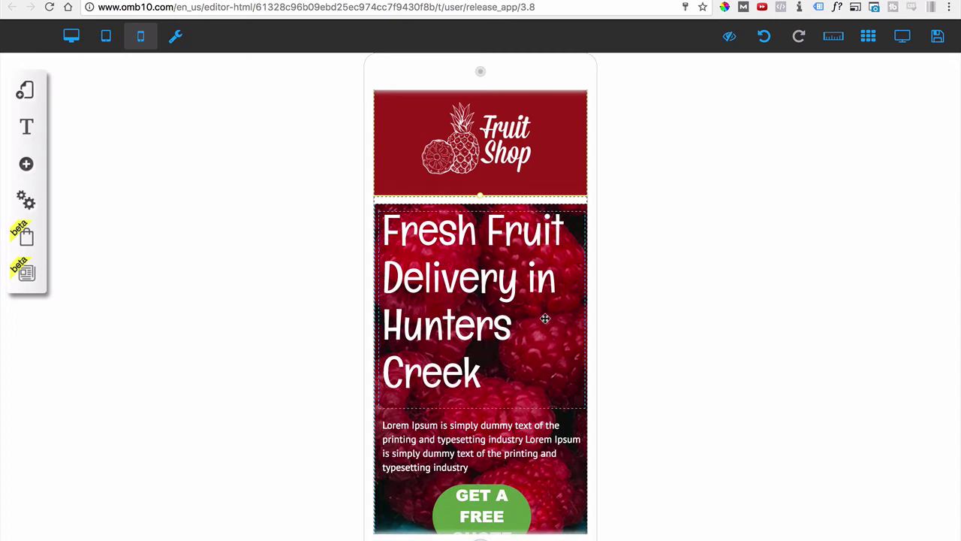
- Set the "Fresh Fruit Delivery in Hunters Creek" heading's font size to 47 px and its line spacing to 42 px
click(468, 291)
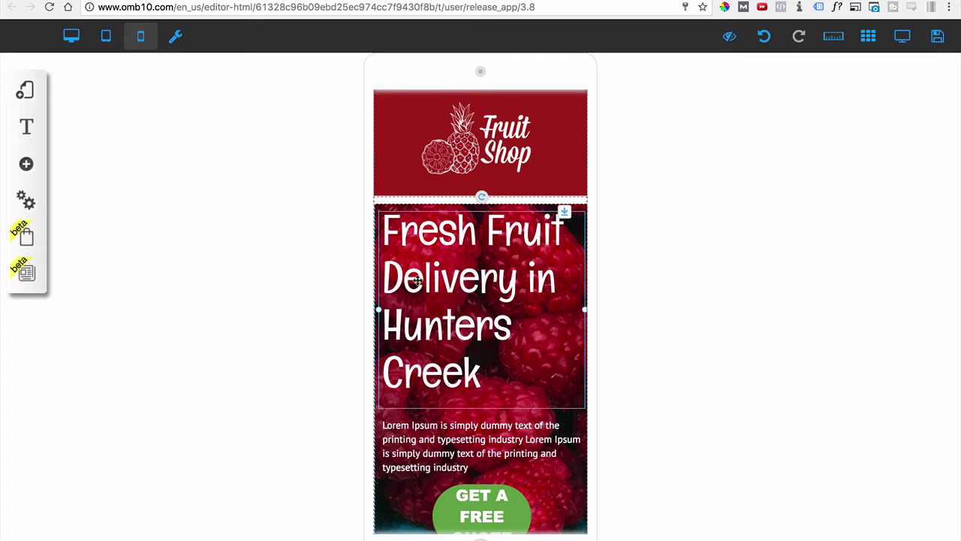
click(453, 281)
click(438, 241)
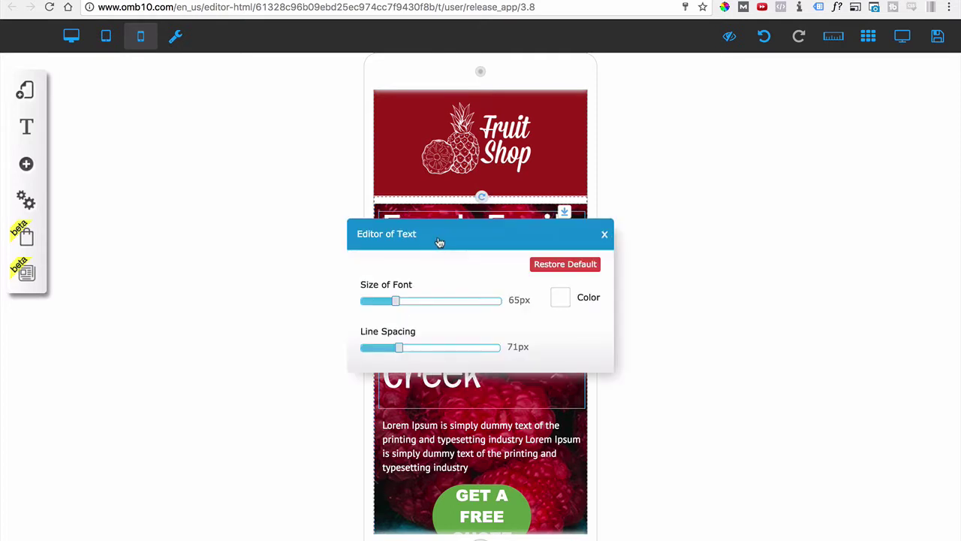
drag(457, 218, 737, 220)
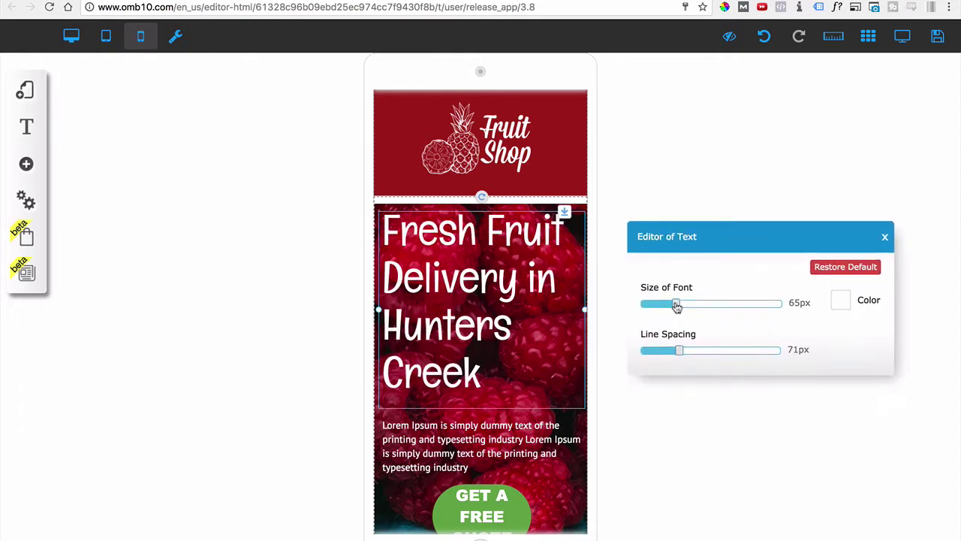
drag(676, 305, 661, 320)
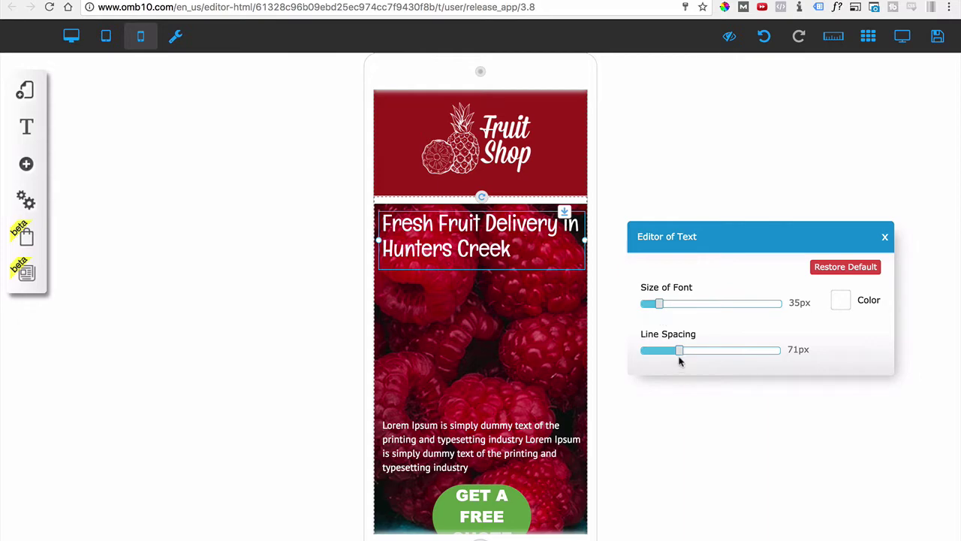
drag(677, 353, 662, 358)
drag(666, 308, 666, 307)
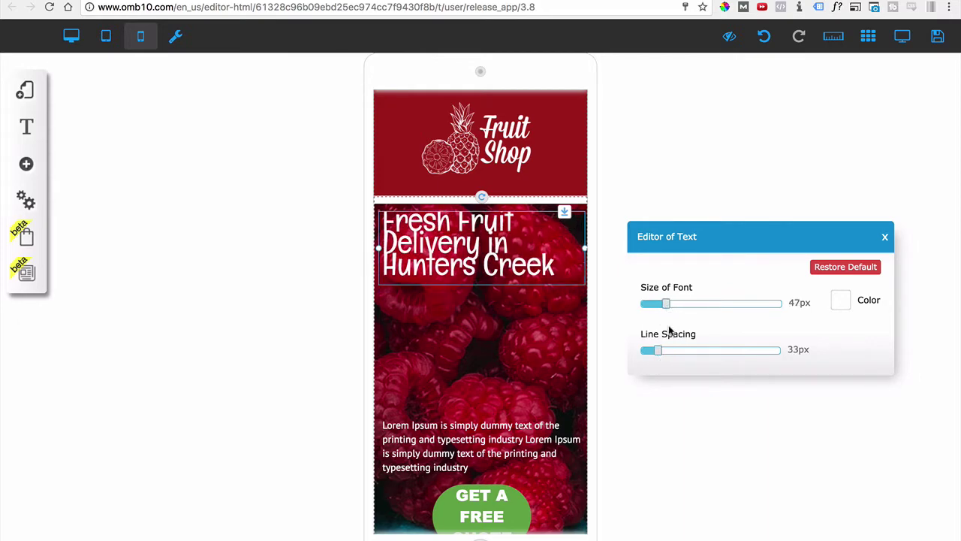
drag(667, 350, 669, 358)
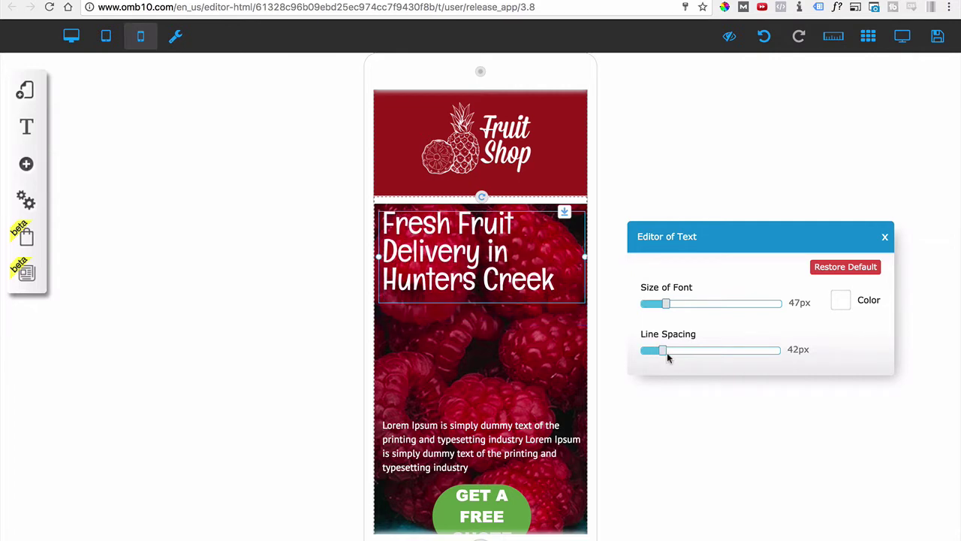
click(884, 236)
- Pull the raspberry banner's paragraph and all content below it up towards the heading, and shift the heading slightly down
click(506, 428)
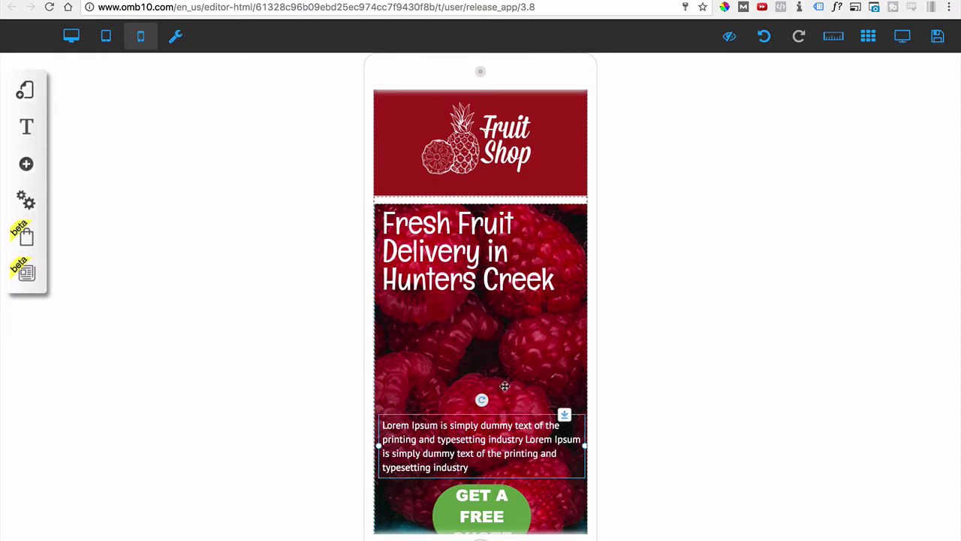
scroll(503, 386, down, 2)
scroll(512, 386, up, 2)
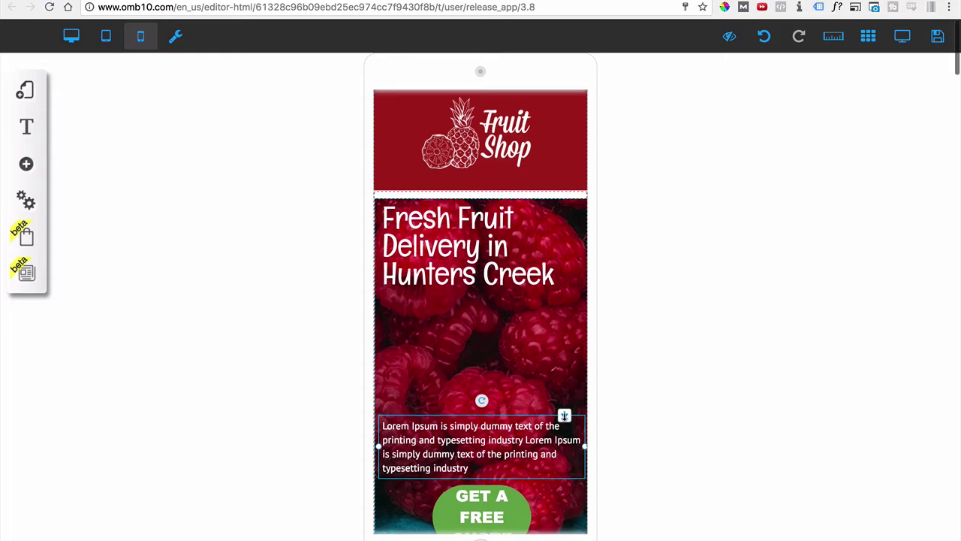
scroll(480, 361, down, 3)
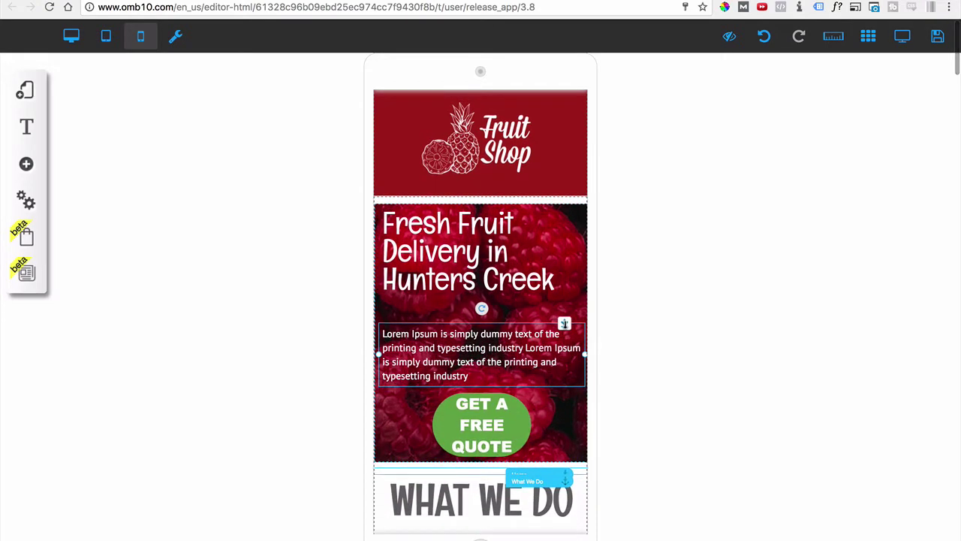
drag(564, 323, 564, 324)
drag(480, 269, 480, 276)
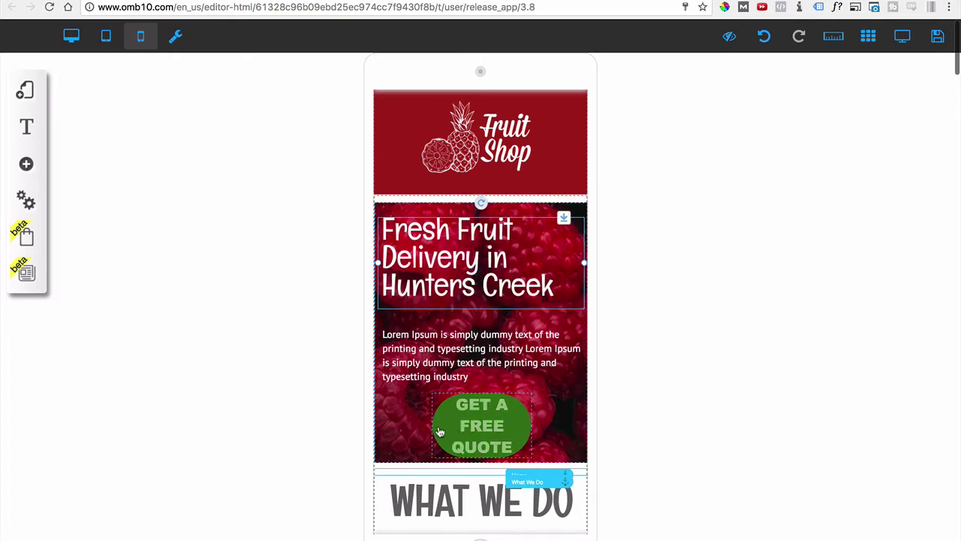
- Widen the green GET A FREE QUOTE button so its text fits on one line, reduce its height and place it below the paragraph
scroll(550, 381, down, 3)
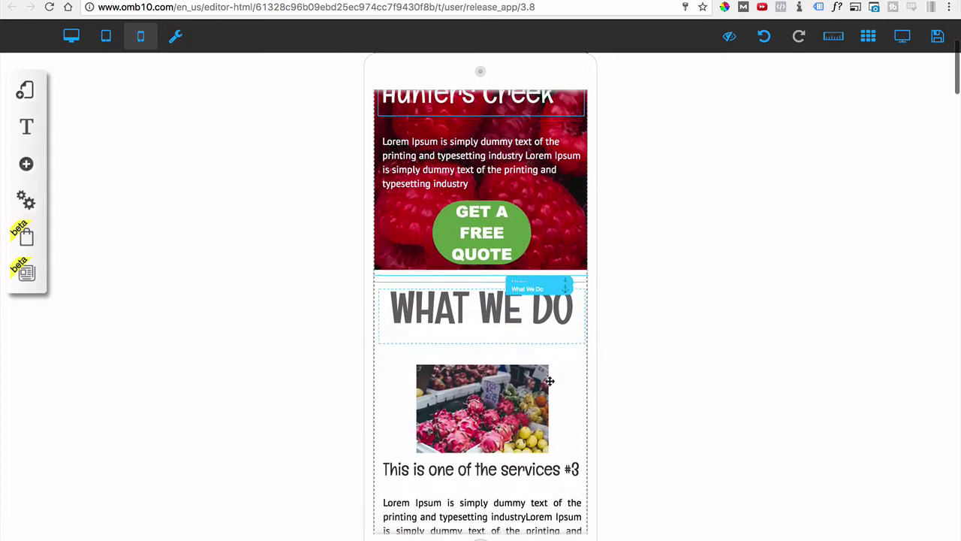
scroll(550, 381, up, 1)
click(451, 297)
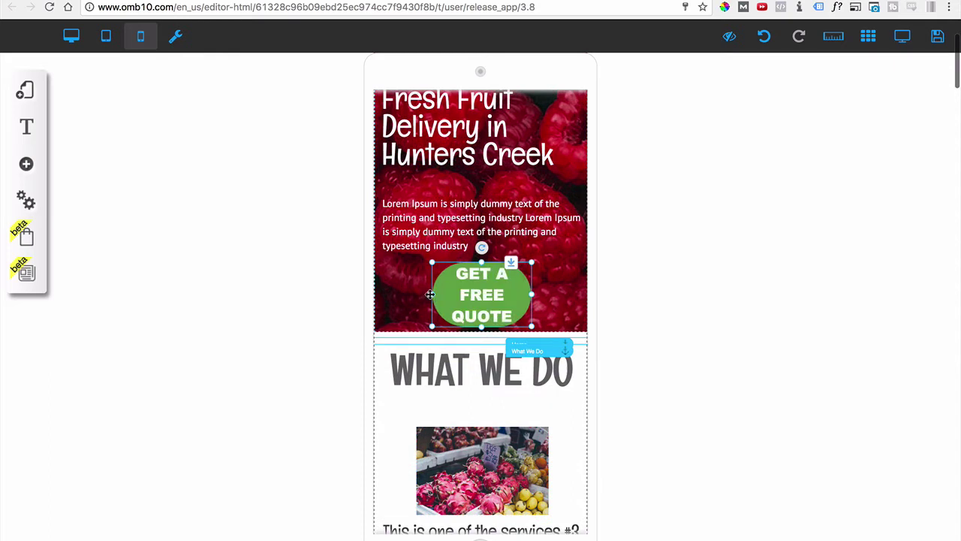
drag(430, 294, 388, 295)
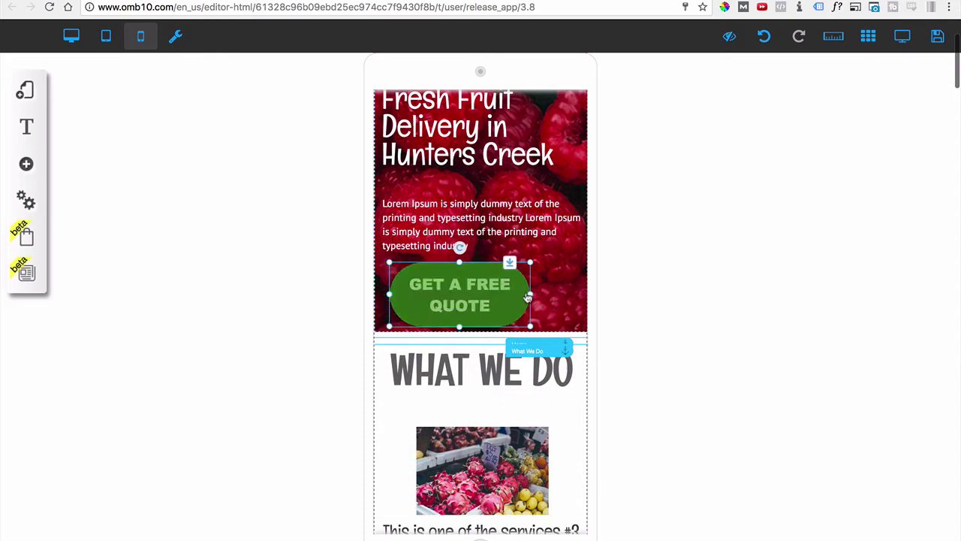
drag(528, 297, 578, 298)
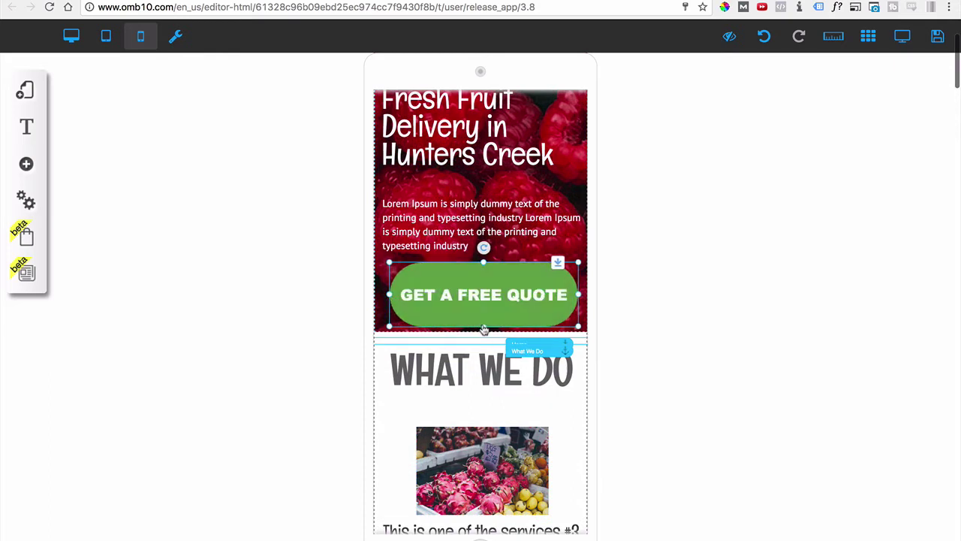
drag(484, 331, 488, 309)
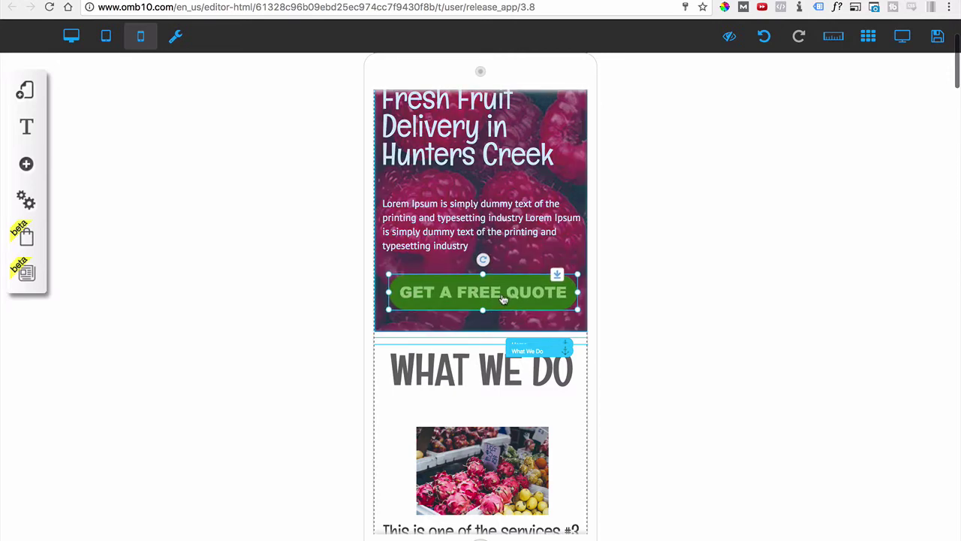
click(358, 310)
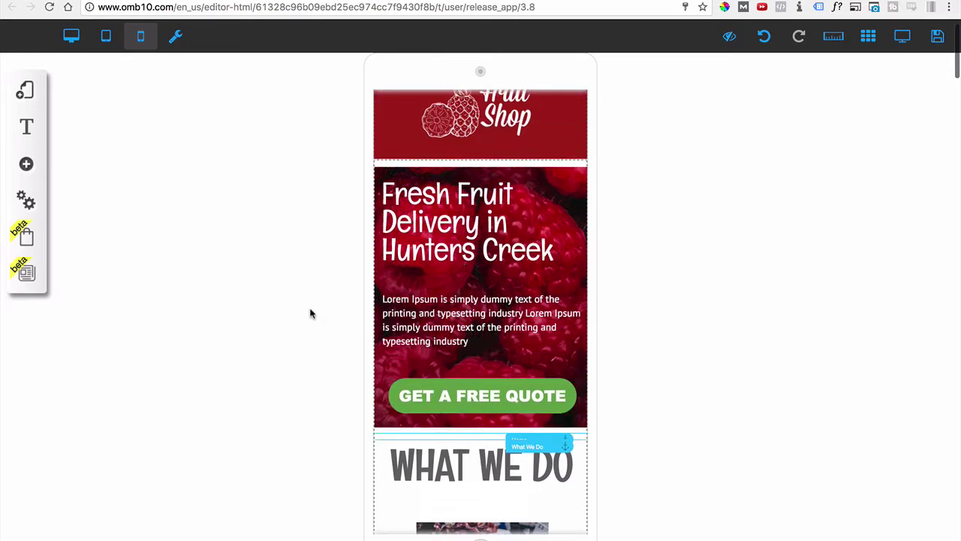
- Hide the two overlapping anchors above the WHAT WE DO heading in the mobile view
scroll(311, 314, up, 1)
scroll(310, 313, down, 2)
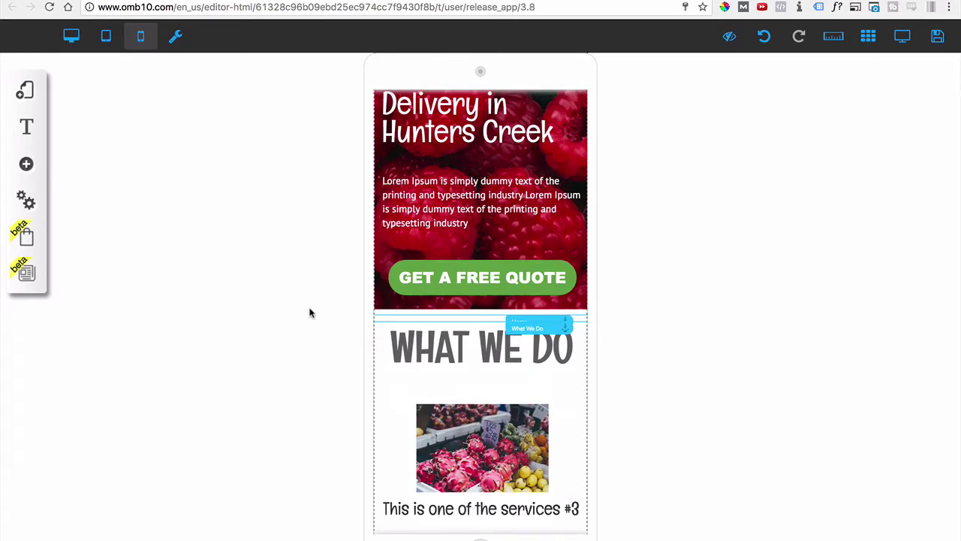
click(547, 331)
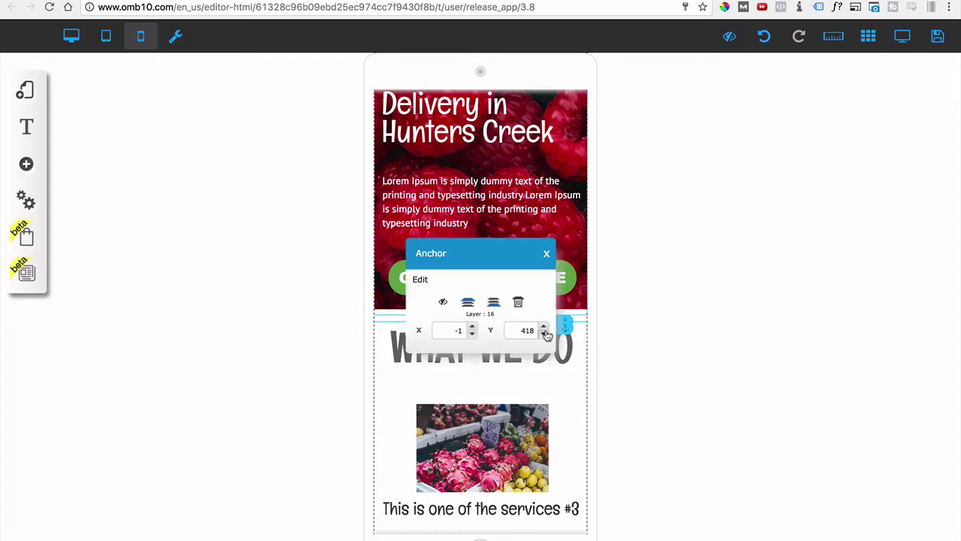
click(443, 303)
click(540, 323)
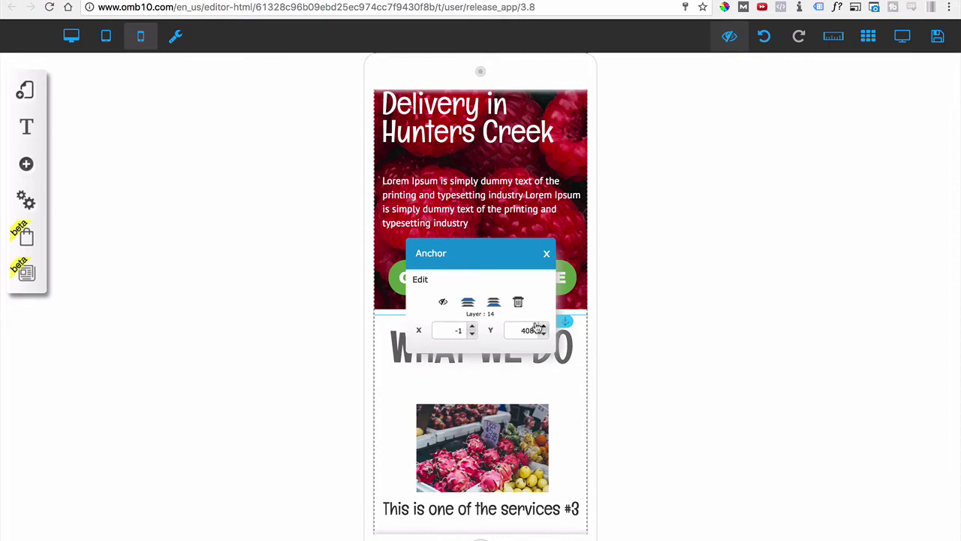
click(443, 303)
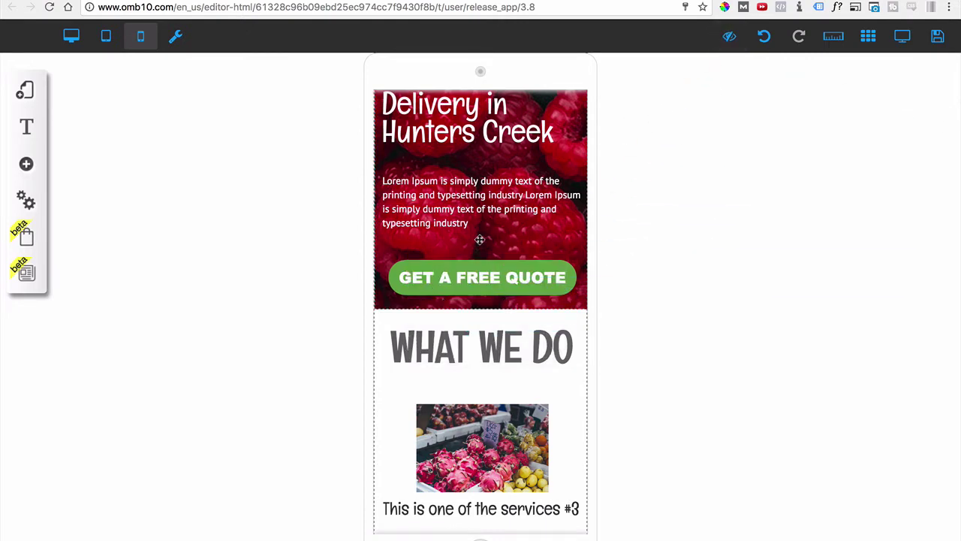
- Widen the outlined GET A FREE QUOTE button in the "Liked Our Services?" section to nearly the full phone width
scroll(484, 398, down, 4)
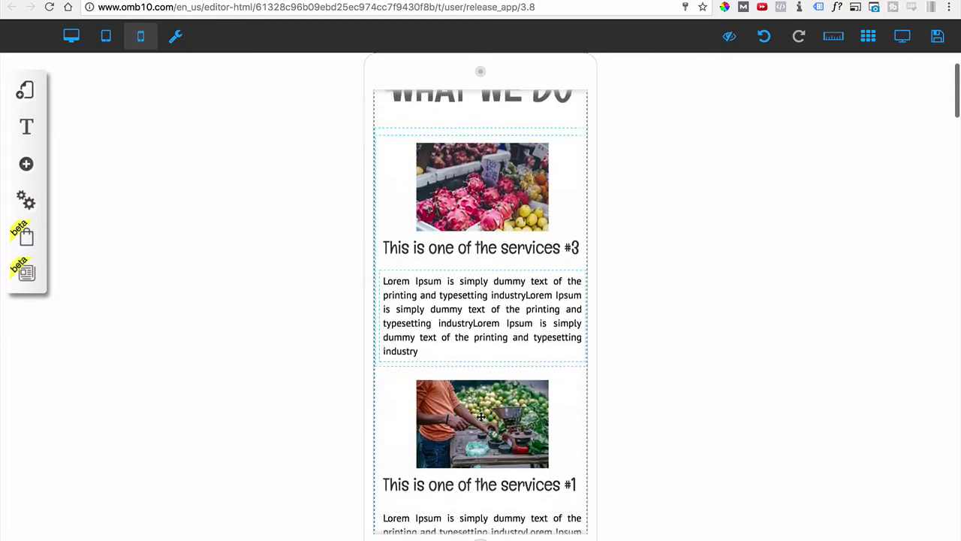
scroll(484, 406, up, 3)
scroll(481, 418, down, 5)
scroll(481, 419, down, 6)
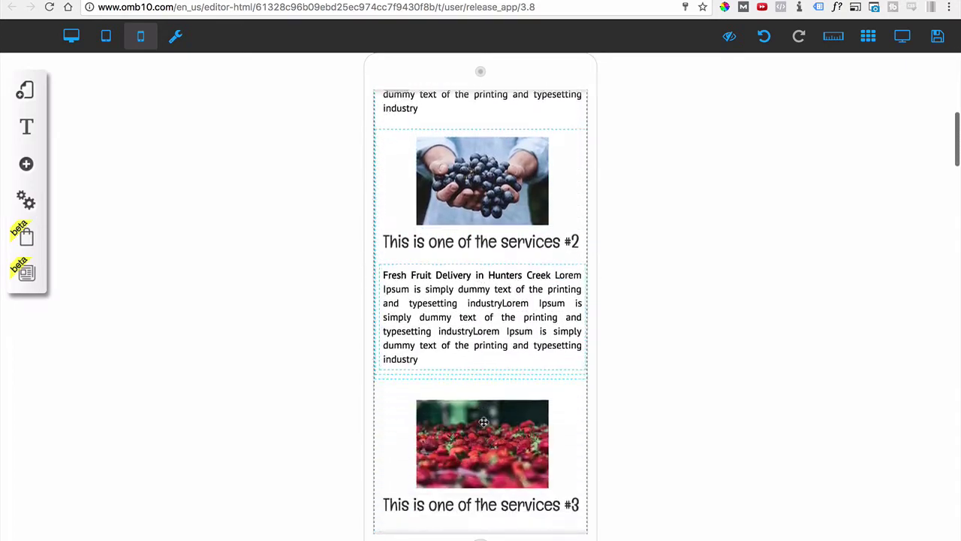
scroll(487, 412, down, 10)
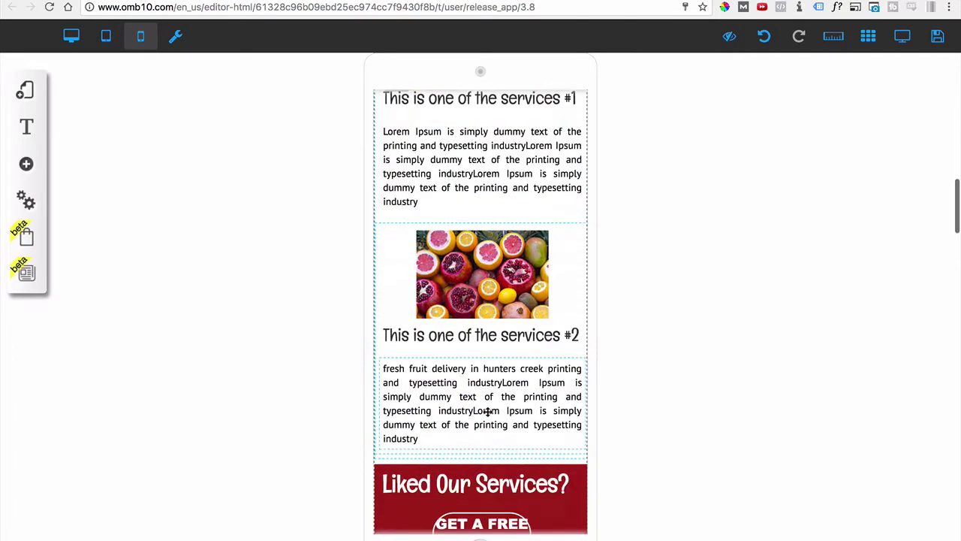
click(481, 227)
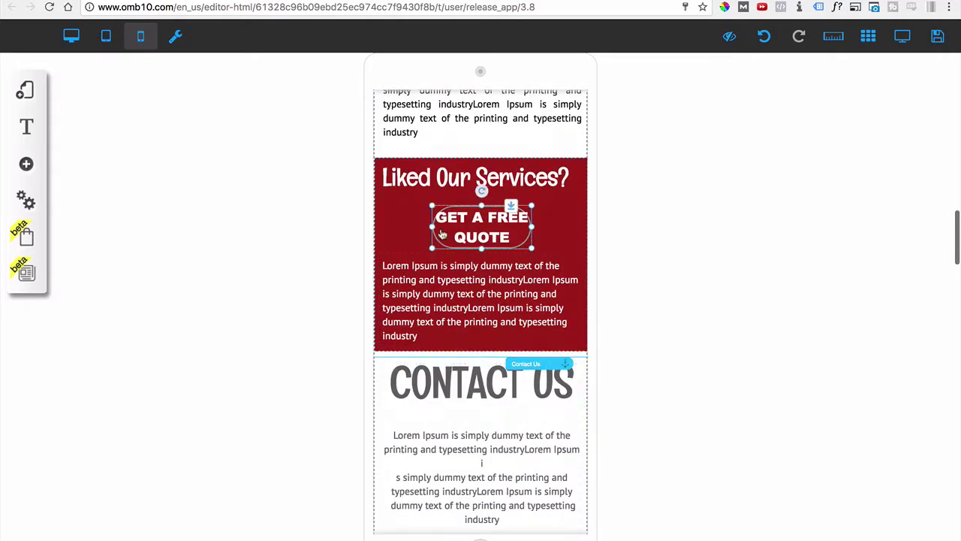
drag(433, 227, 390, 233)
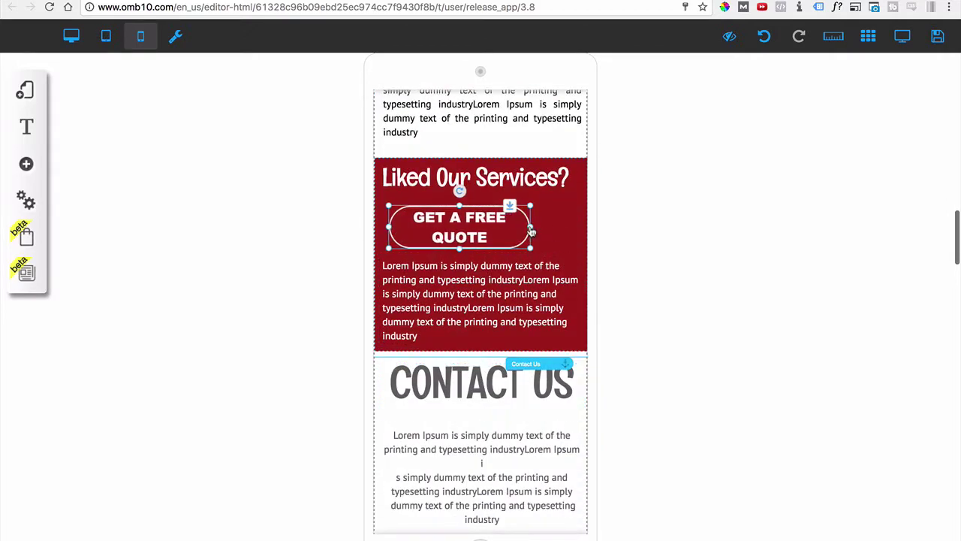
drag(530, 226, 583, 235)
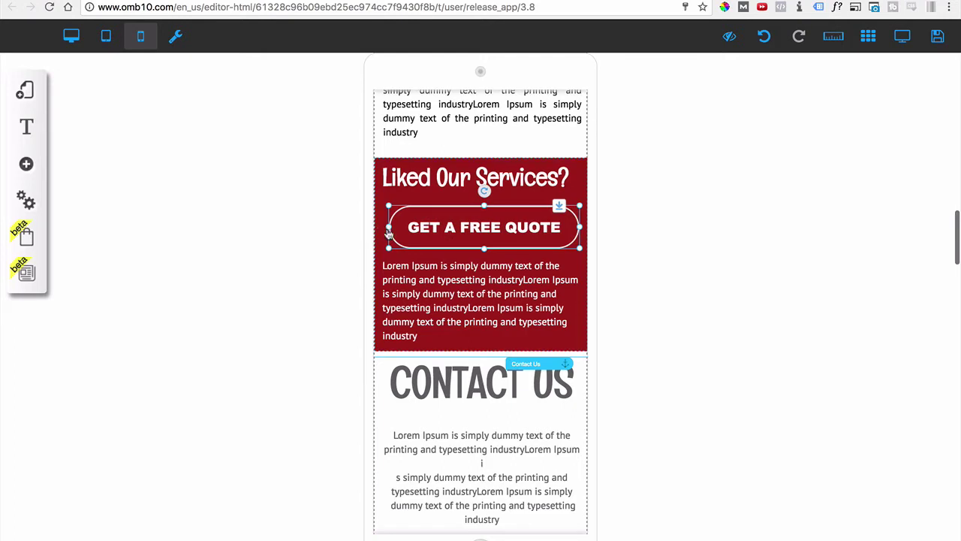
drag(389, 230, 382, 233)
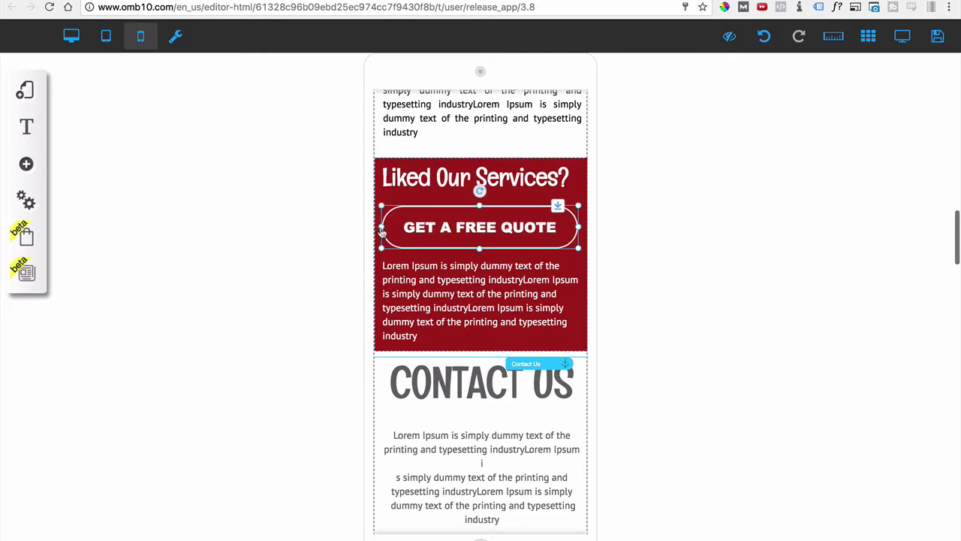
- Hide the Contact Us anchor in the mobile view and push the CONTACT US heading with all content below it down
click(485, 353)
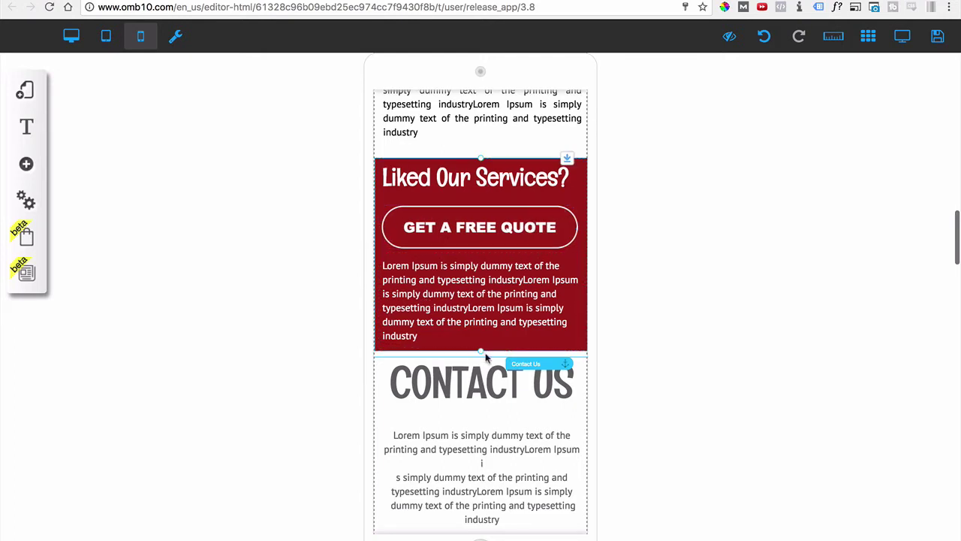
click(579, 365)
click(574, 369)
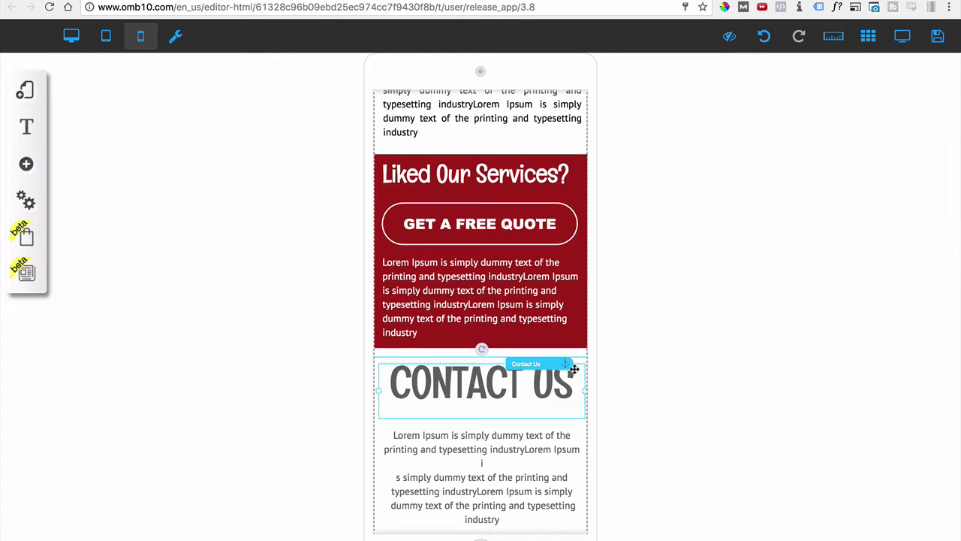
click(565, 365)
click(445, 305)
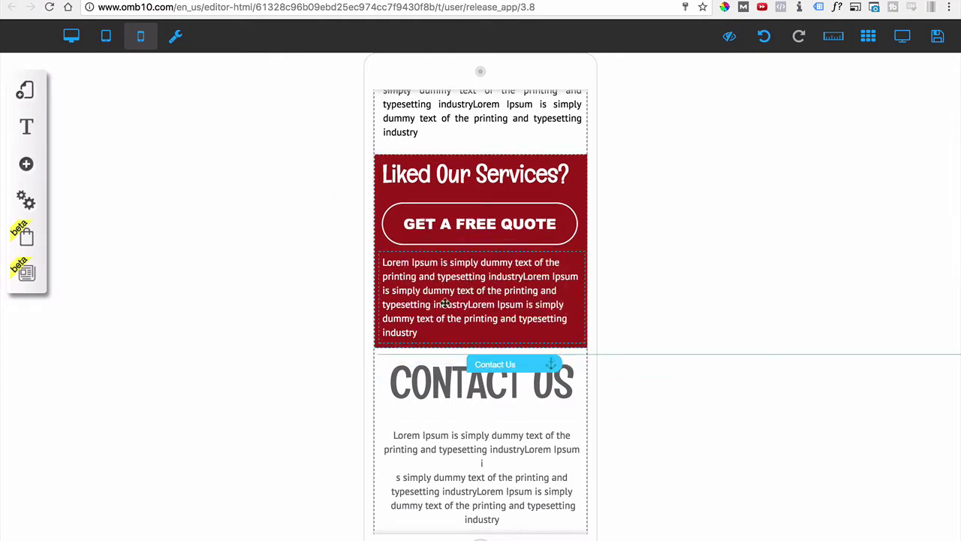
click(544, 369)
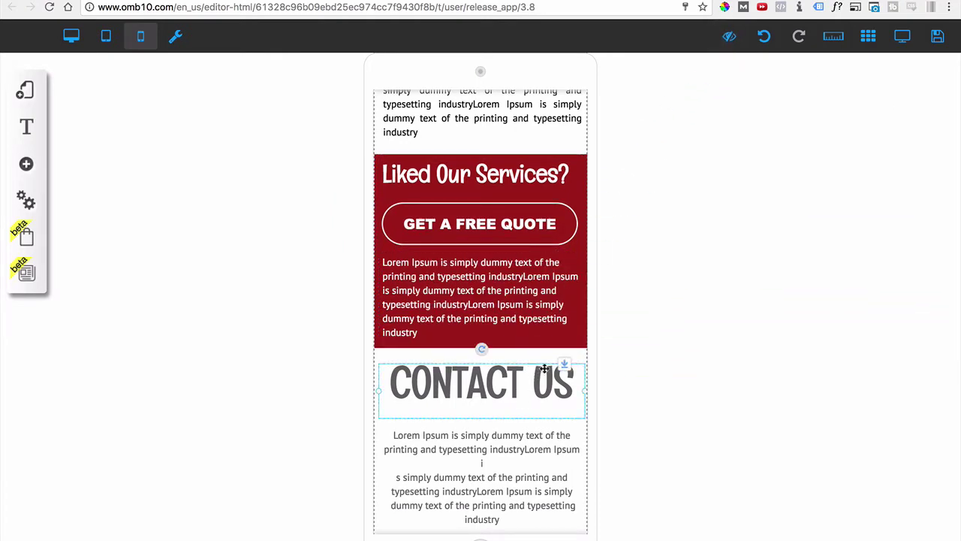
drag(564, 368, 564, 422)
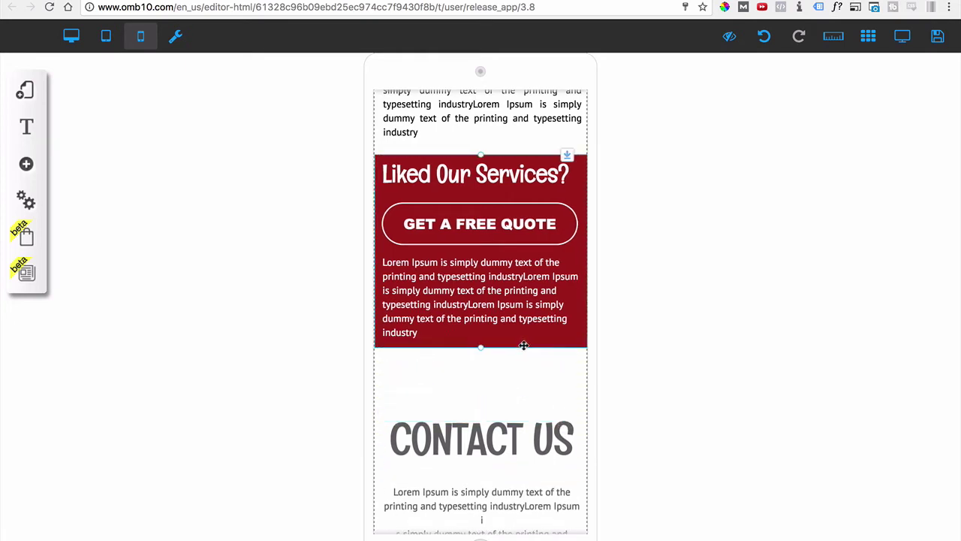
- Extend the red "Liked Our Services?" background upward and downward, and add spacing above the heading and between the button and paragraph
drag(482, 353, 480, 380)
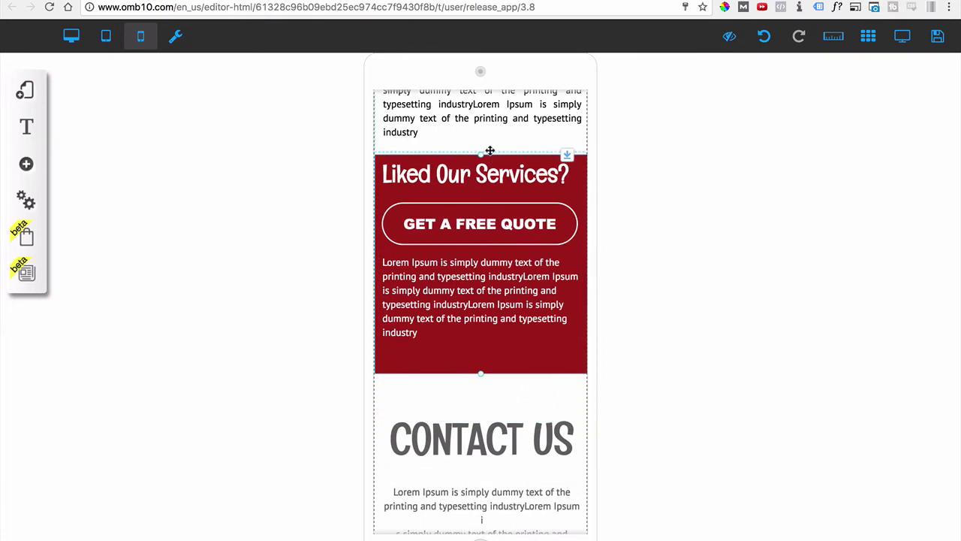
drag(485, 158, 510, 169)
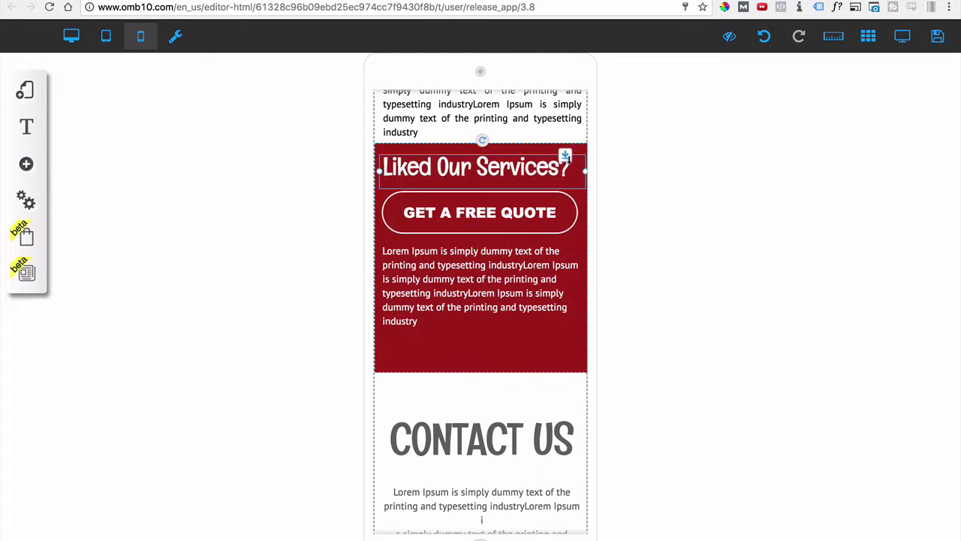
mouse_move(568, 157)
mouse_down()
mouse_move(568, 178)
mouse_move(565, 170)
mouse_up()
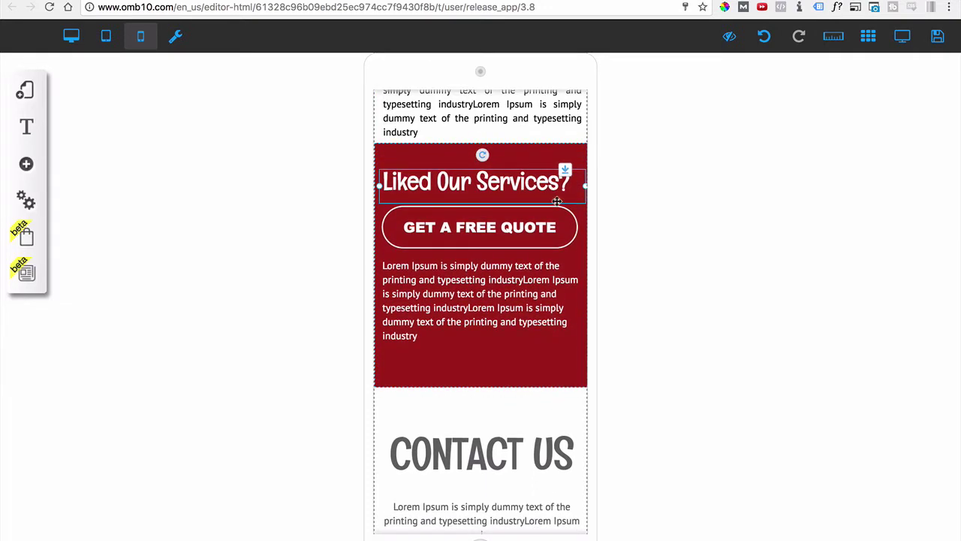
drag(523, 291, 524, 300)
click(499, 379)
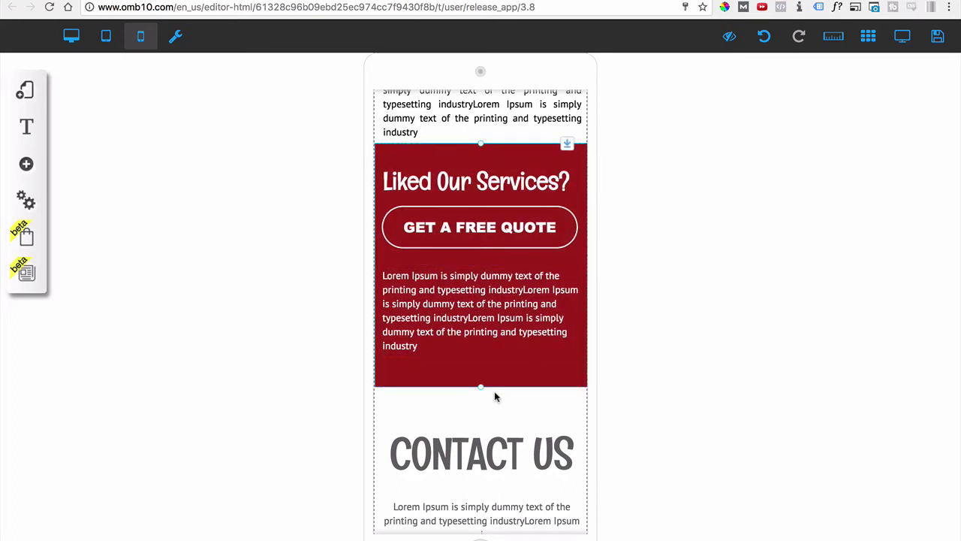
drag(483, 388, 480, 379)
- Hide the overlapping Location and About Us anchors above the map in the mobile view
scroll(497, 410, down, 10)
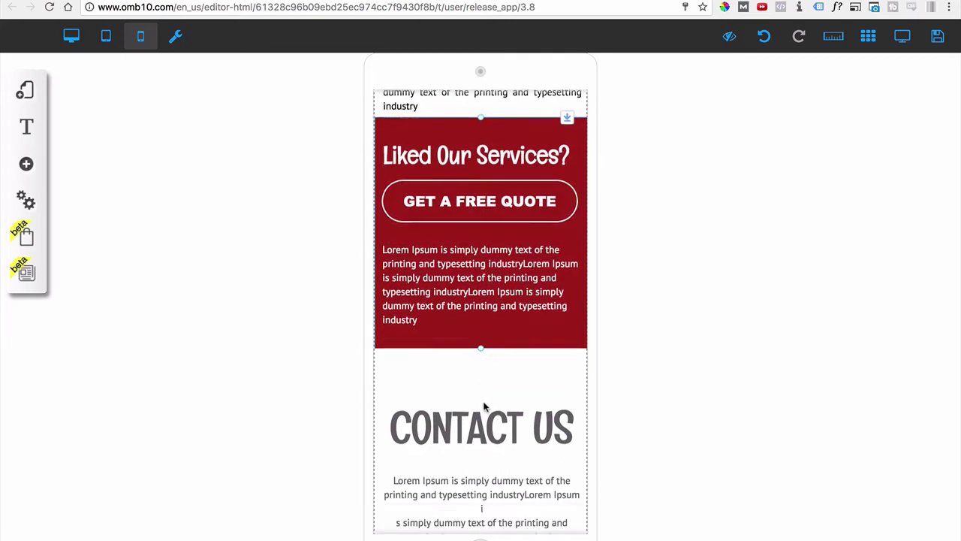
scroll(484, 360, down, 3)
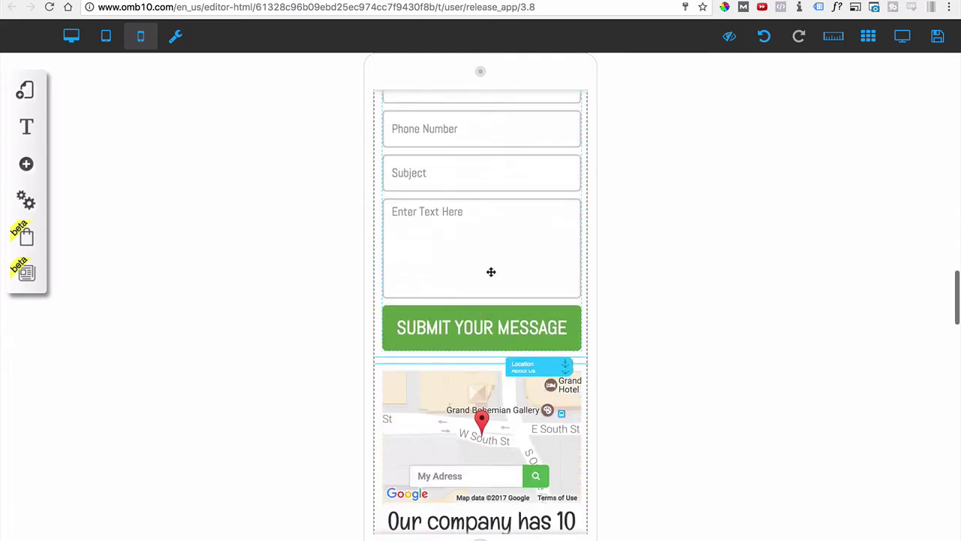
click(534, 364)
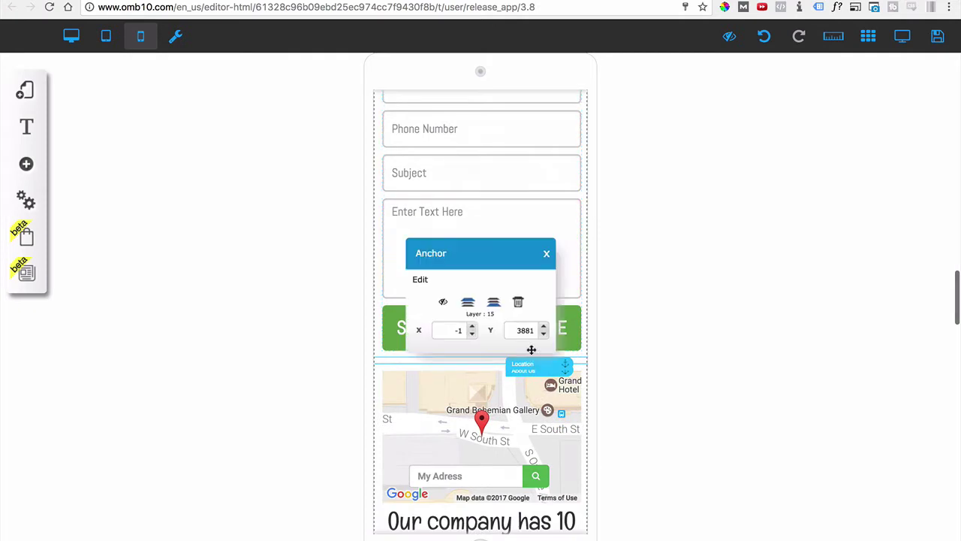
click(446, 306)
click(528, 368)
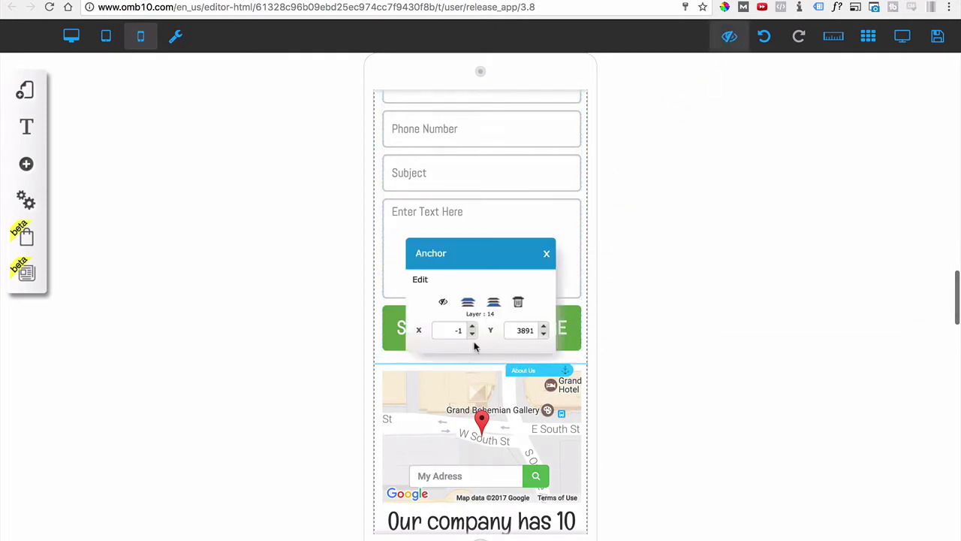
click(443, 306)
- Reduce the font size of the paragraph under the CONTACT US heading to 12px
scroll(461, 290, up, 5)
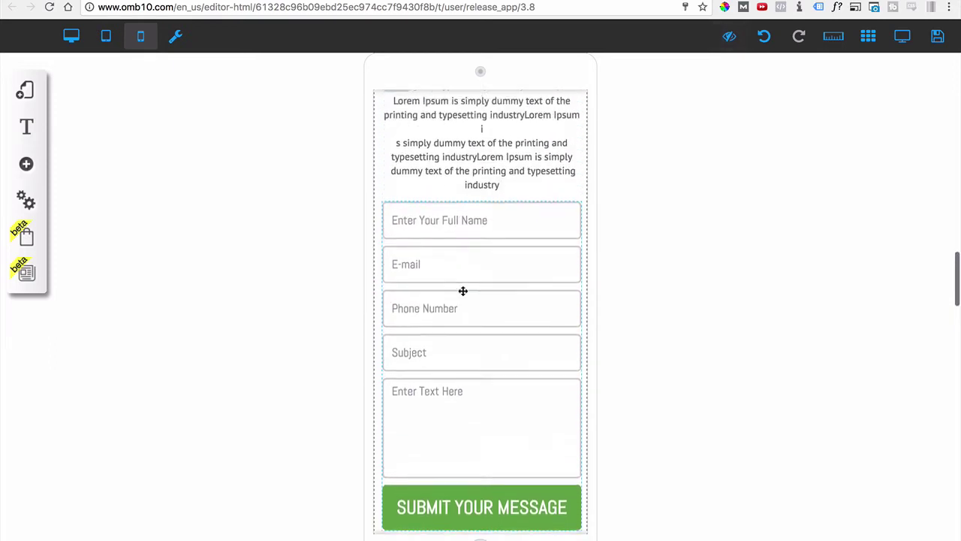
click(575, 182)
click(421, 235)
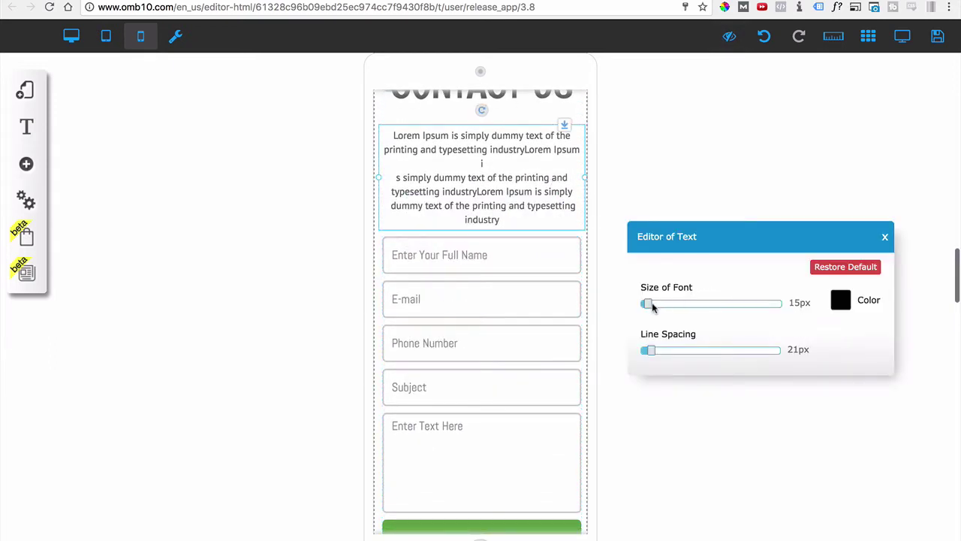
mouse_move(652, 306)
mouse_down()
mouse_move(661, 306)
mouse_move(645, 314)
mouse_up()
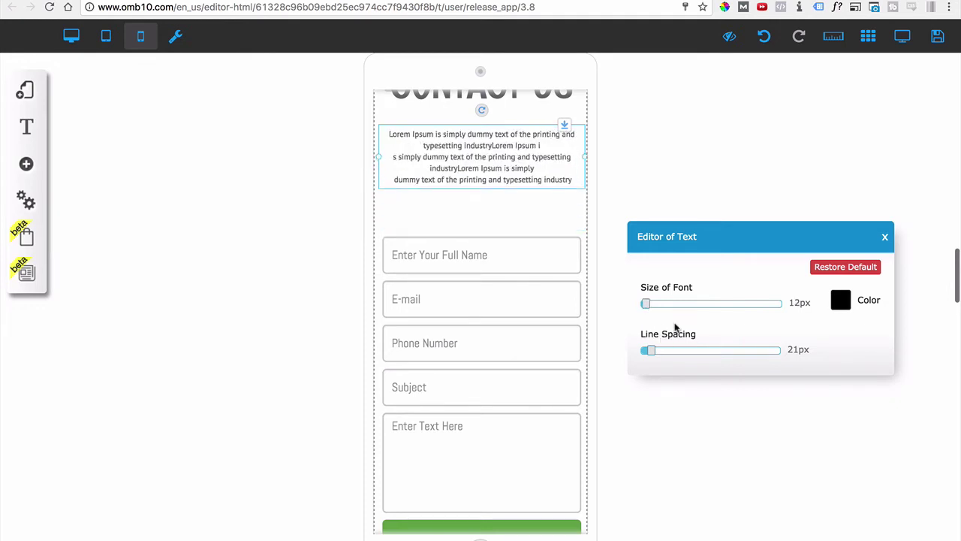
click(881, 238)
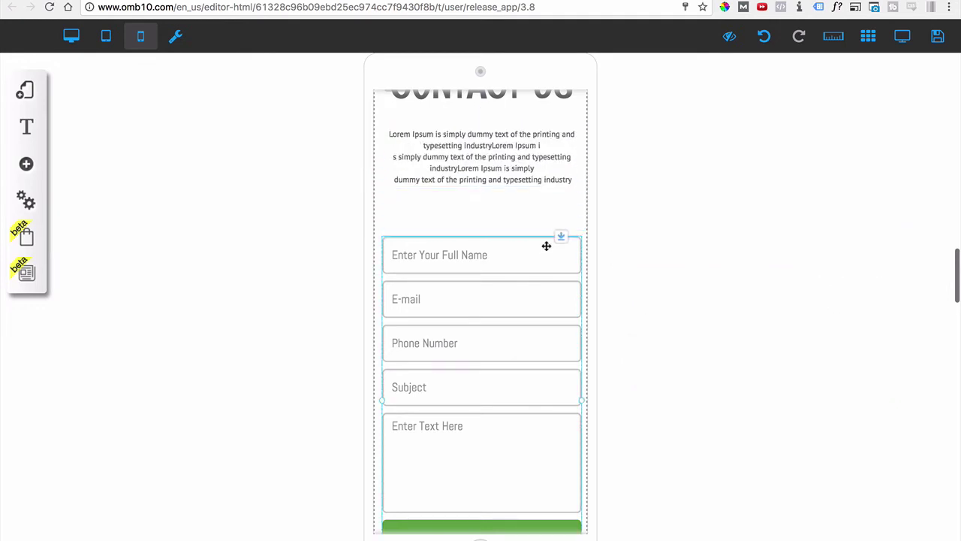
- Pull the contact form and everything below it up towards the paragraph, and push the map with its following content slightly down
drag(559, 235, 561, 201)
scroll(493, 292, down, 3)
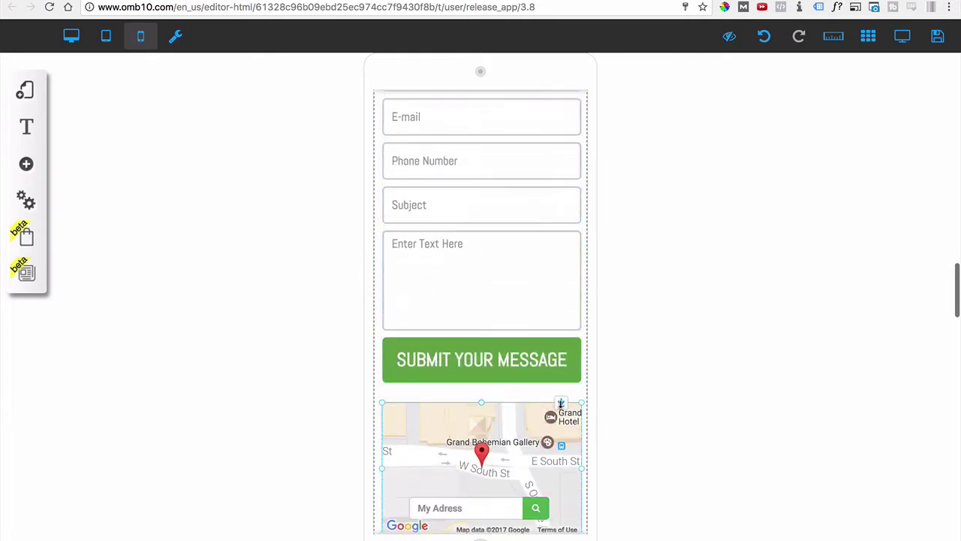
drag(560, 404, 561, 424)
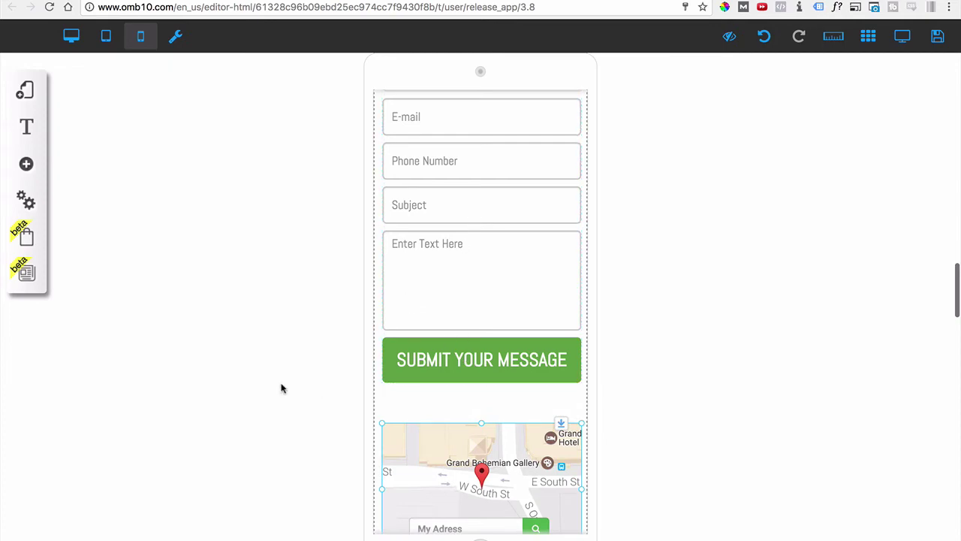
- Review the mobile layout from the map through the fresh fruit delivery section to the WE ARE AWESOME AT OUR WORK banner
scroll(487, 448, down, 6)
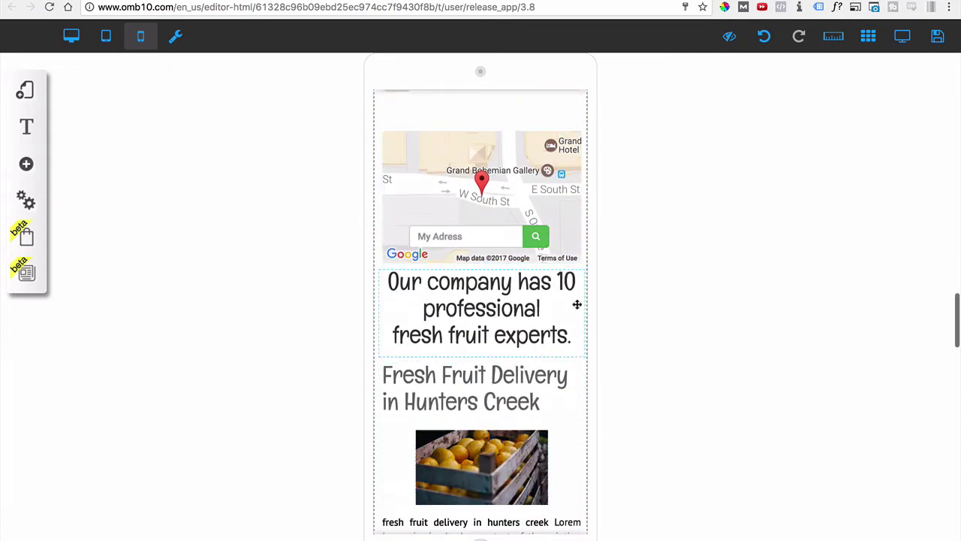
scroll(478, 384, down, 9)
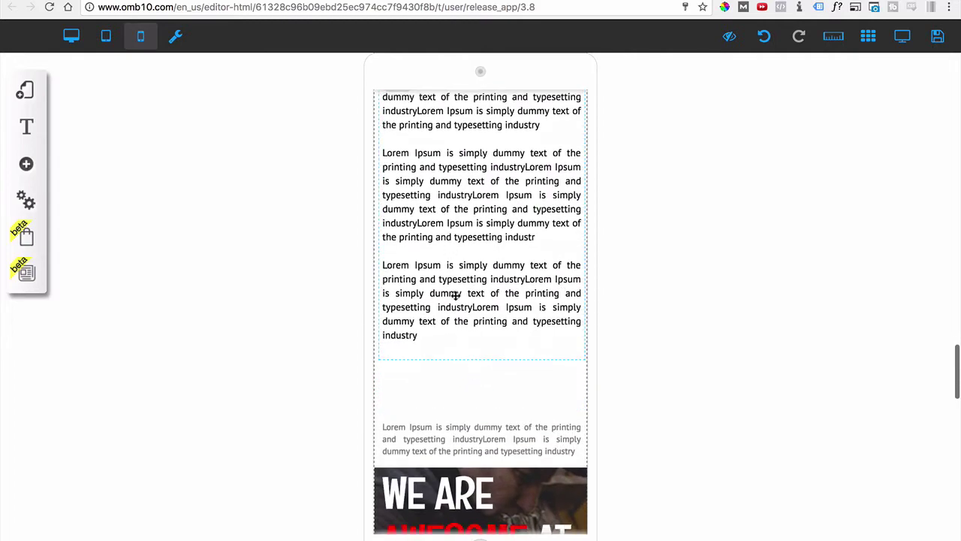
scroll(473, 327, down, 7)
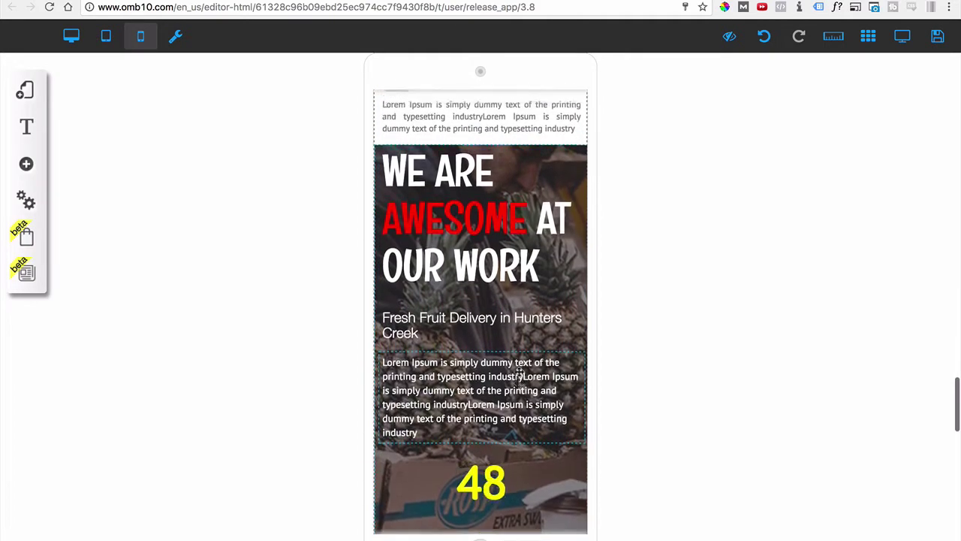
scroll(456, 336, up, 9)
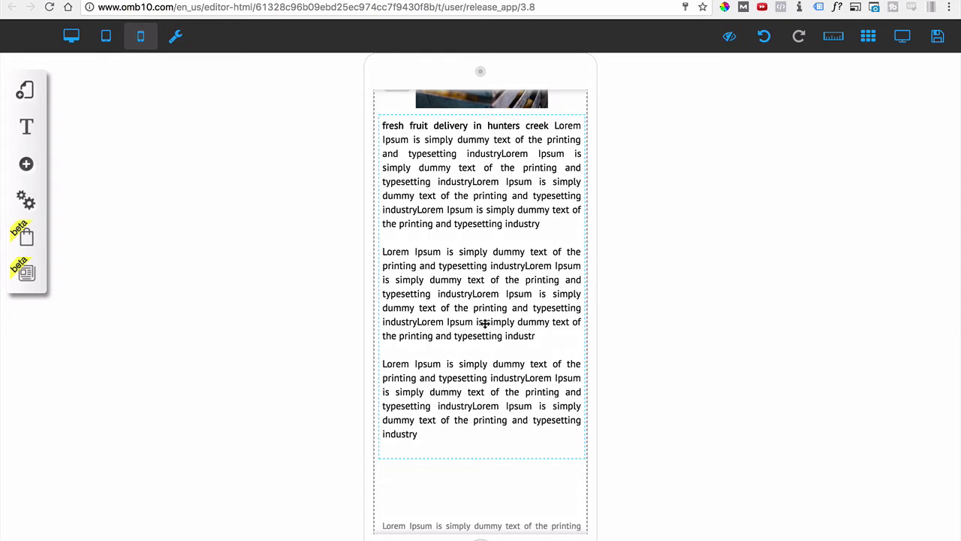
scroll(555, 272, up, 4)
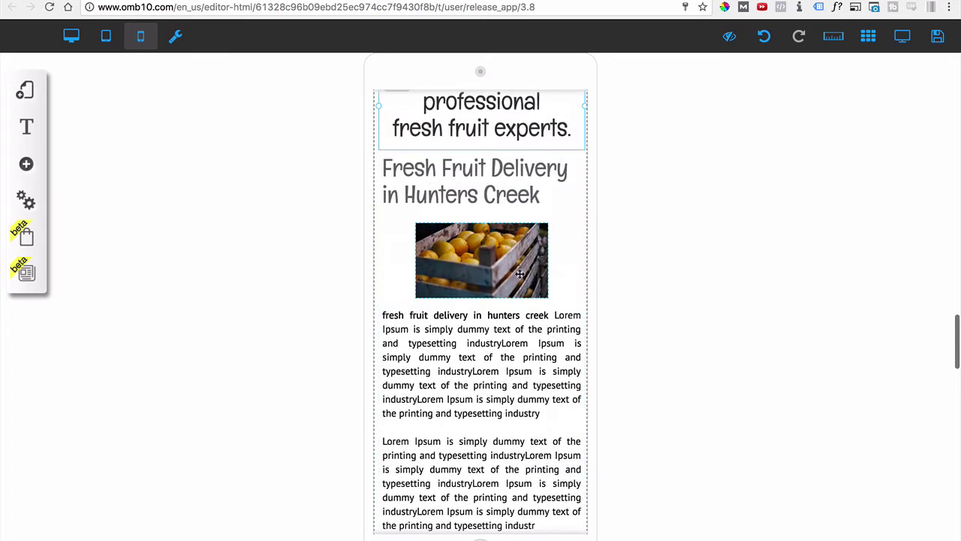
scroll(453, 257, up, 4)
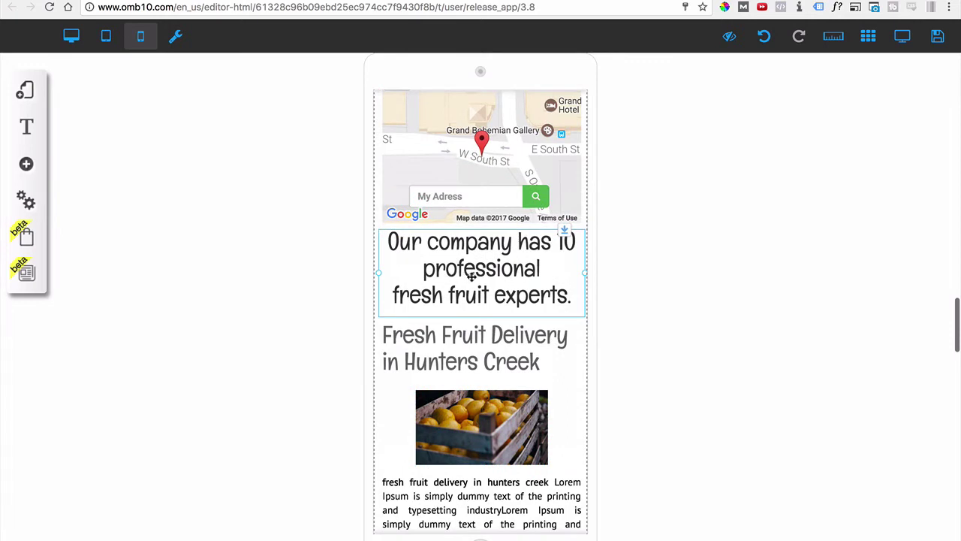
scroll(481, 301, up, 2)
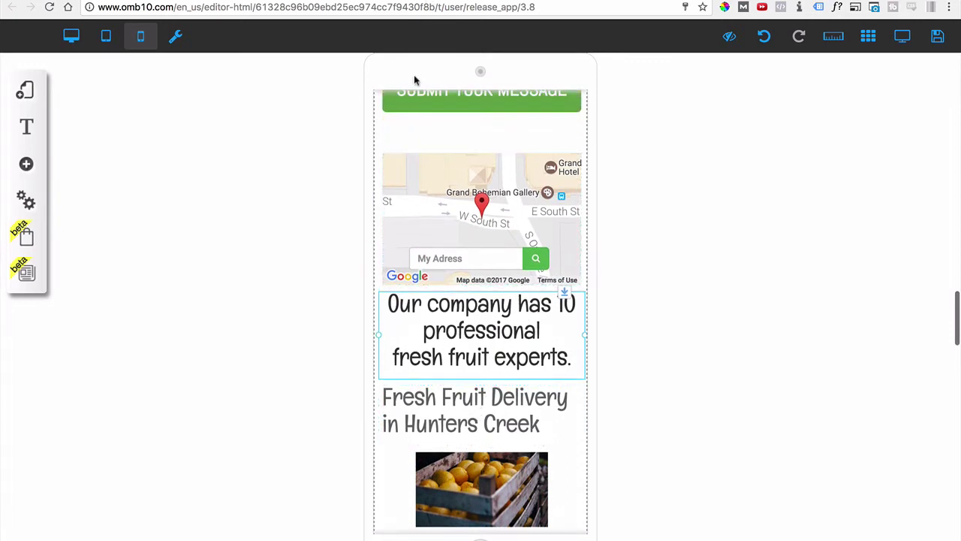
scroll(371, 302, down, 3)
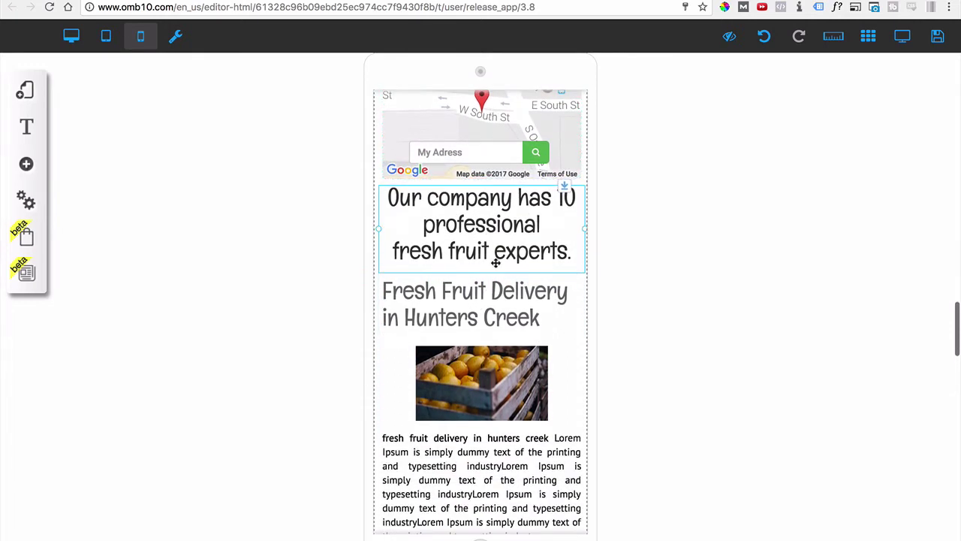
- Move the company experts heading, the Fresh Fruit Delivery heading, the fruit crate image and its text block out beside the phone frame
drag(487, 247, 714, 252)
drag(498, 313, 728, 314)
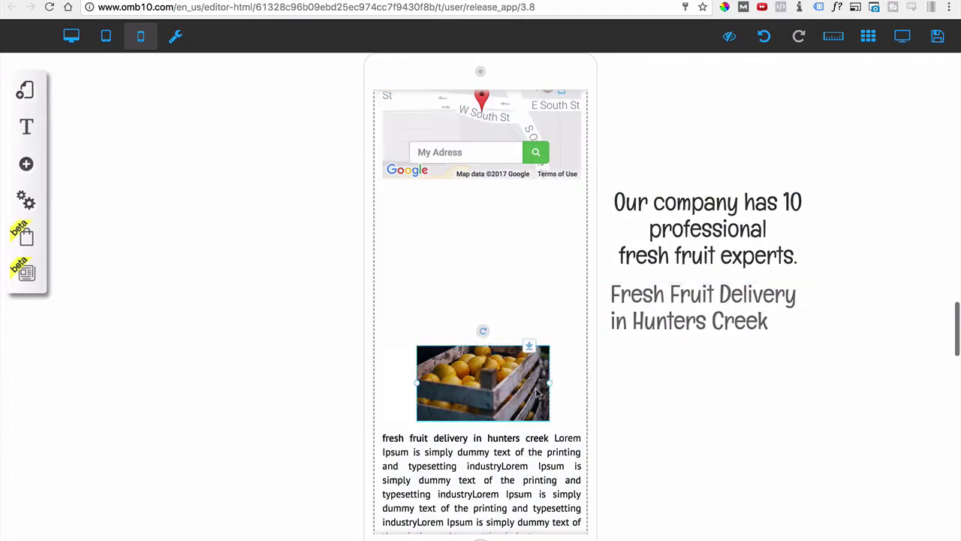
drag(482, 390, 744, 399)
scroll(455, 371, down, 4)
drag(455, 371, 714, 409)
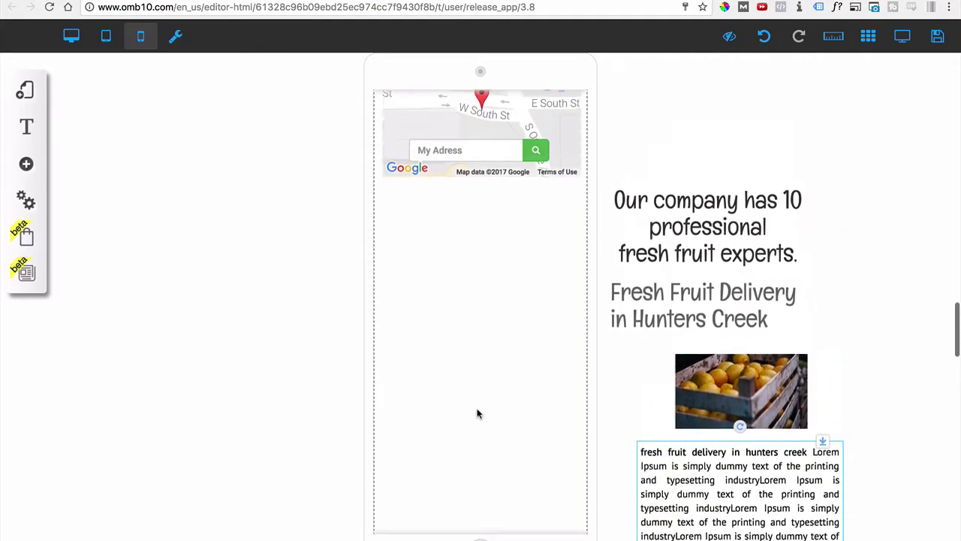
- Move the company experts heading and the fresh fruit delivery content below it up the page until they sit beside the WHAT WE DO section
scroll(477, 413, down, 3)
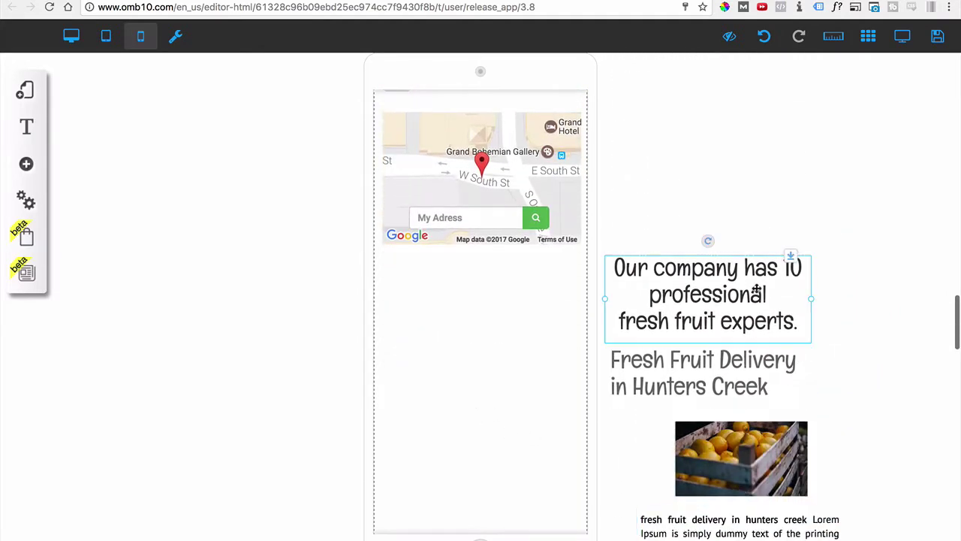
drag(791, 257, 800, 227)
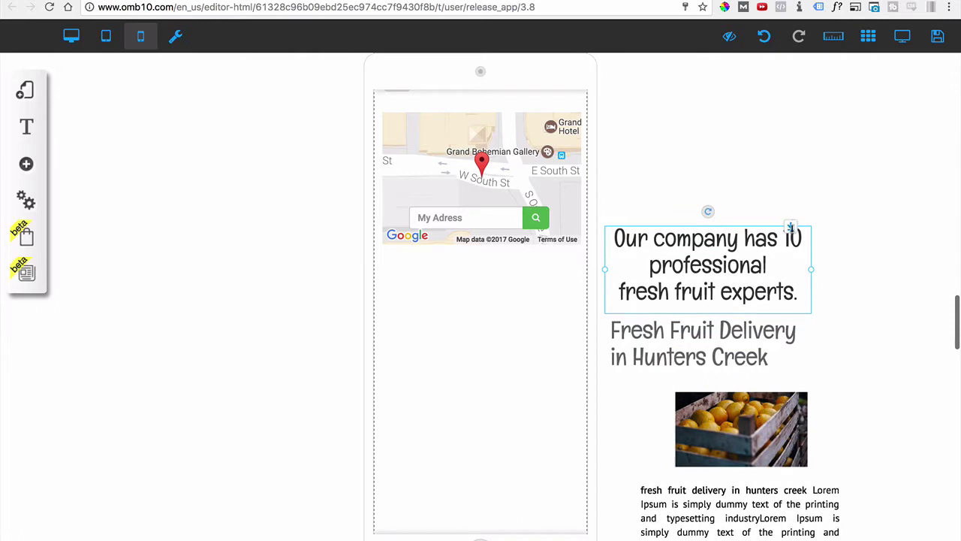
drag(790, 226, 772, 169)
scroll(633, 301, up, 3)
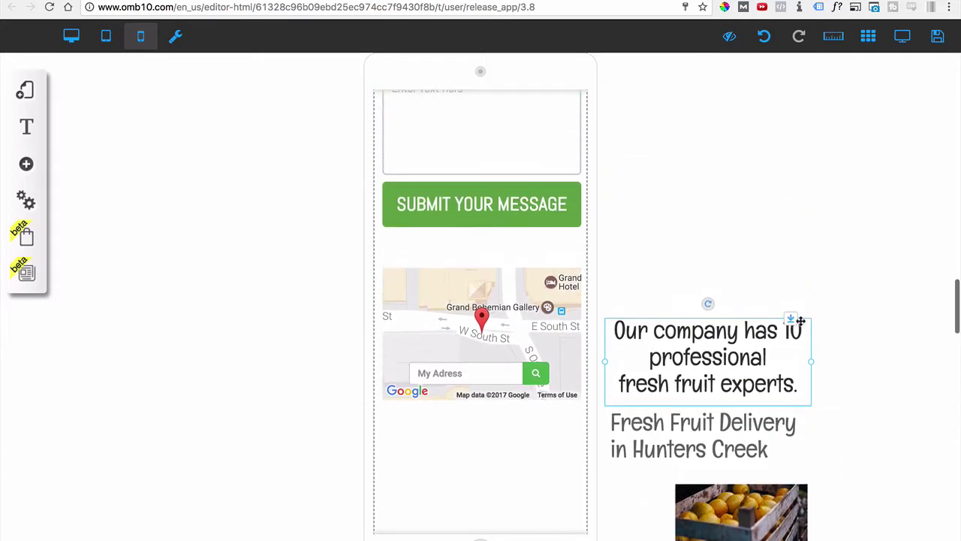
drag(801, 321, 796, 172)
drag(793, 313, 778, 80)
scroll(766, 184, up, 7)
scroll(766, 199, down, 2)
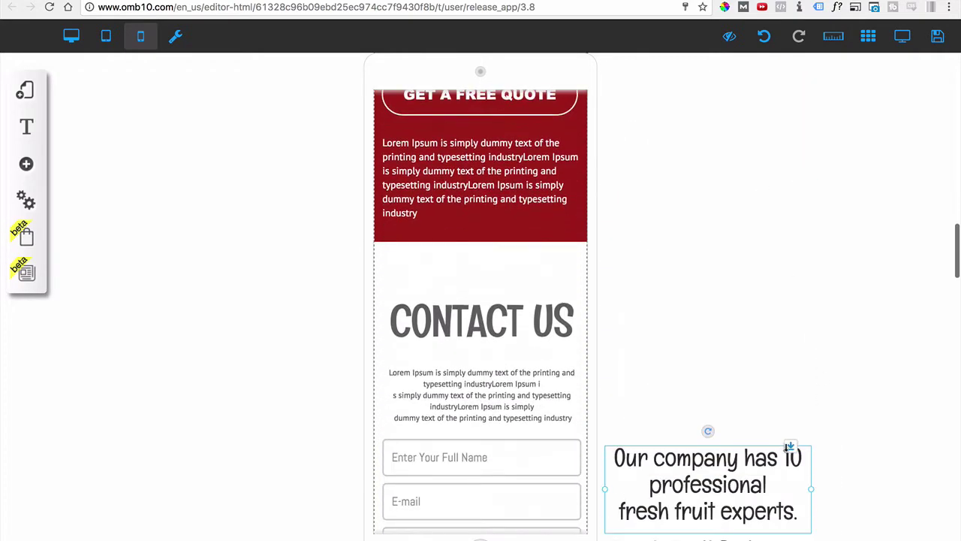
drag(787, 446, 789, 143)
scroll(788, 163, up, 6)
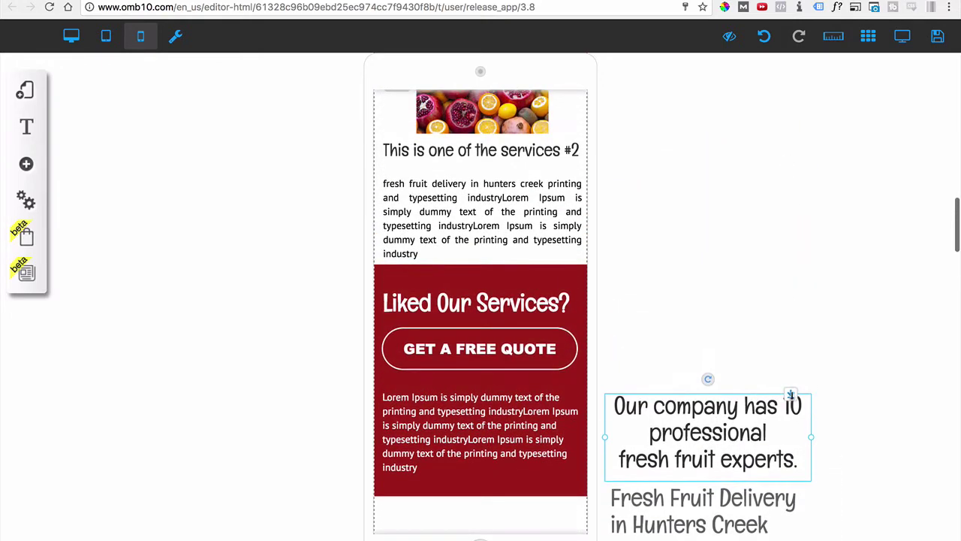
drag(791, 394, 795, 69)
scroll(766, 146, up, 5)
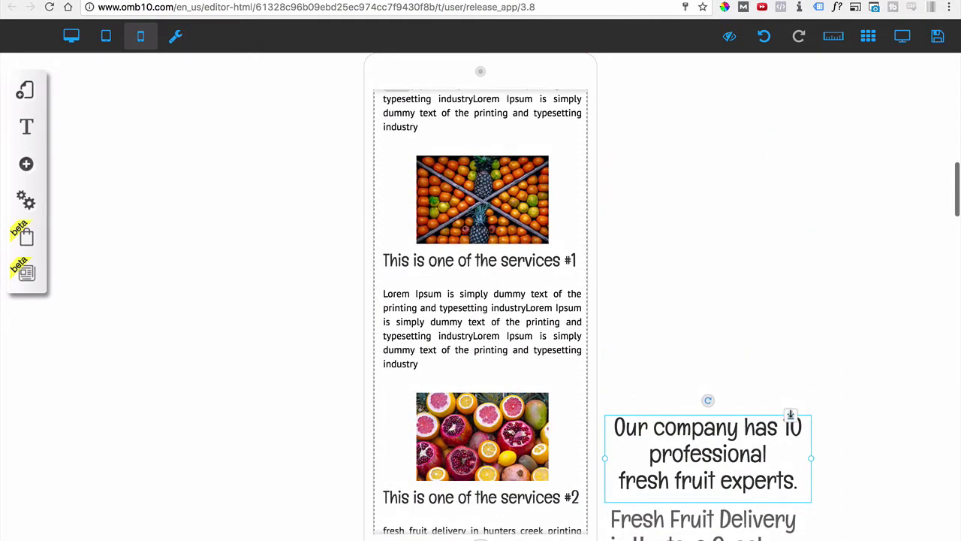
drag(791, 415, 789, 101)
scroll(789, 127, up, 4)
drag(791, 187, 791, 94)
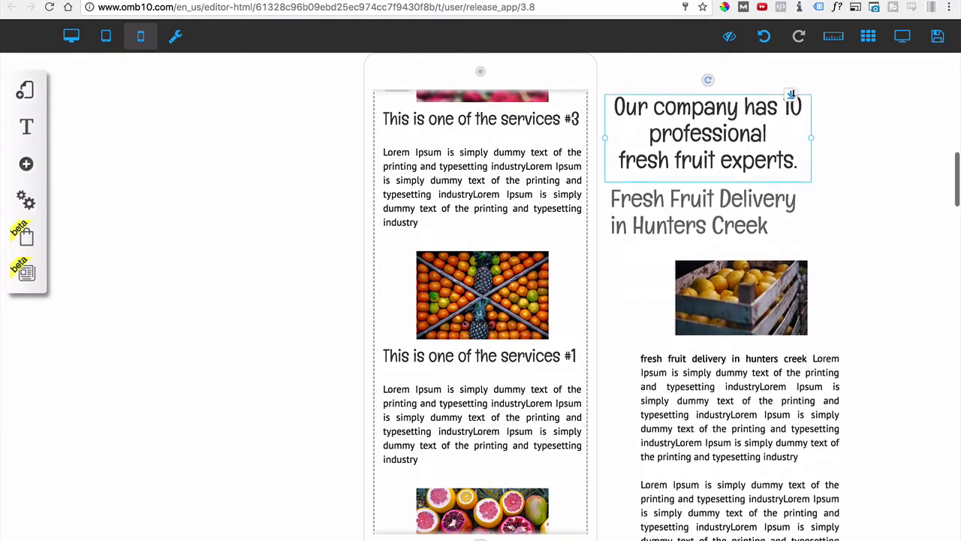
scroll(781, 105, up, 5)
drag(788, 306, 784, 124)
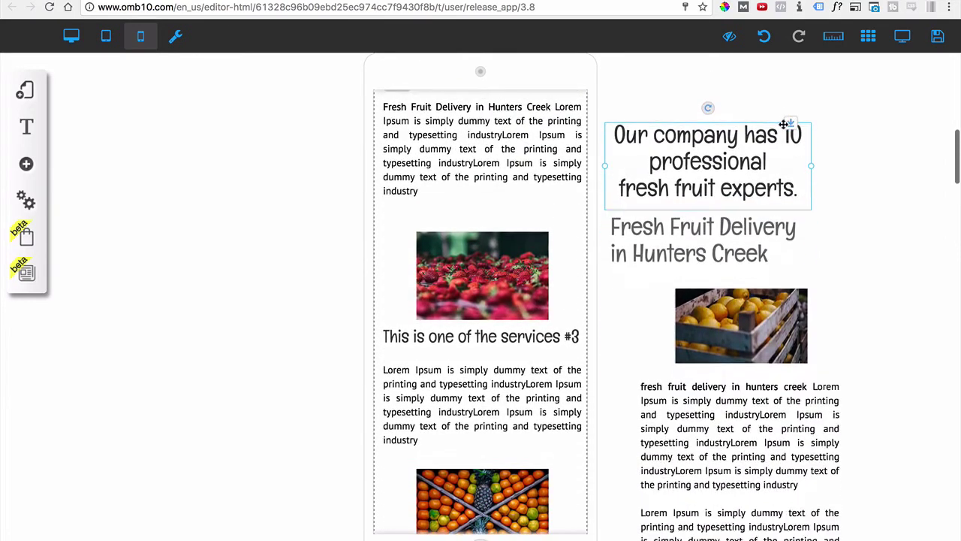
scroll(766, 144, up, 5)
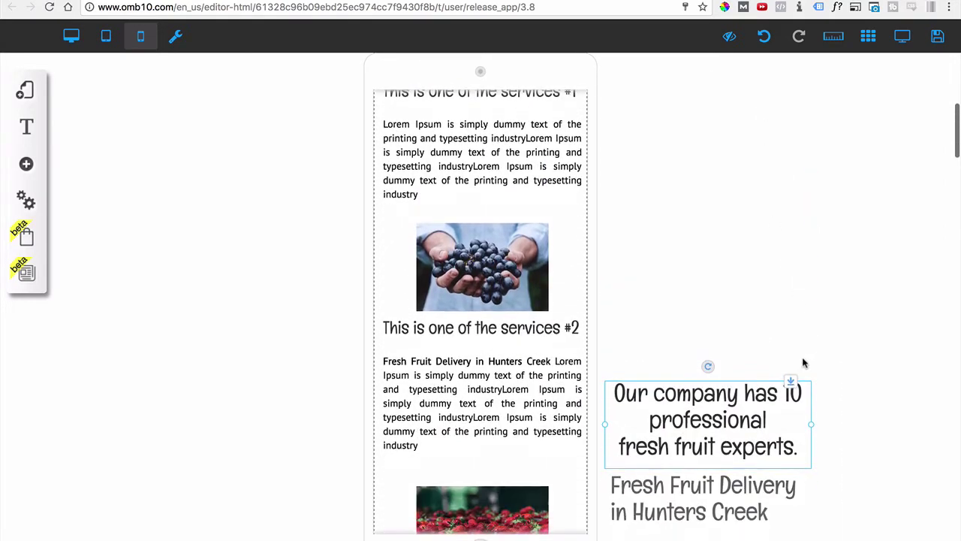
drag(790, 380, 791, 123)
scroll(774, 148, up, 5)
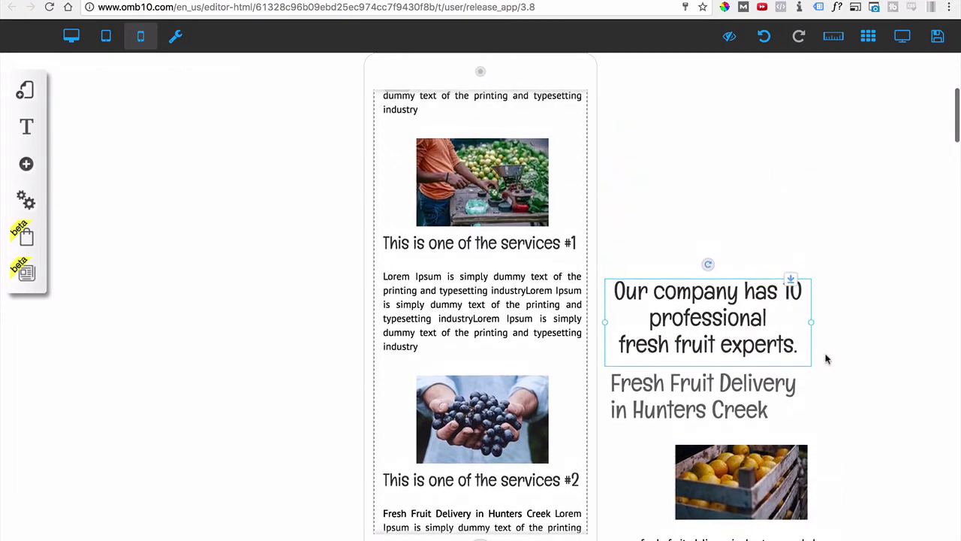
drag(790, 281, 791, 111)
scroll(711, 230, up, 5)
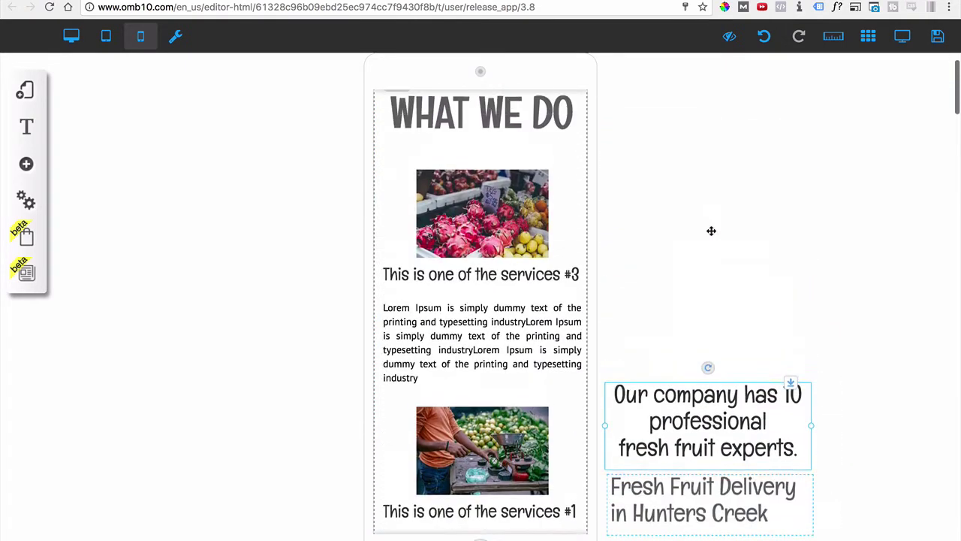
drag(791, 443, 788, 143)
scroll(741, 183, up, 3)
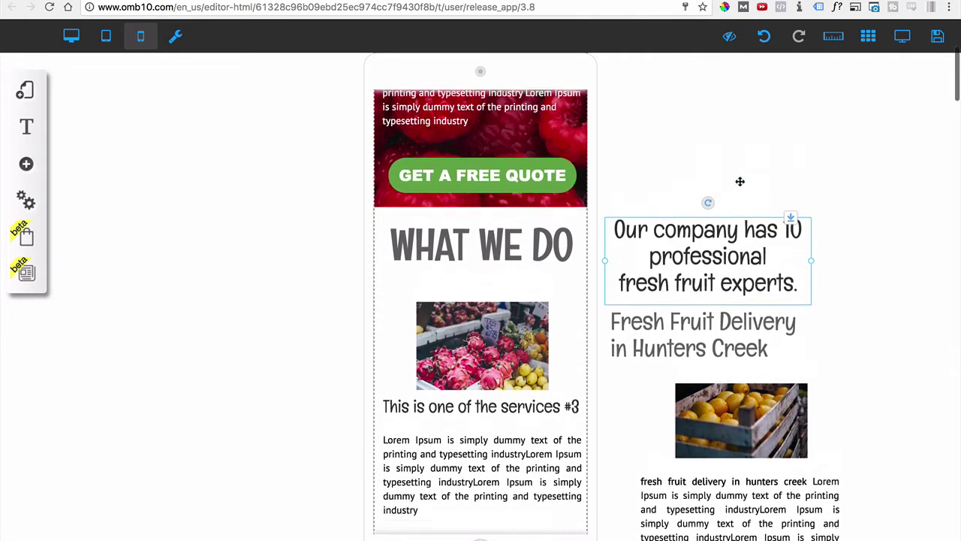
- Push the first services #3 block and everything below it down to open a large gap under the WHAT WE DO heading
click(526, 262)
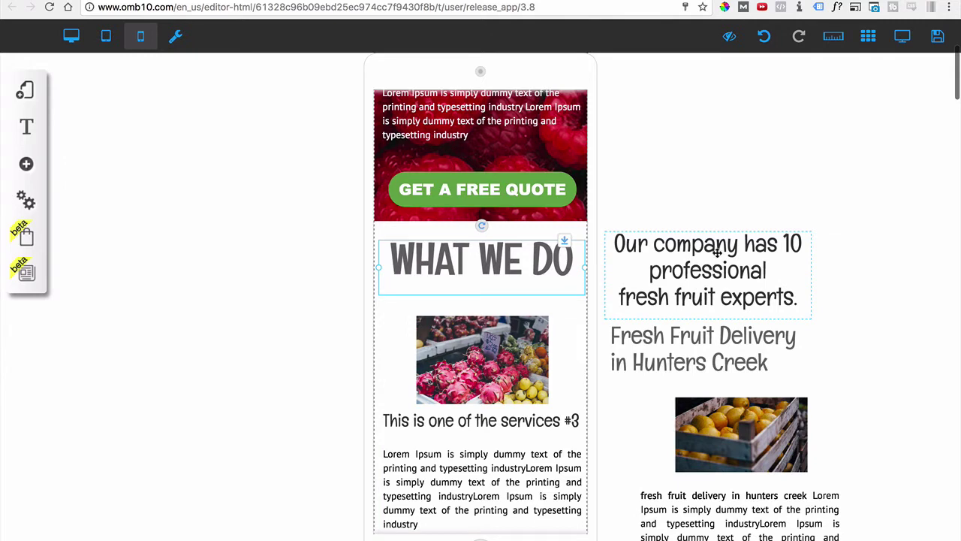
scroll(741, 259, down, 1)
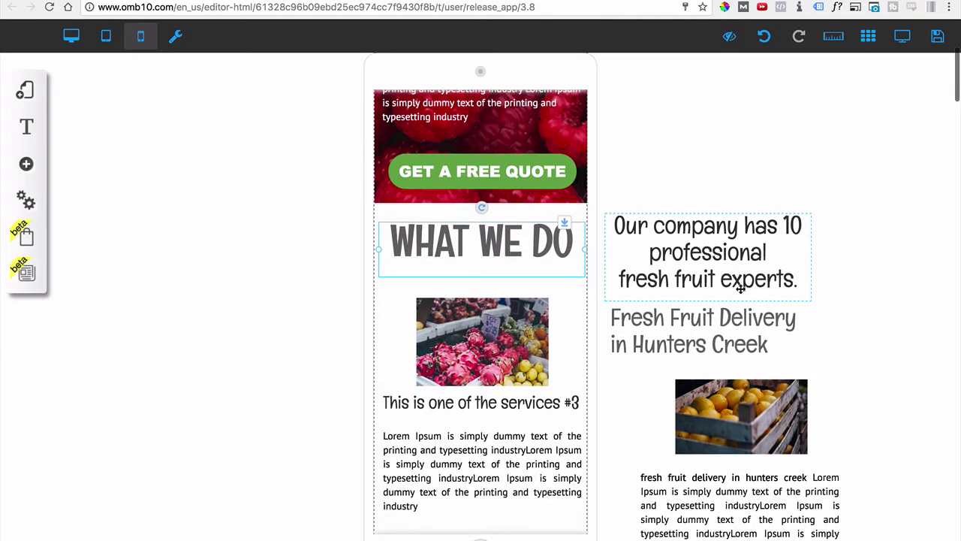
click(569, 301)
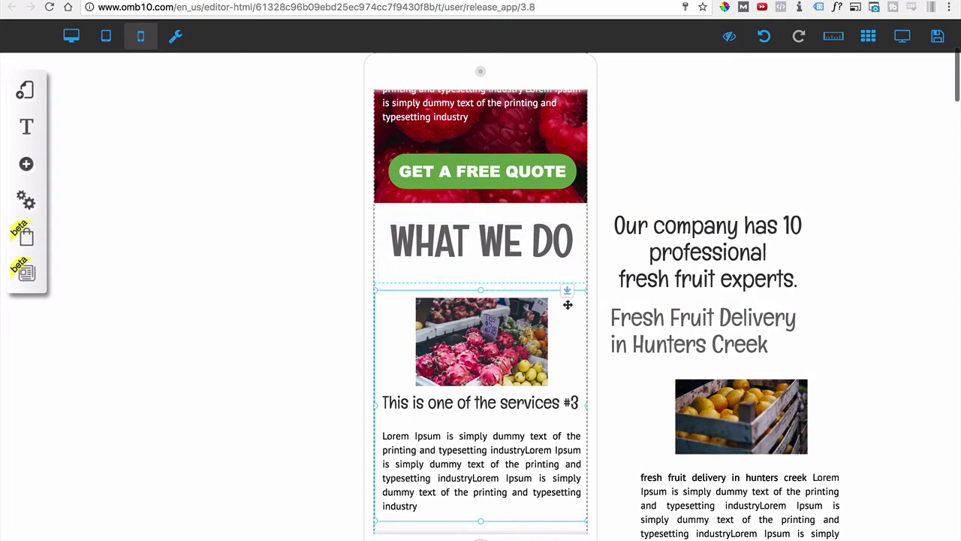
drag(569, 292, 565, 446)
scroll(489, 288, down, 5)
drag(567, 218, 574, 292)
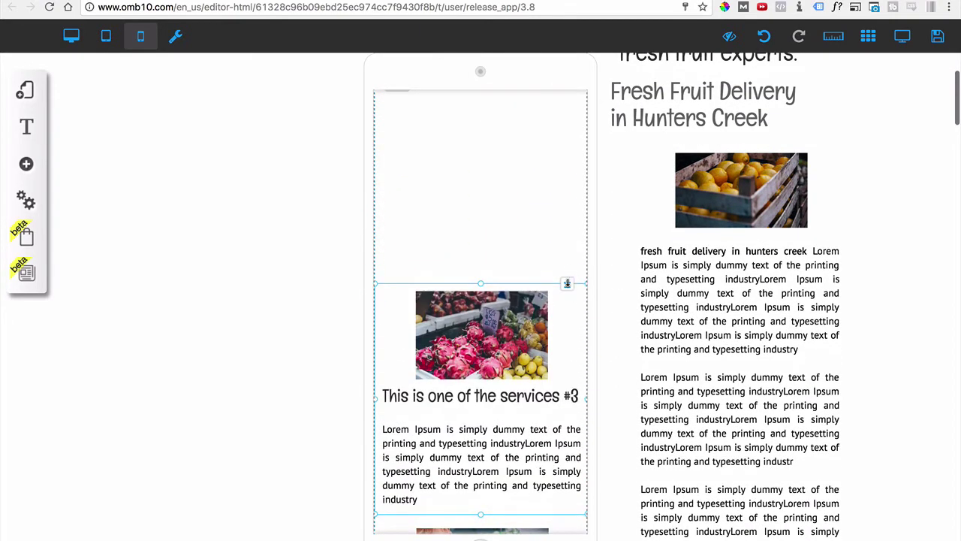
drag(567, 291, 564, 482)
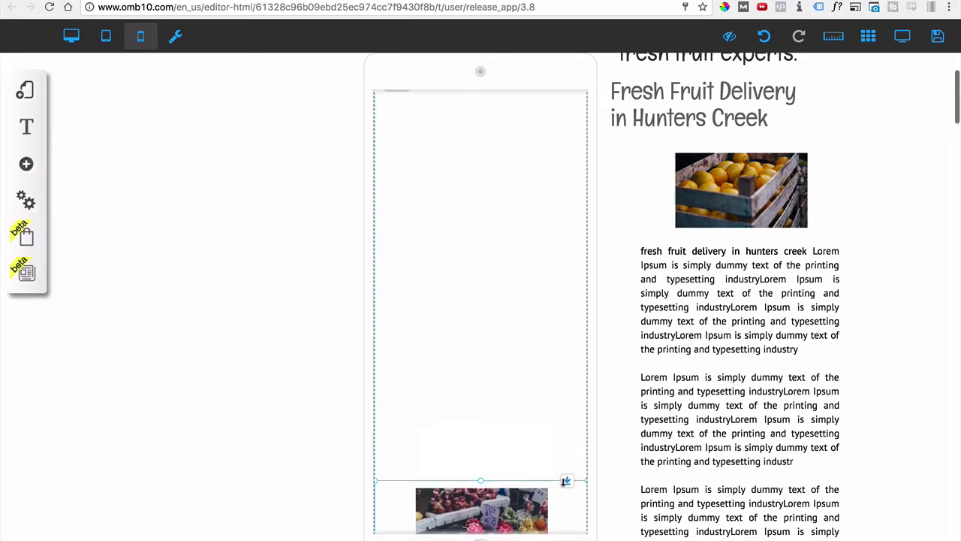
scroll(489, 275, down, 4)
drag(569, 309, 563, 431)
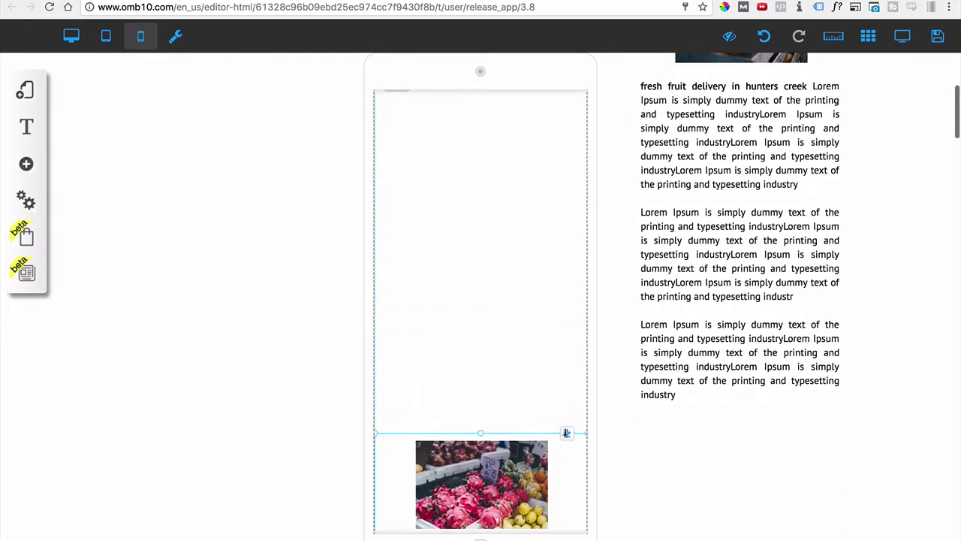
- Place the company experts heading directly under WHAT WE DO, span it across the phone width and nudge it slightly up
scroll(519, 314, up, 10)
drag(684, 264, 463, 345)
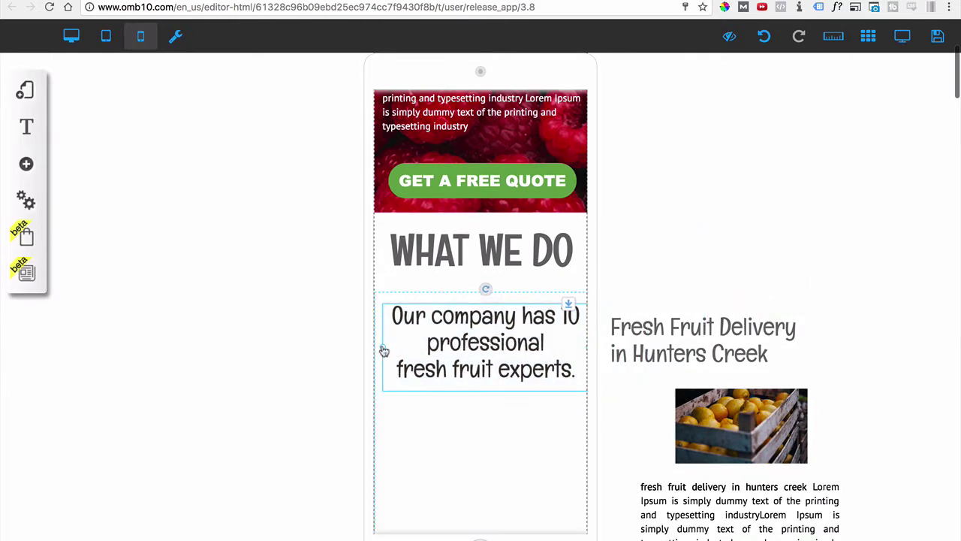
drag(384, 351, 365, 353)
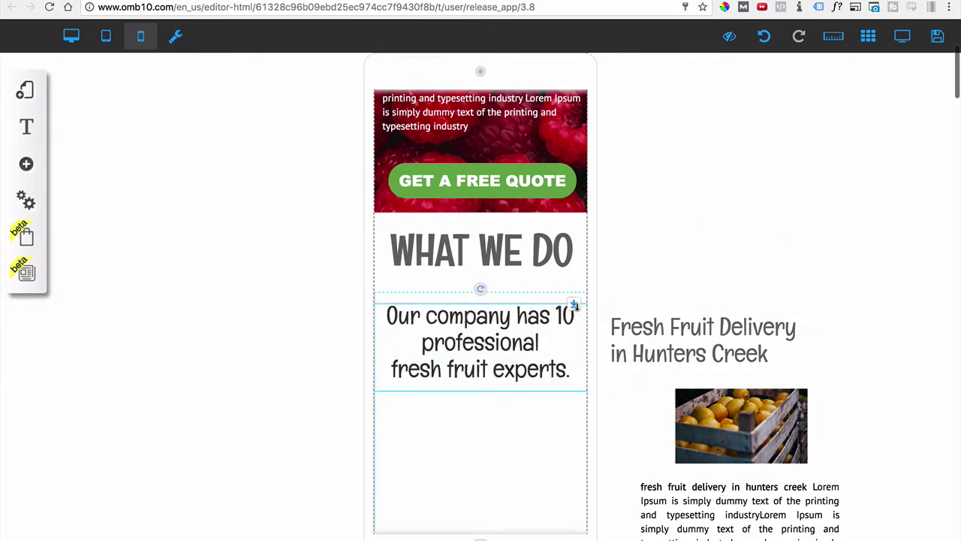
drag(574, 305, 574, 292)
- Place the Fresh Fruit Delivery heading under the company experts heading, reduce its font size to 19px and centre it
drag(685, 328, 477, 411)
click(477, 411)
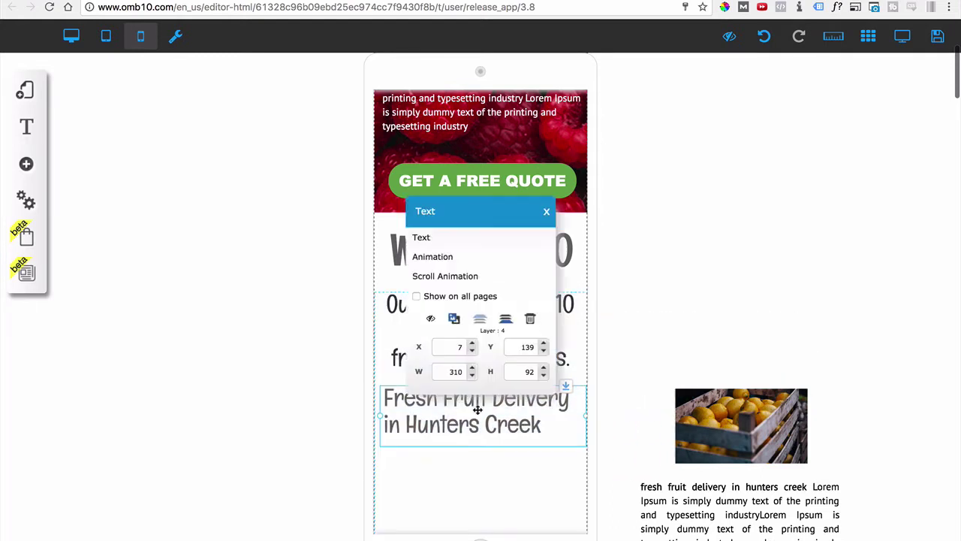
click(429, 239)
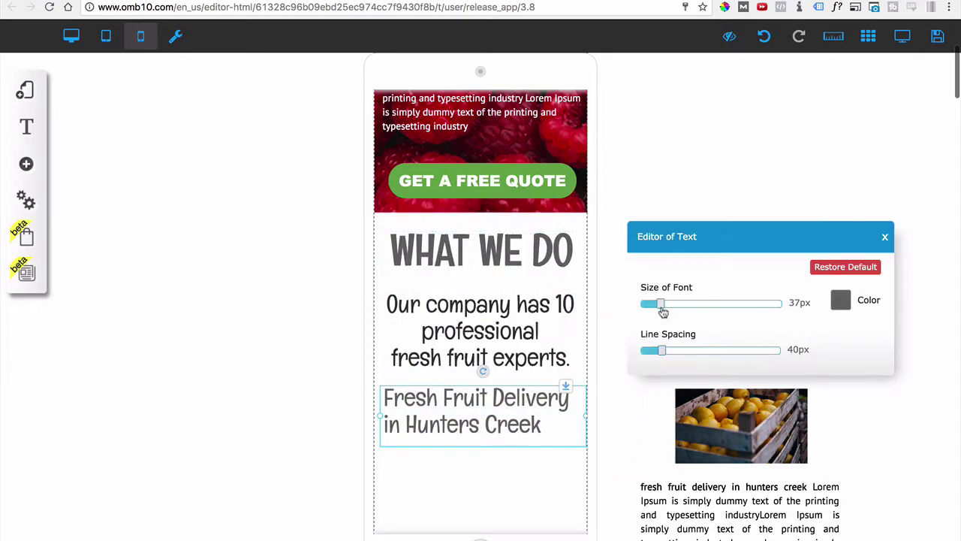
drag(663, 312, 649, 311)
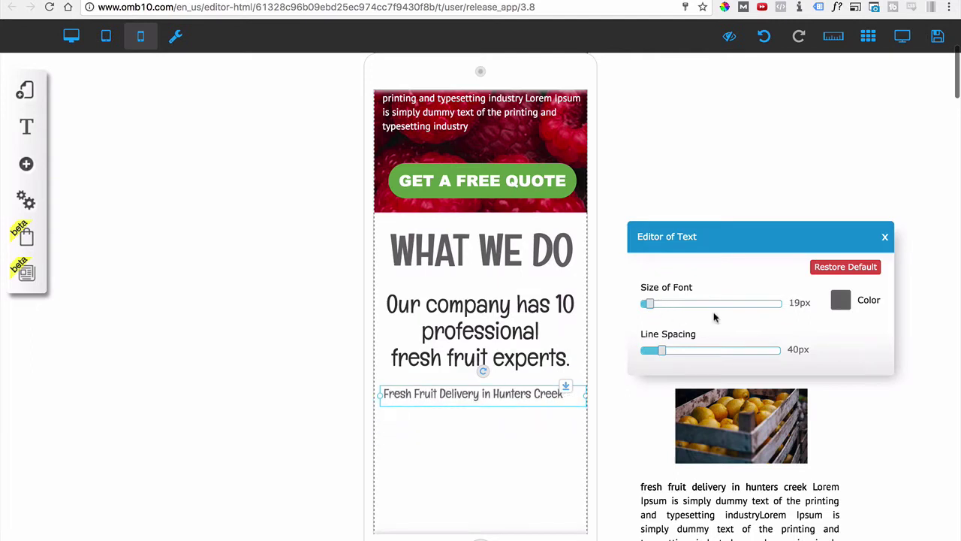
click(884, 239)
drag(434, 404, 440, 397)
- Place the fruit crate image under the Fresh Fruit Delivery heading and enlarge it to nearly the full phone width
drag(744, 422, 456, 441)
drag(524, 448, 563, 460)
scroll(512, 463, down, 2)
scroll(512, 463, down, 2)
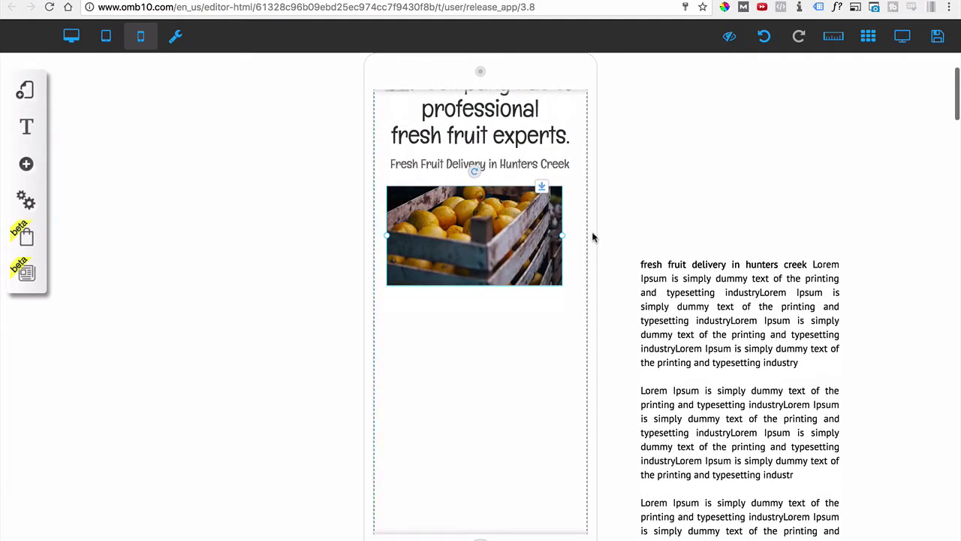
drag(567, 241, 578, 241)
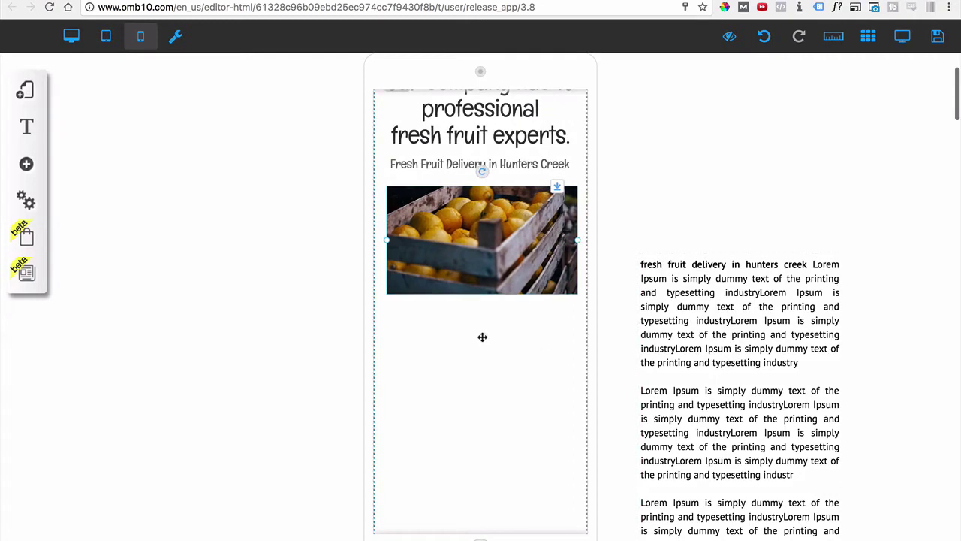
- Push the services blocks further down to make room for the long text block under the fruit crate image
scroll(482, 337, down, 3)
scroll(483, 339, up, 1)
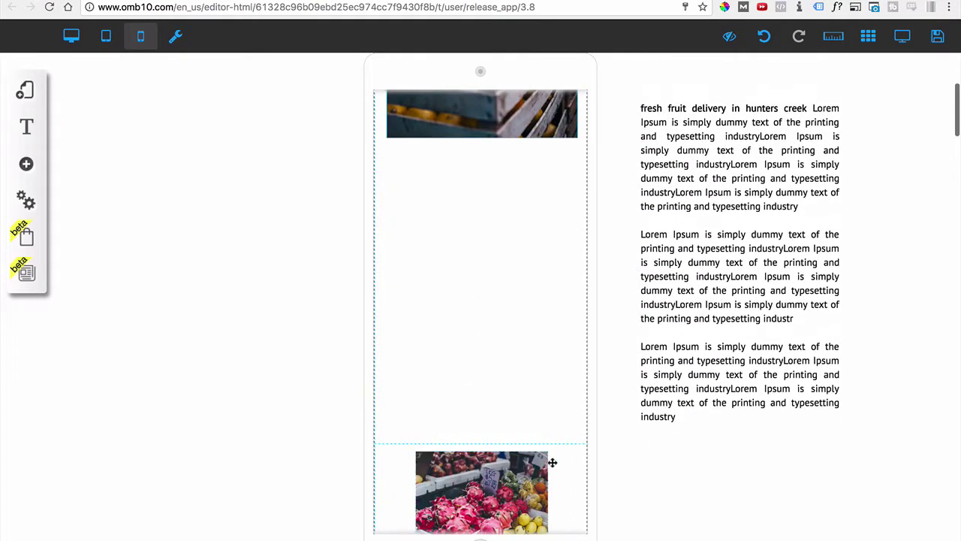
drag(571, 464, 563, 538)
scroll(496, 339, down, 1)
scroll(496, 338, up, 1)
- Place the delivery text block under the fruit crate image at the image's width, and pull the services blocks up towards it
drag(735, 254, 484, 300)
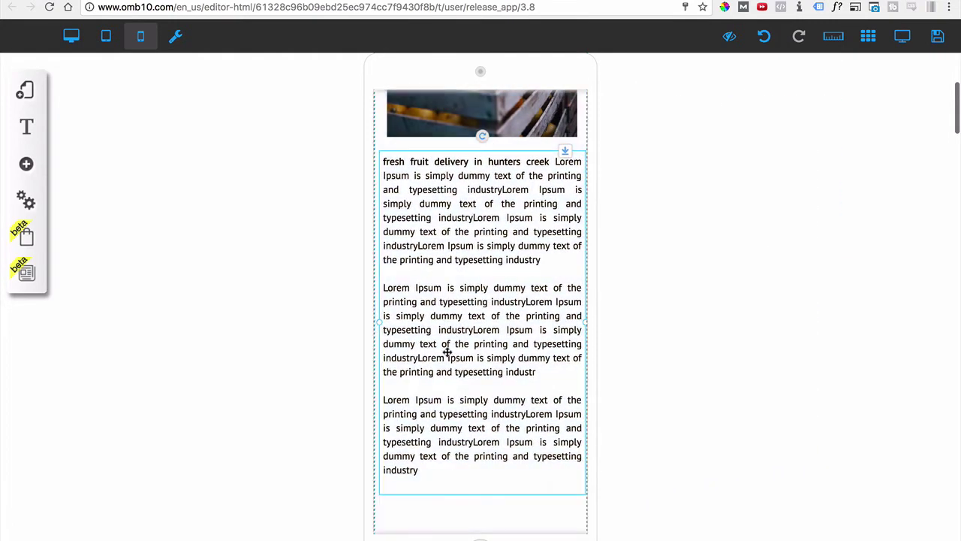
drag(450, 324, 500, 369)
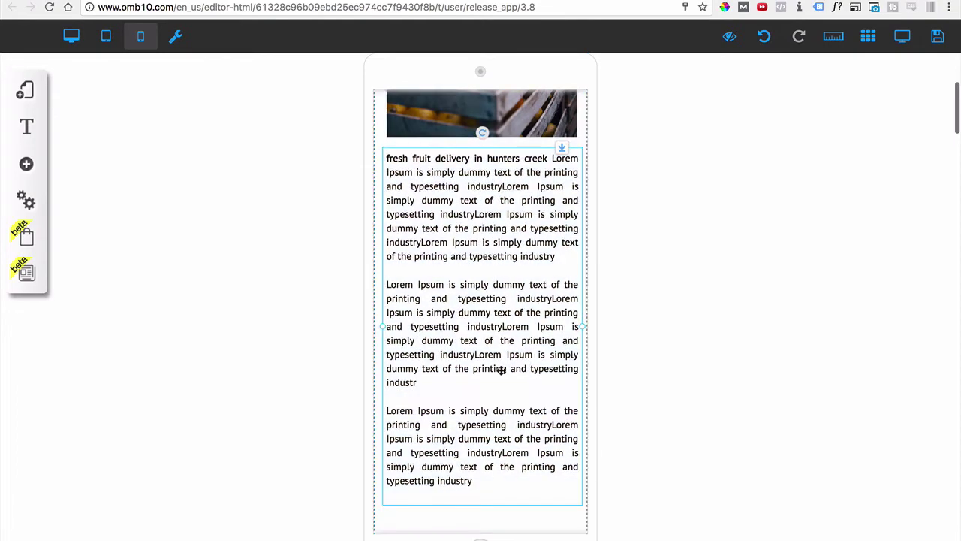
scroll(500, 372, down, 3)
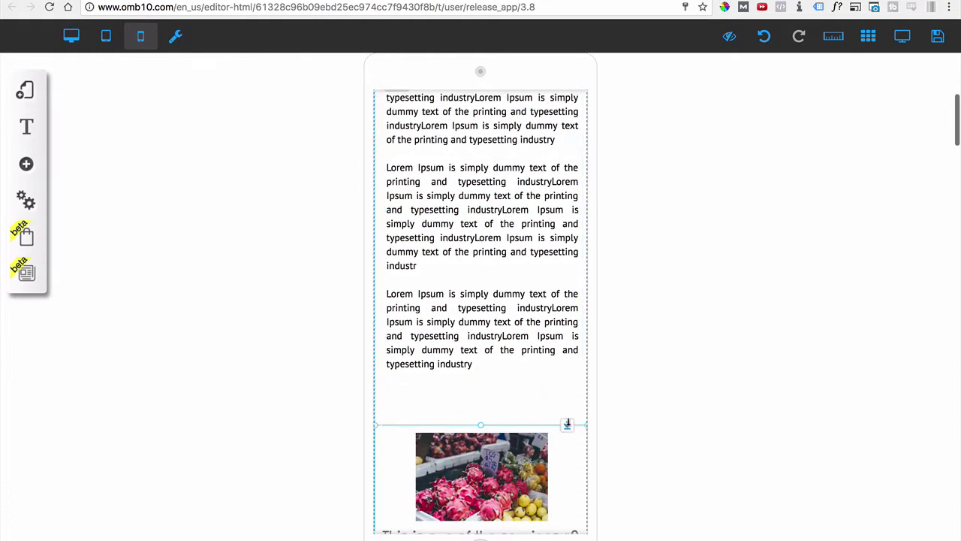
drag(568, 424, 569, 390)
- Review the mobile layout from the services blocks through the contact form and map to the WE ARE AWESOME AT OUR WORK banner
scroll(467, 379, down, 15)
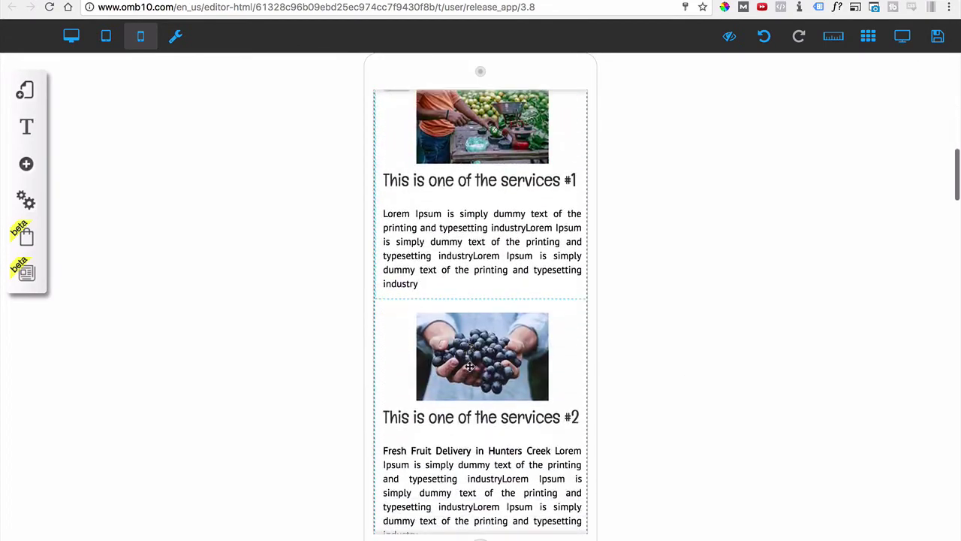
scroll(468, 373, down, 10)
scroll(468, 373, up, 5)
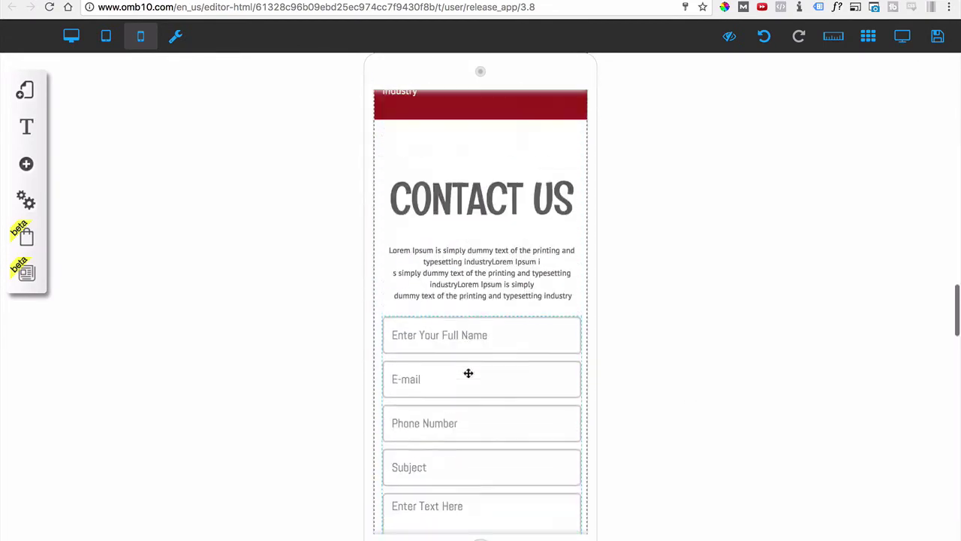
scroll(468, 373, down, 5)
scroll(452, 398, down, 5)
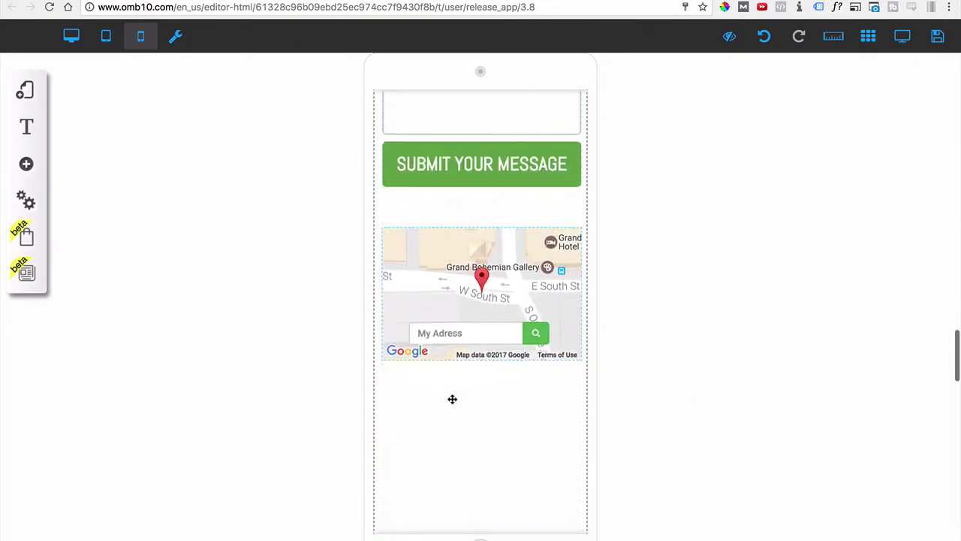
scroll(451, 396, up, 4)
scroll(452, 392, up, 3)
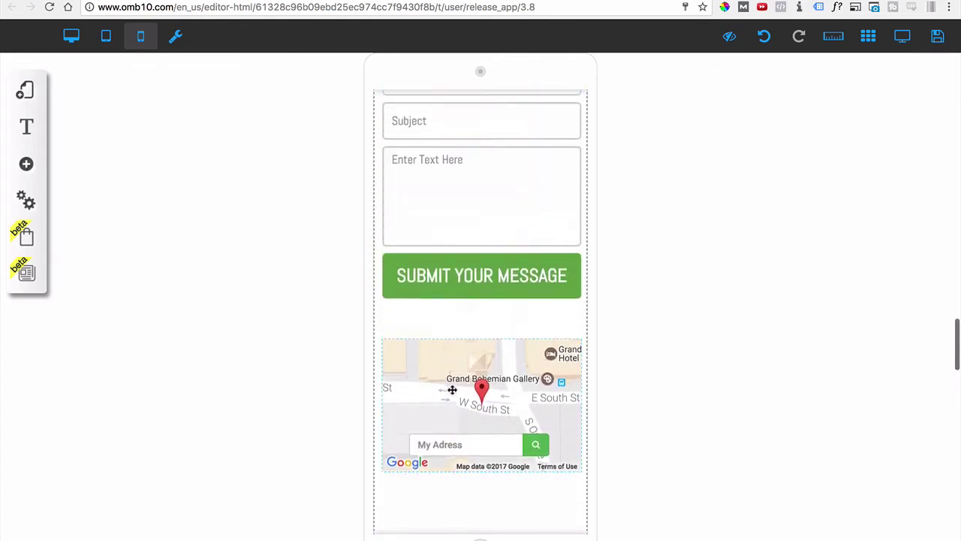
scroll(452, 401, down, 5)
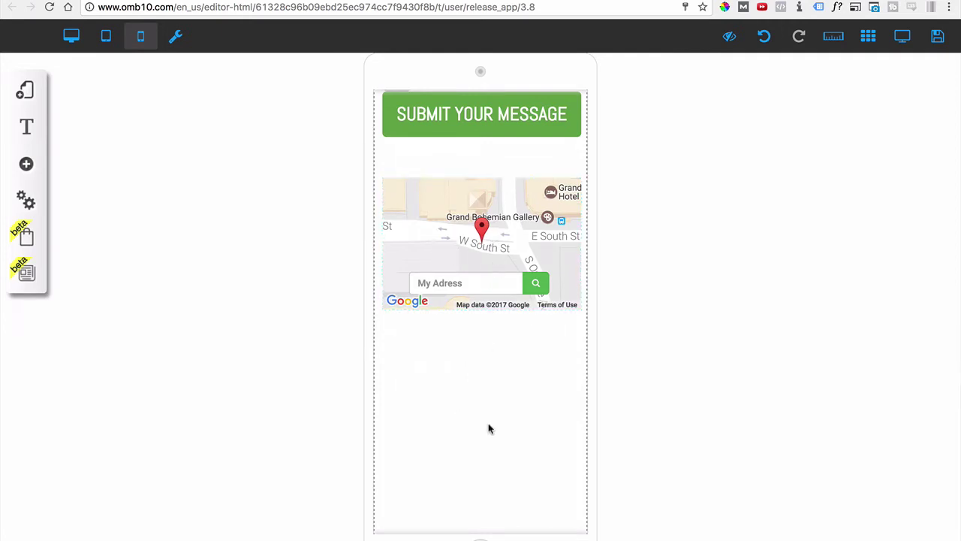
scroll(488, 429, down, 8)
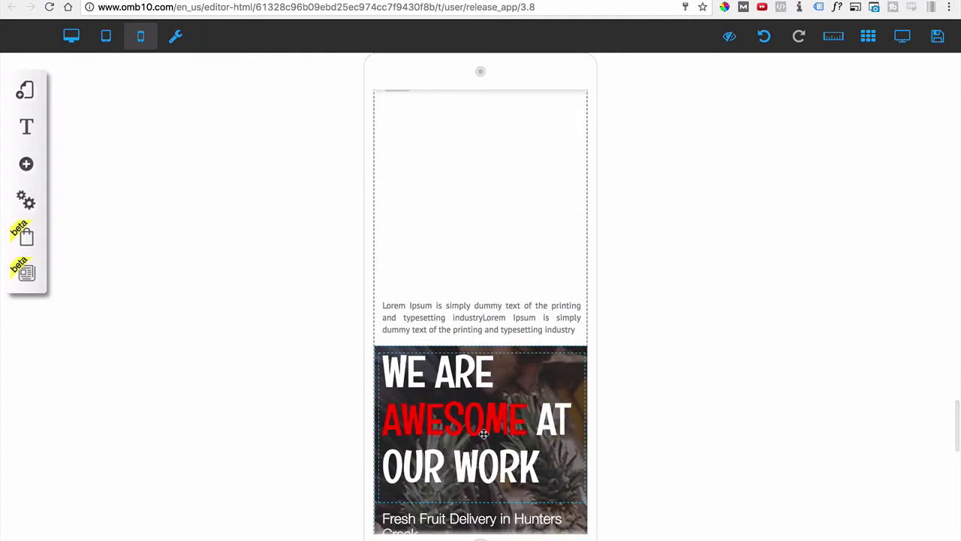
- Hide the Lorem Ipsum text block directly above the WE ARE AWESOME AT OUR WORK banner and check the list of hidden items
scroll(484, 434, down, 1)
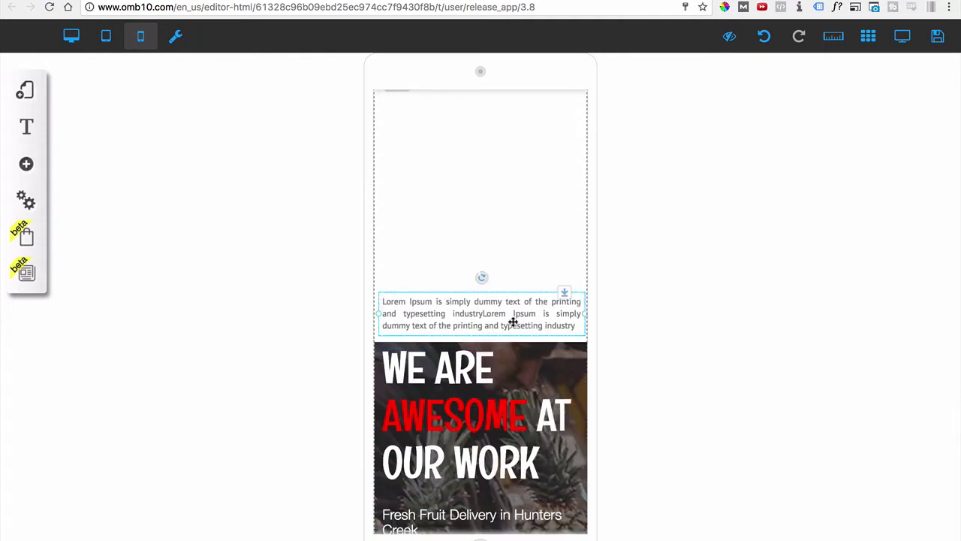
click(513, 321)
click(431, 320)
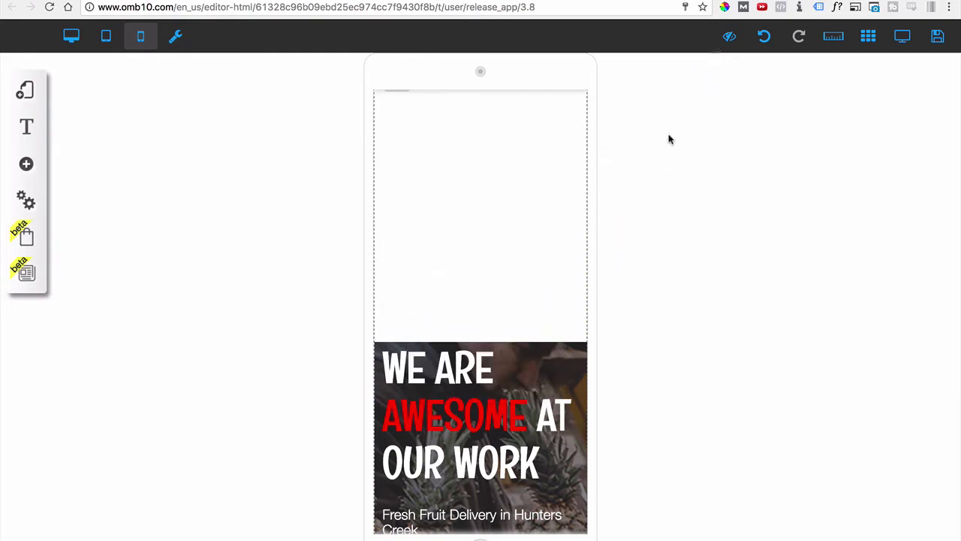
click(730, 37)
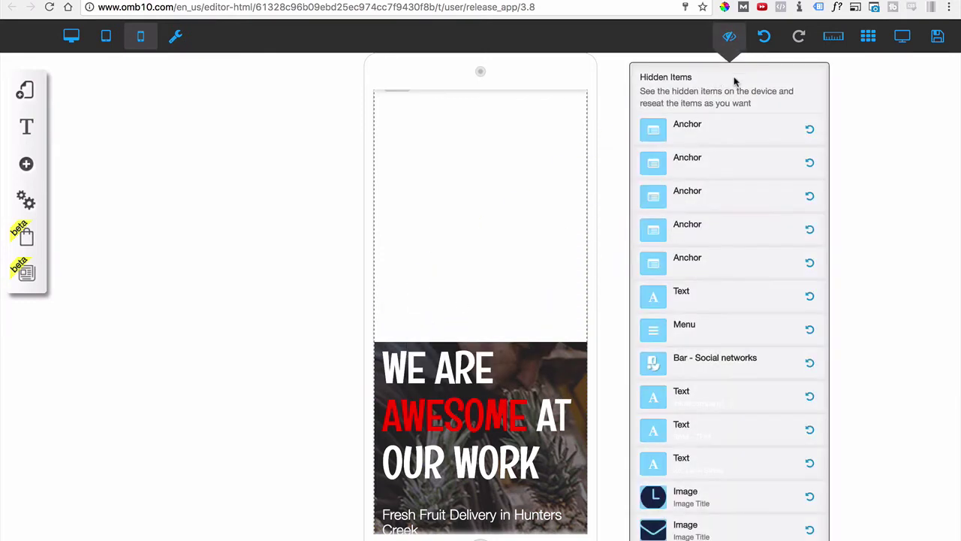
click(730, 38)
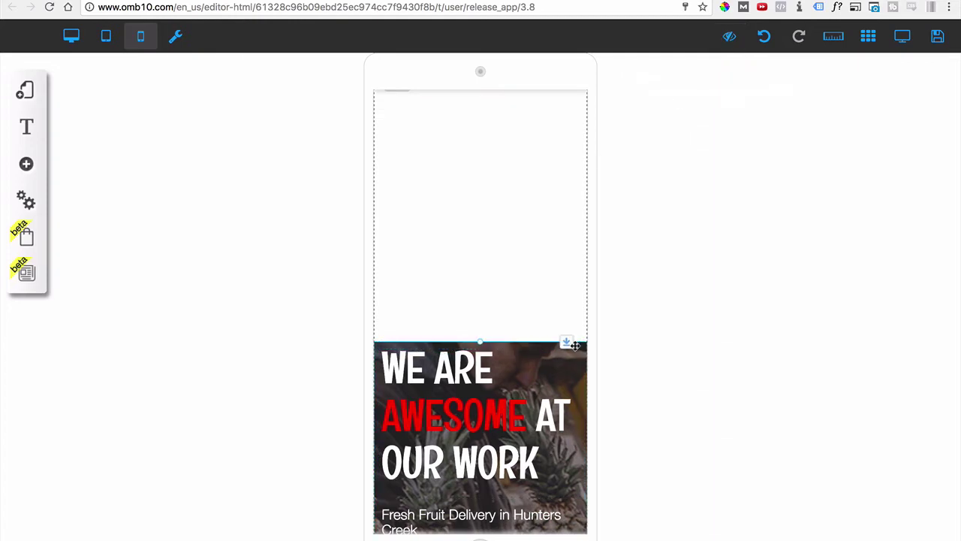
- Hide the blank white text block in the empty area above the WE ARE AWESOME AT OUR WORK banner
scroll(577, 167, down, 2)
scroll(542, 251, up, 3)
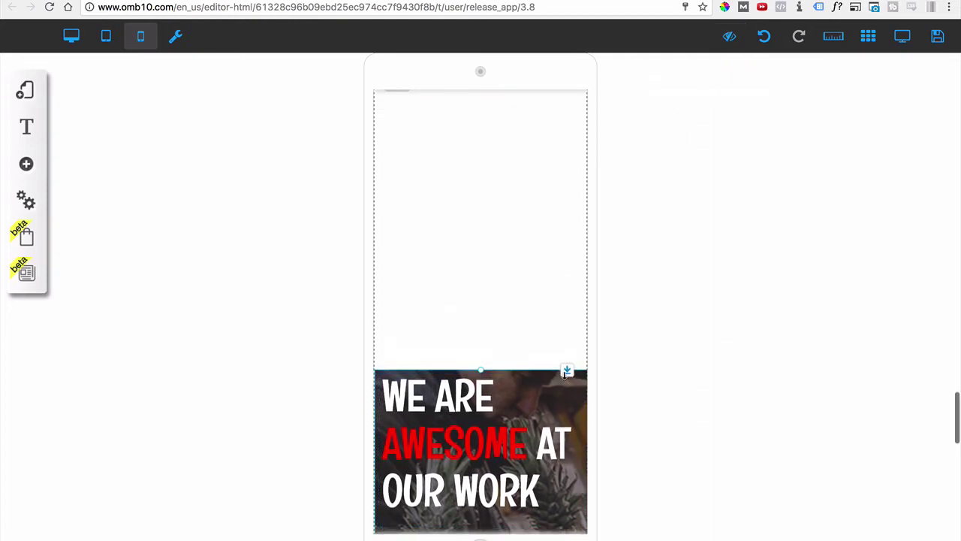
drag(567, 374, 471, 346)
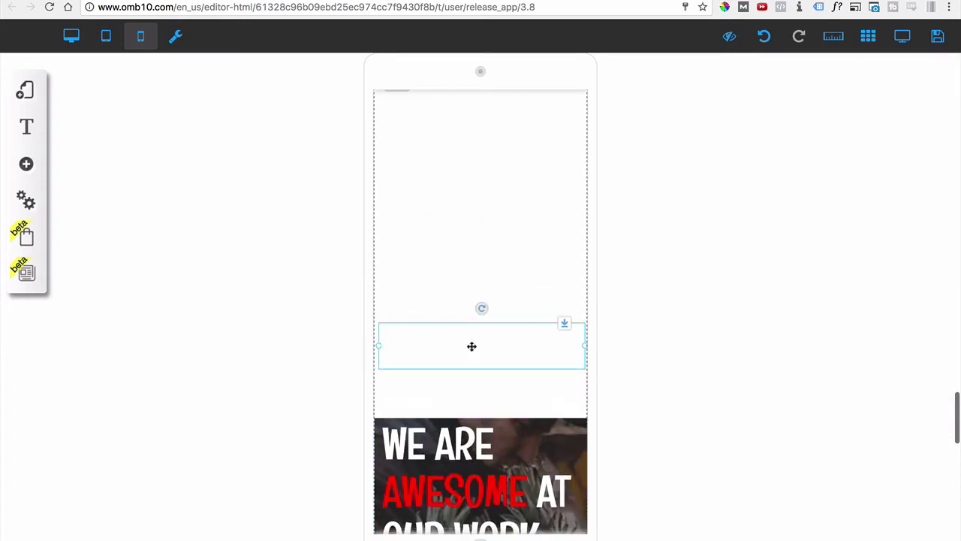
double_click(471, 346)
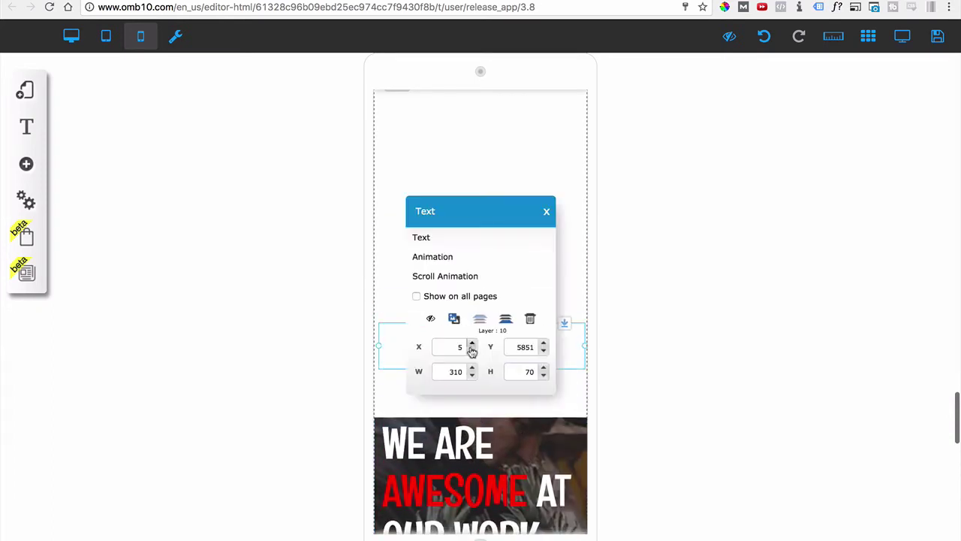
click(431, 321)
- Pull the WE ARE AWESOME AT OUR WORK banner up through the empty space until it sits directly beneath the map
drag(574, 423, 558, 361)
scroll(558, 361, up, 1)
drag(568, 420, 567, 93)
scroll(539, 217, up, 3)
scroll(535, 222, up, 4)
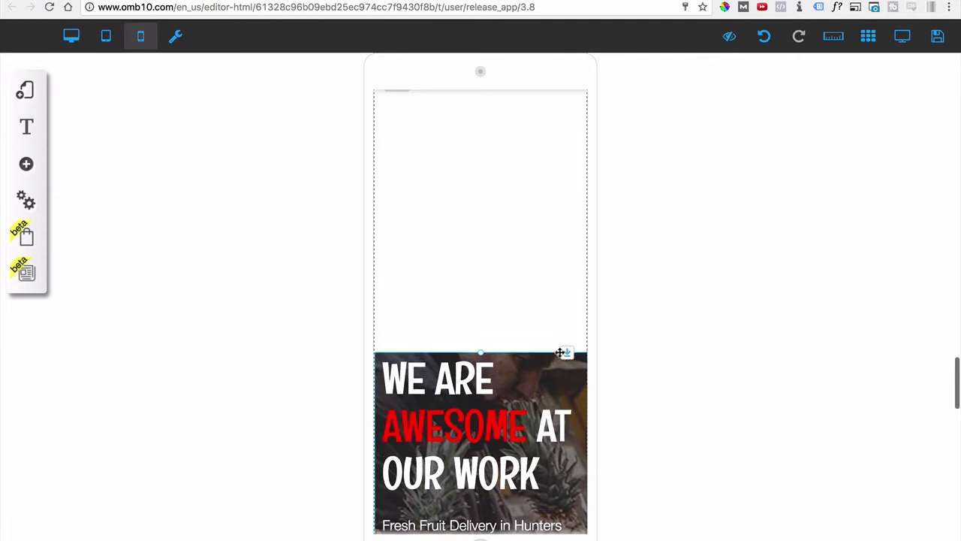
drag(563, 409, 524, 161)
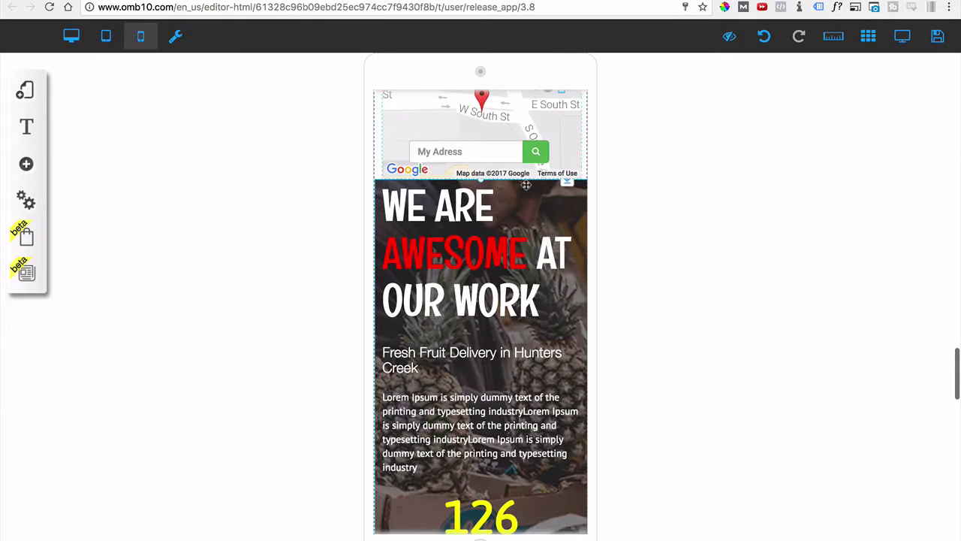
- Place "satisfied clients" under the 126 counter and "completed projects" under 162, spacing the 162 and 100% counters further down
scroll(495, 330, down, 9)
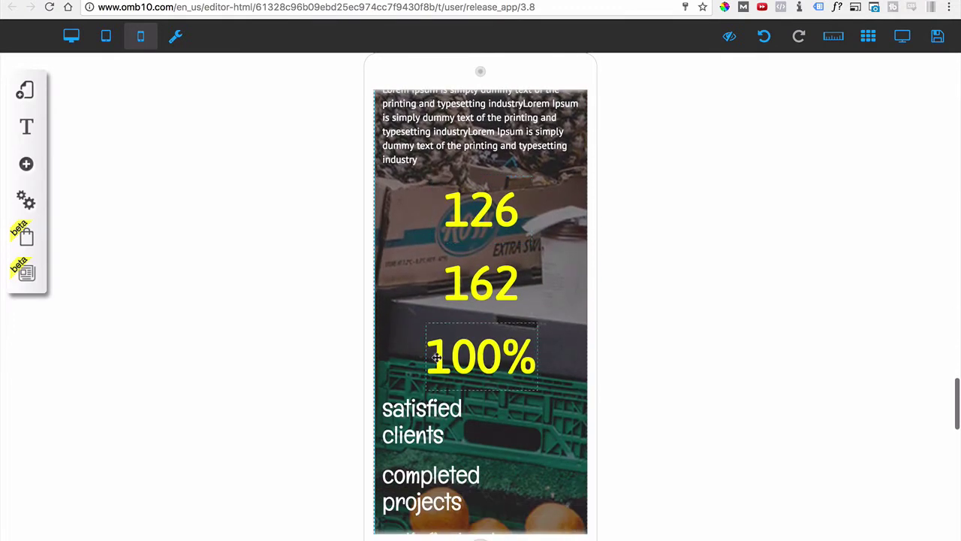
drag(429, 424, 486, 250)
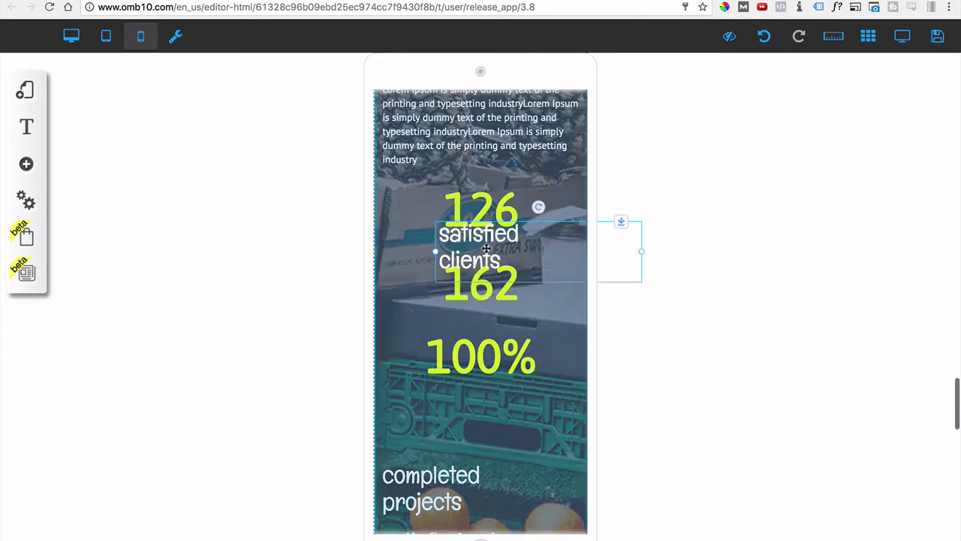
click(511, 307)
drag(512, 367, 512, 430)
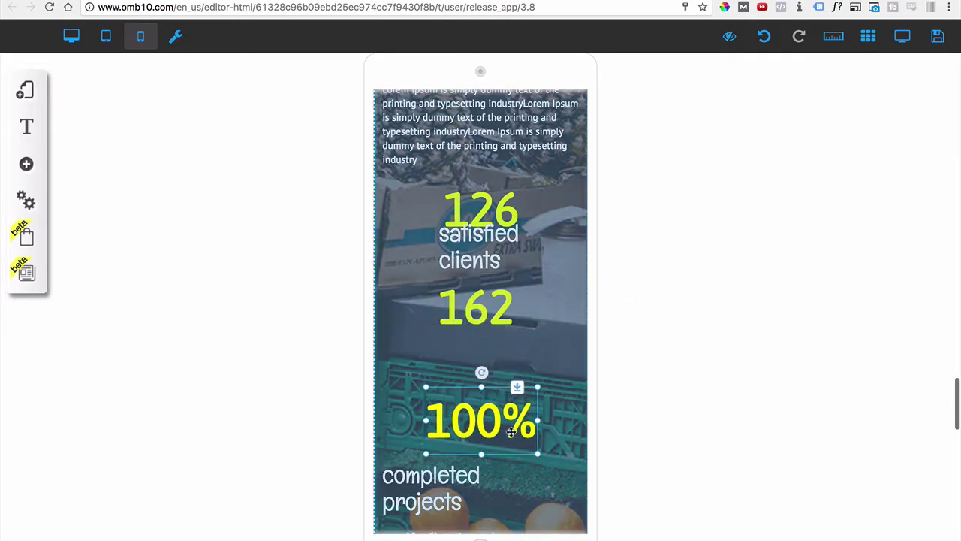
drag(443, 518, 512, 382)
drag(518, 425, 519, 448)
scroll(518, 443, down, 5)
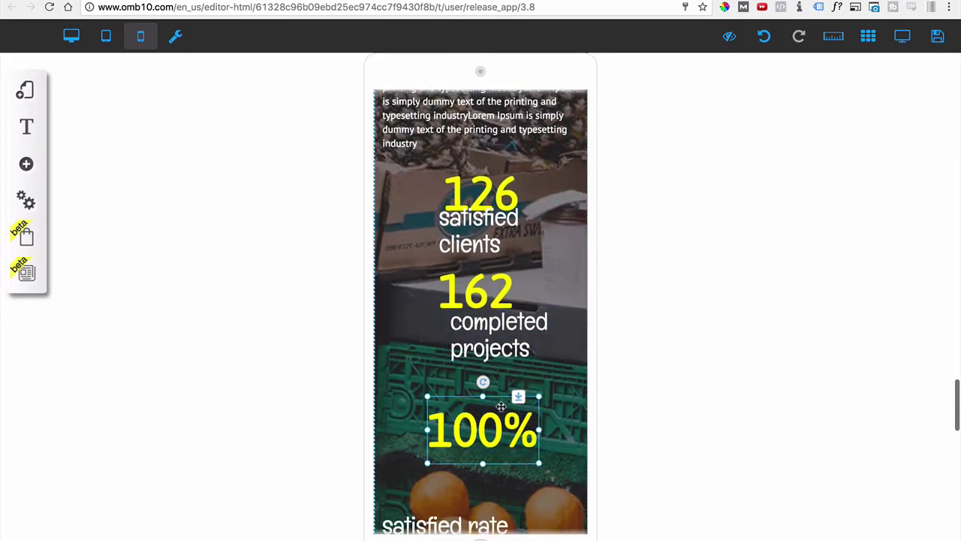
- Place "satisfied rate" under the 100% counter and line up the 126 counter and "completed projects" label with the 162 counter
drag(486, 396, 529, 332)
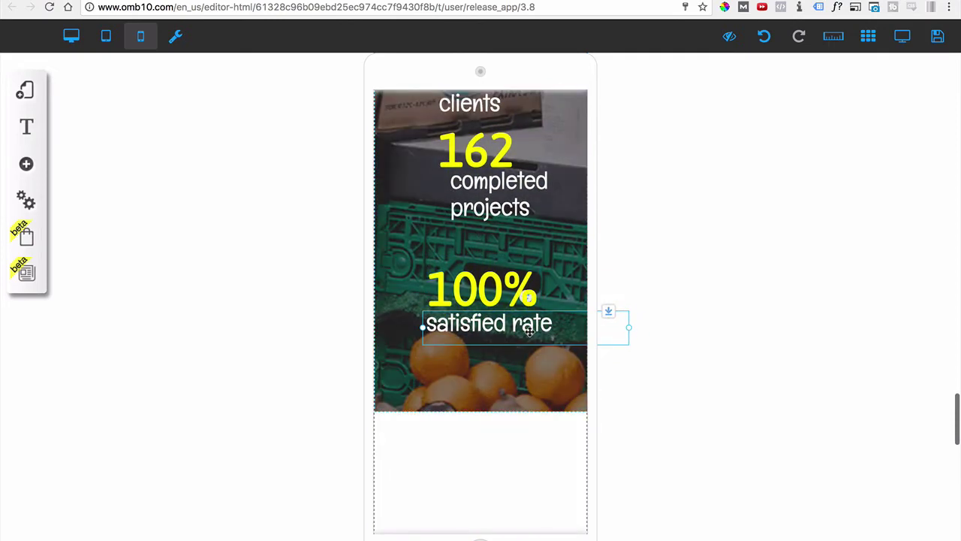
click(520, 297)
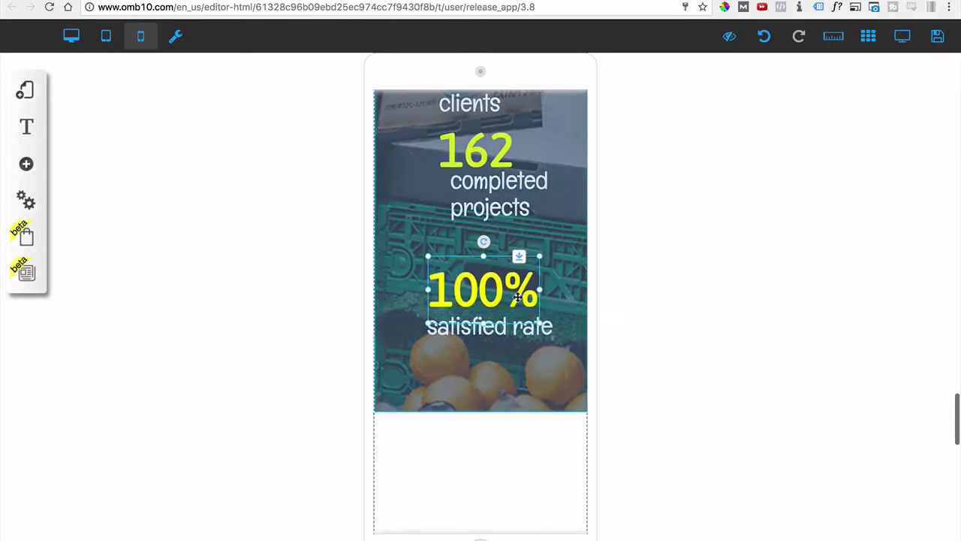
drag(500, 194, 477, 161)
scroll(488, 239, up, 4)
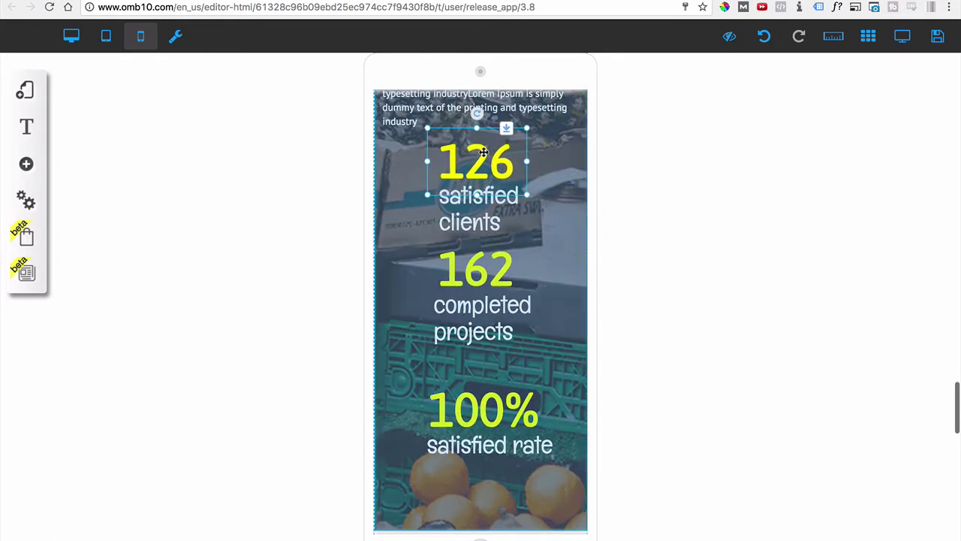
scroll(520, 250, down, 2)
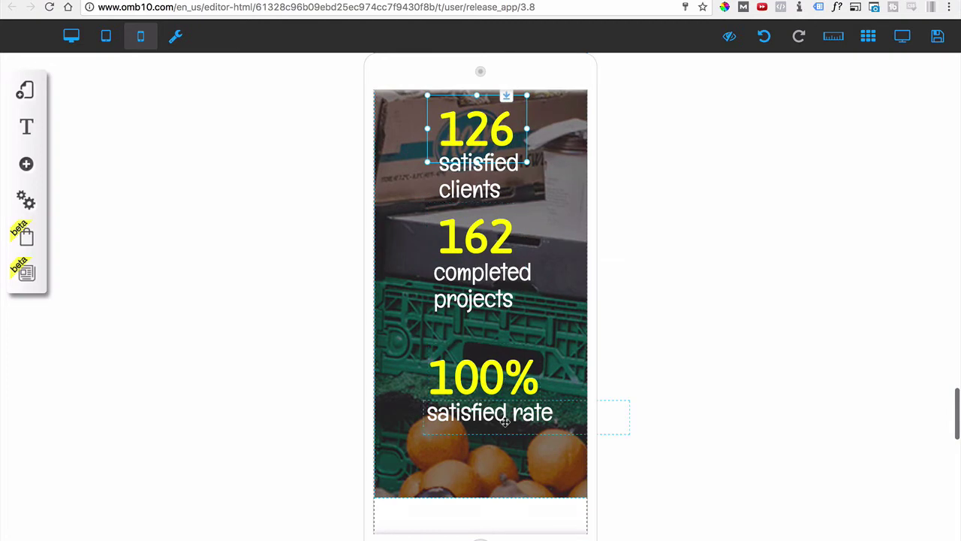
- Pull the red footer up against the counters banner and hide both menu buttons inside the footer
scroll(505, 424, down, 8)
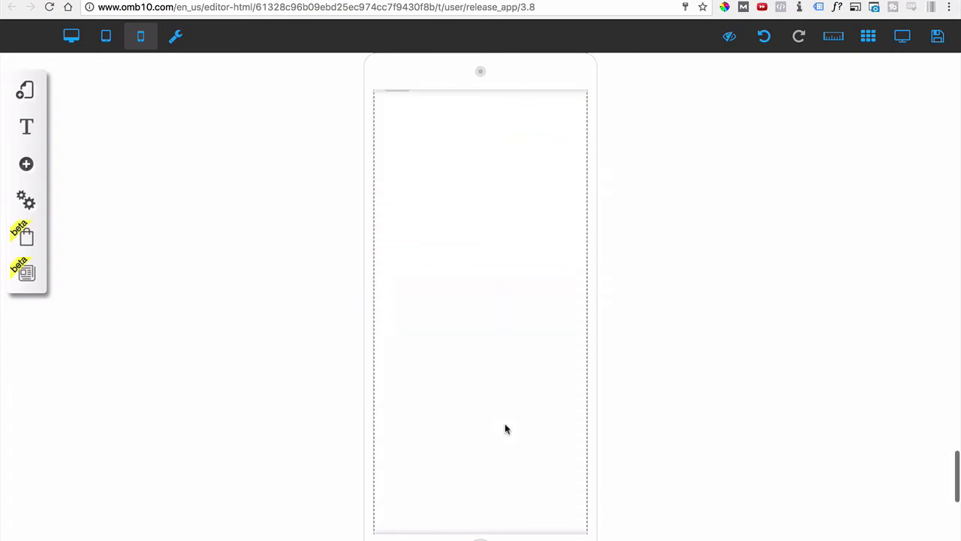
scroll(505, 429, down, 4)
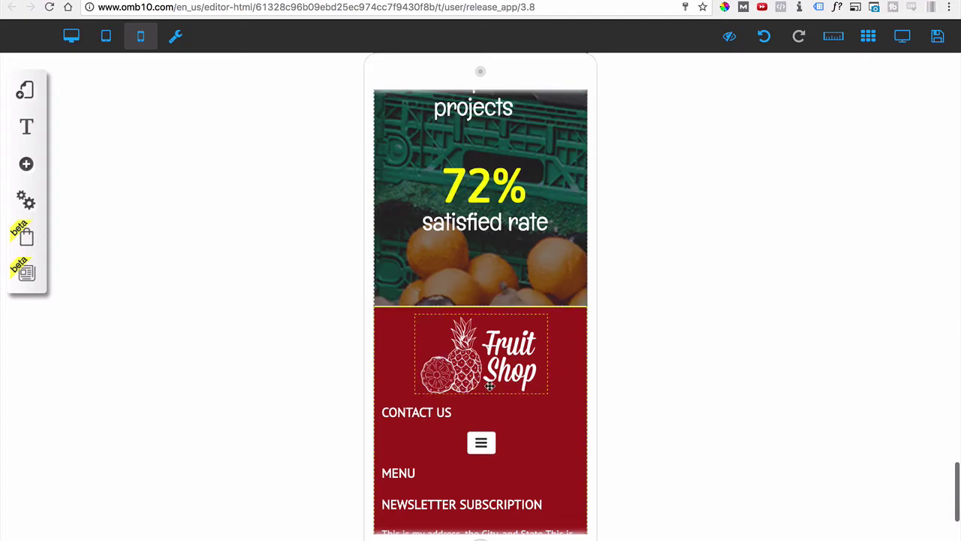
scroll(489, 386, down, 3)
drag(449, 273, 550, 249)
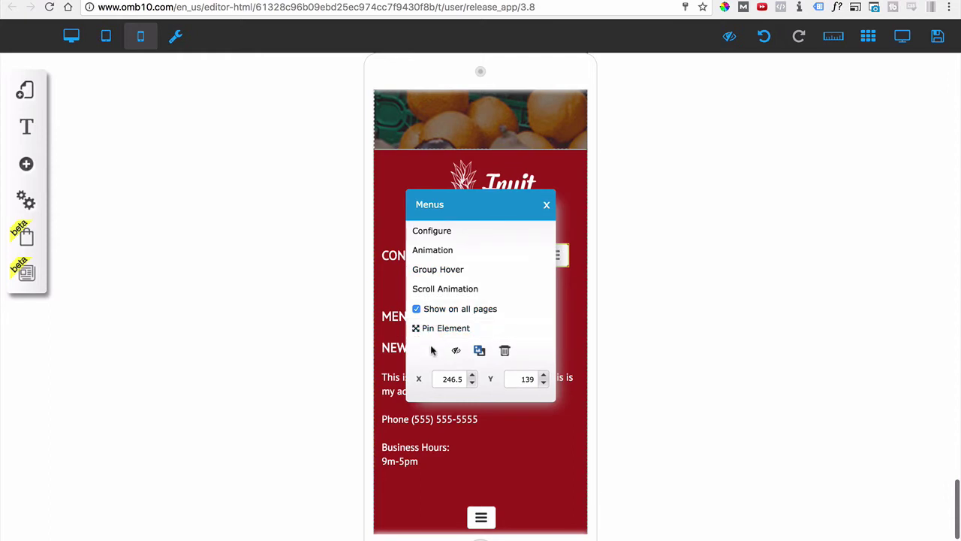
click(450, 358)
click(489, 523)
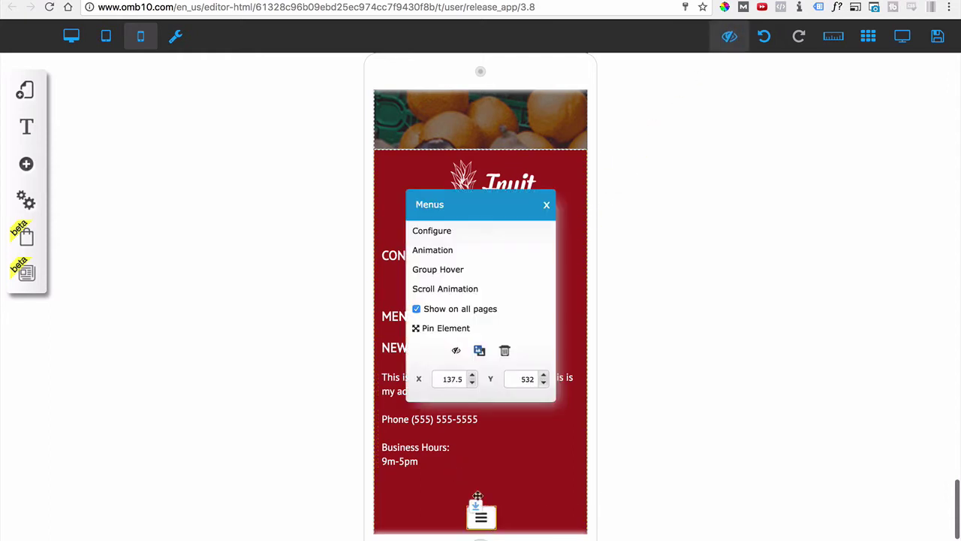
click(453, 350)
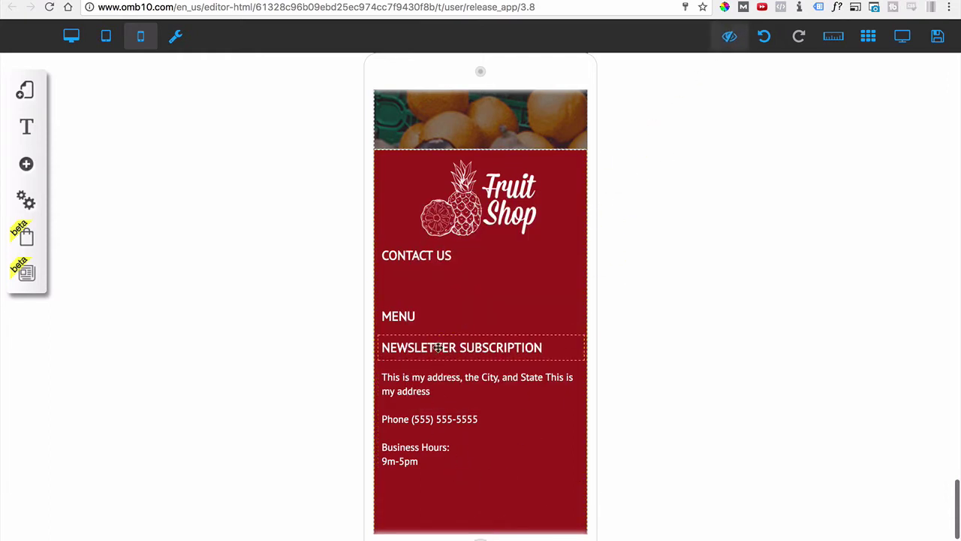
- Move the footer's address text and email form down, and place the NEWSLETTER SUBSCRIPTION and MENU headings below the address text
mouse_move(420, 256)
mouse_down()
mouse_move(425, 293)
mouse_move(425, 258)
mouse_up()
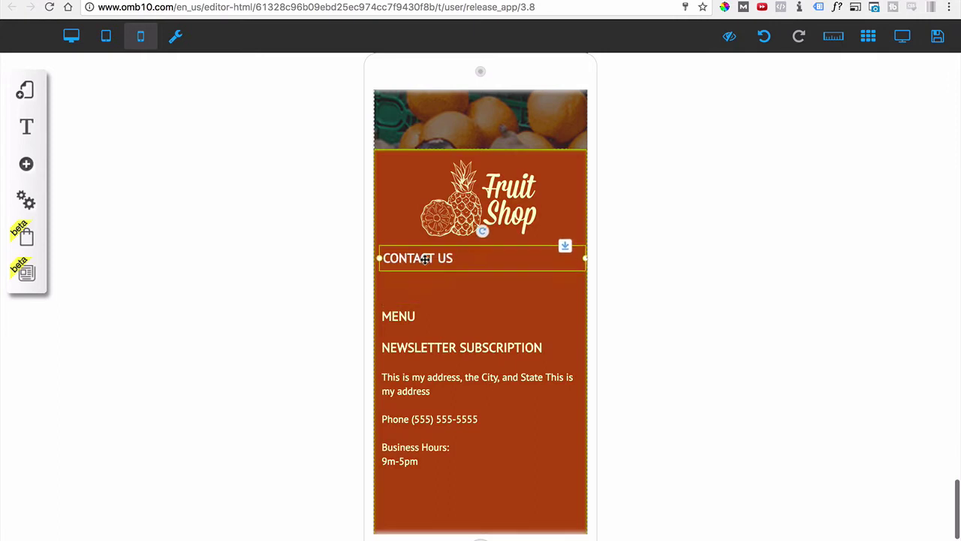
drag(423, 433, 450, 448)
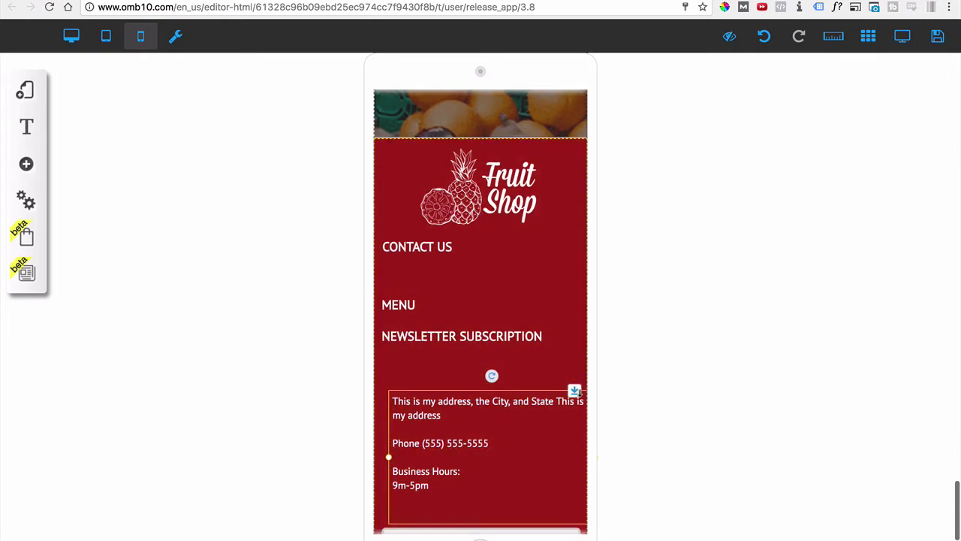
scroll(488, 338, down, 4)
drag(568, 412, 547, 449)
drag(426, 195, 422, 394)
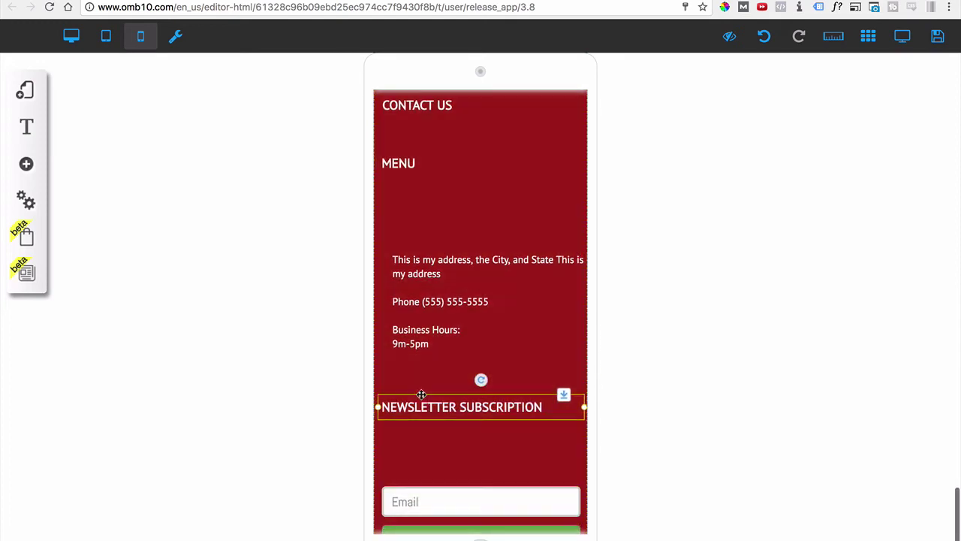
drag(403, 170, 404, 444)
- Place the address text under the footer's CONTACT US heading, and pull NEWSLETTER SUBSCRIPTION, MENU and the email form up beneath it
drag(412, 319, 400, 181)
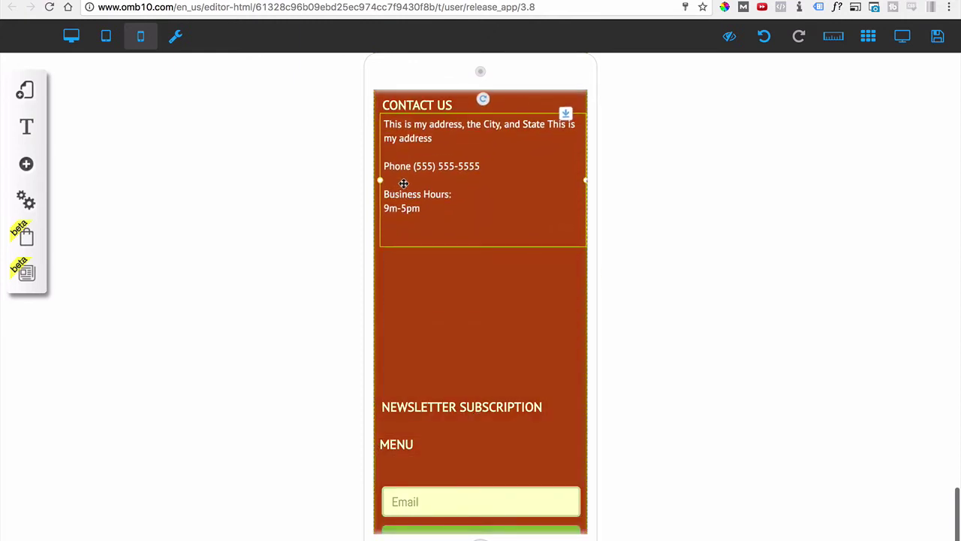
drag(496, 421, 491, 273)
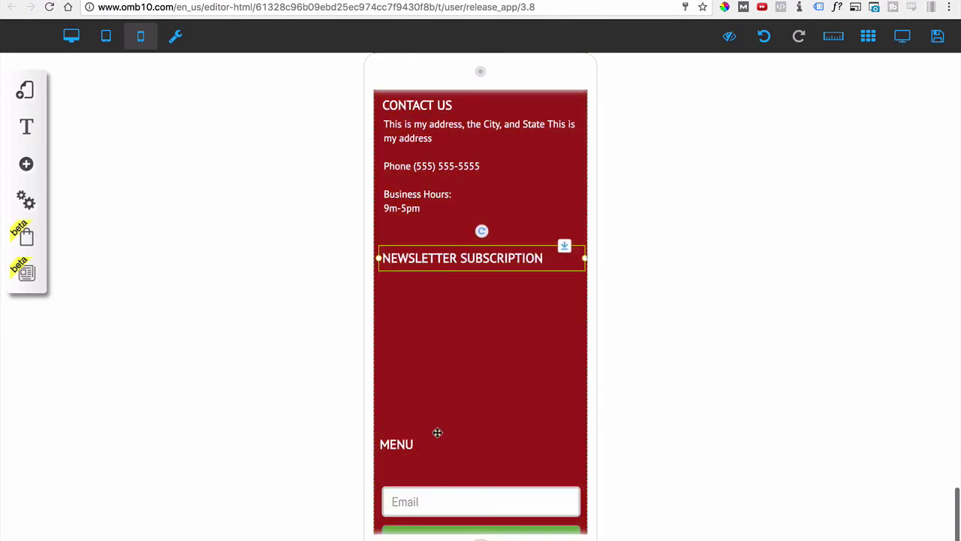
drag(424, 445, 423, 347)
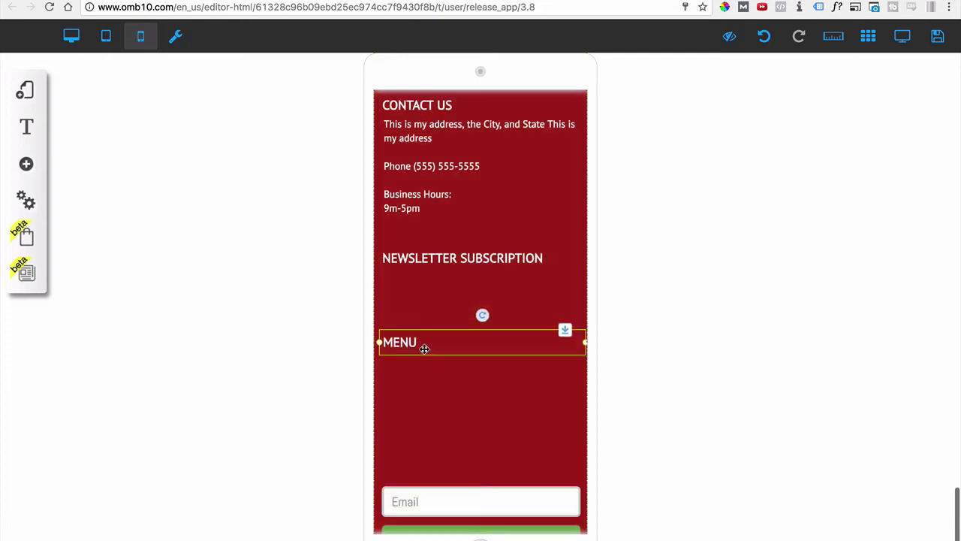
drag(561, 487, 561, 359)
- Pull the large CONTACT US heading and its form up closer to the red text section above
scroll(507, 403, down, 3)
scroll(442, 422, up, 6)
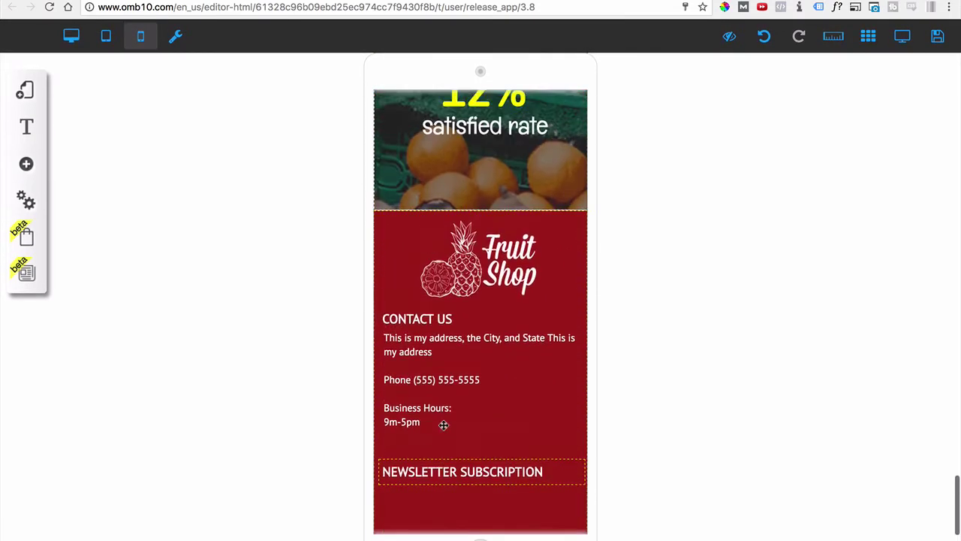
scroll(575, 397, up, 10)
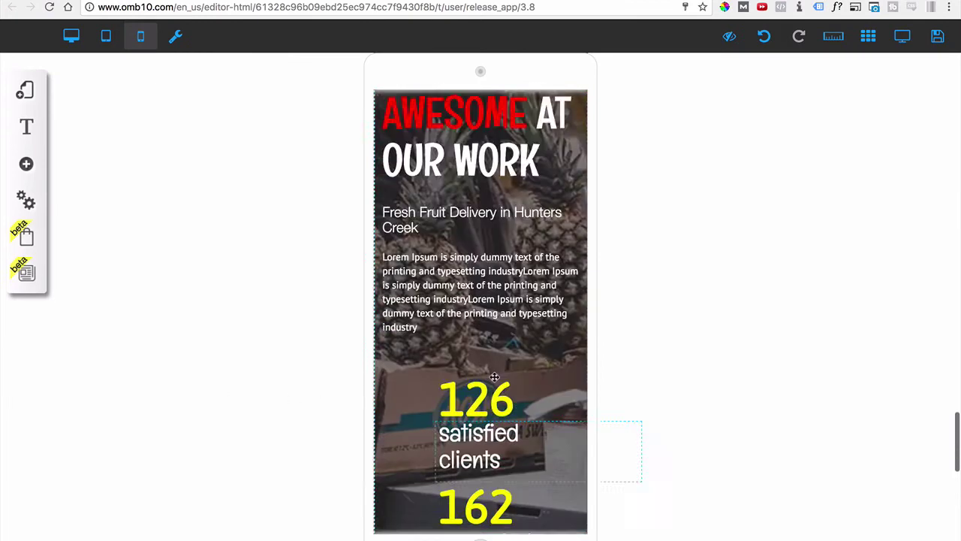
scroll(468, 382, up, 3)
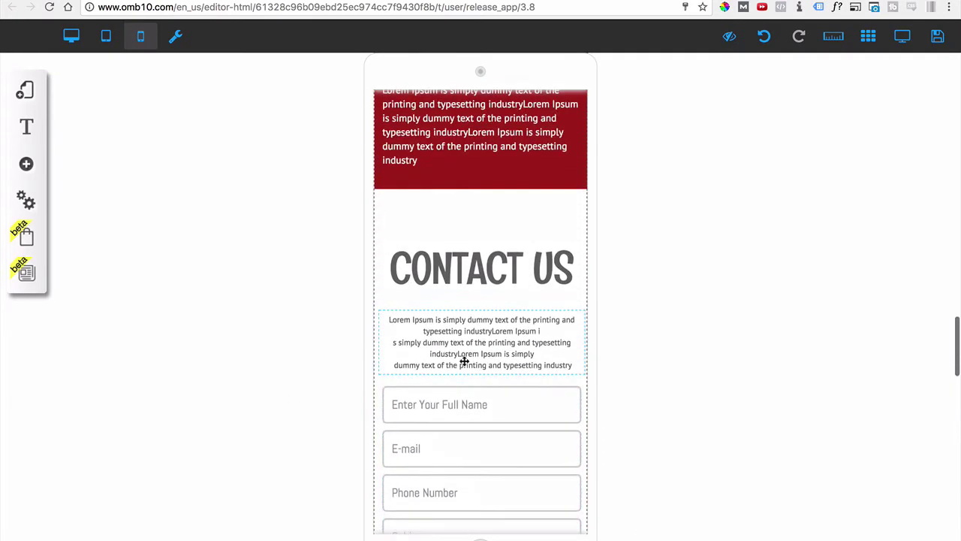
drag(564, 249, 564, 213)
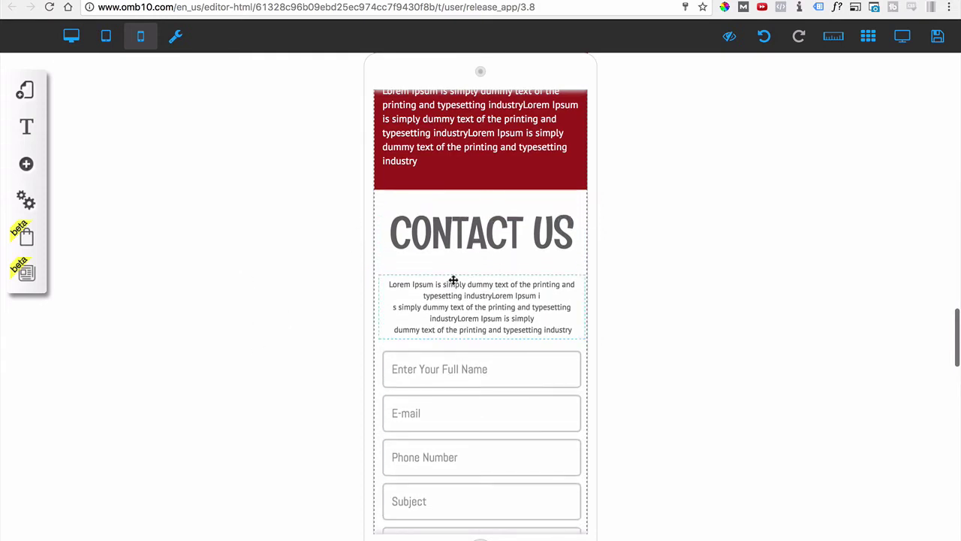
scroll(455, 308, down, 4)
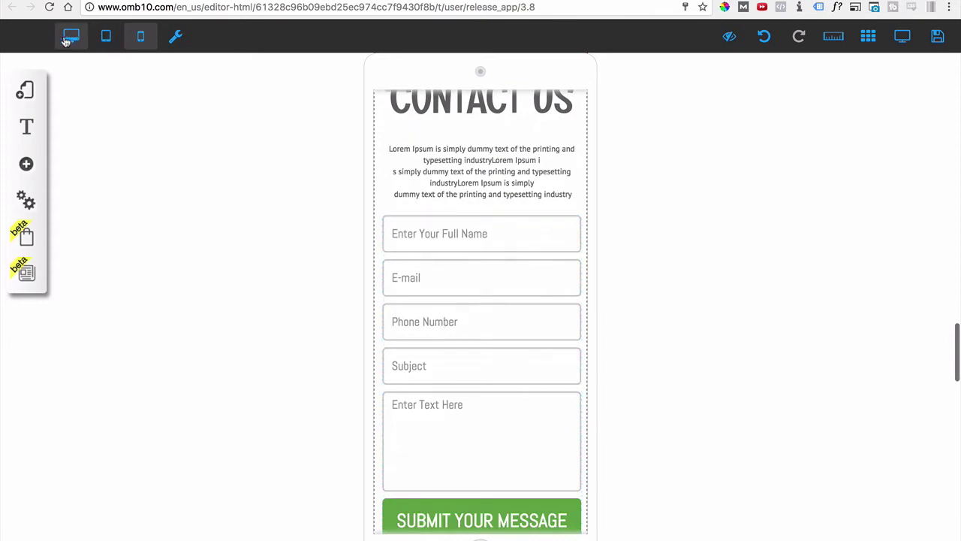
- Switch to the tablet view and move the Fruit Shop logo to the left side of the red header
click(99, 39)
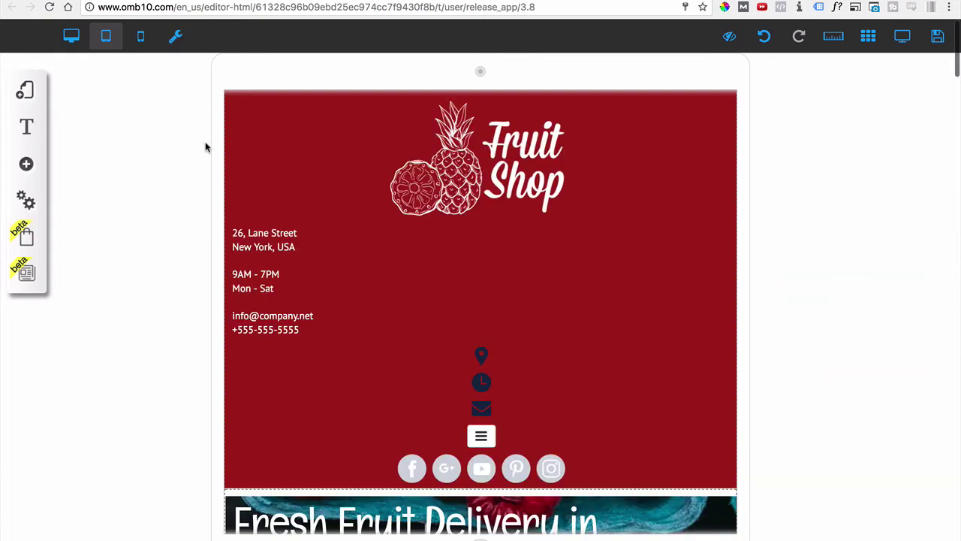
drag(502, 184, 418, 167)
- Stack the address, opening hours and contact texts on the header's right side, with the pin, clock and envelope icons beside them
click(260, 249)
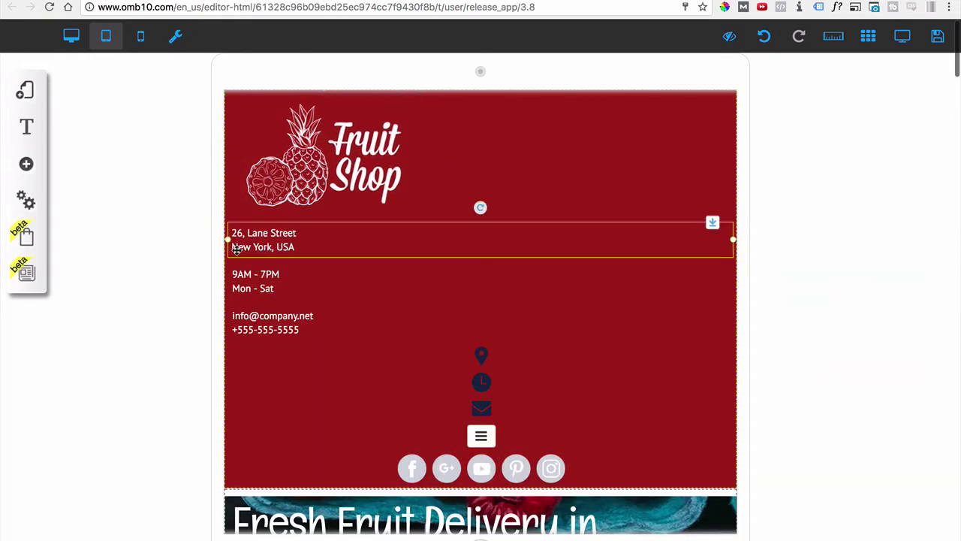
drag(232, 241, 548, 148)
drag(483, 357, 516, 142)
drag(265, 281, 579, 177)
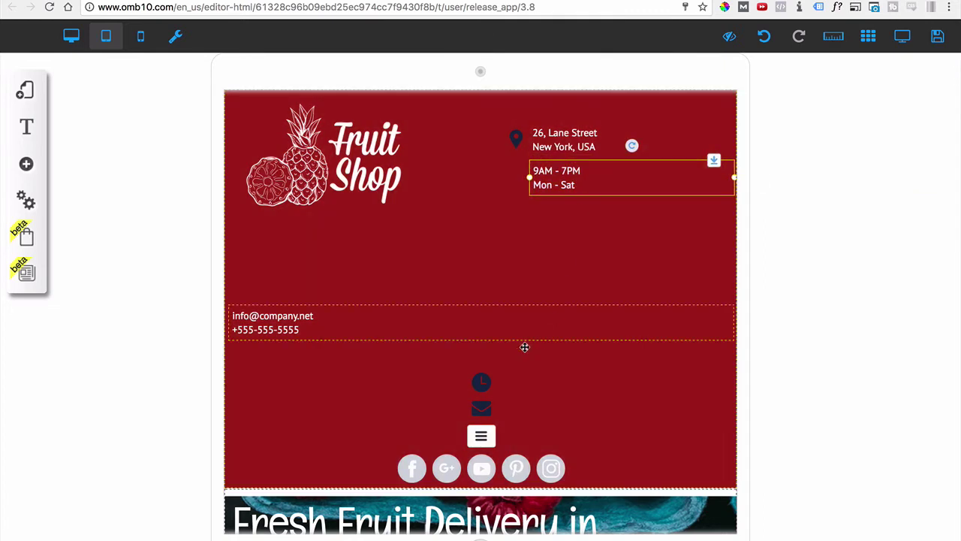
click(487, 375)
drag(487, 375, 518, 179)
drag(276, 315, 548, 214)
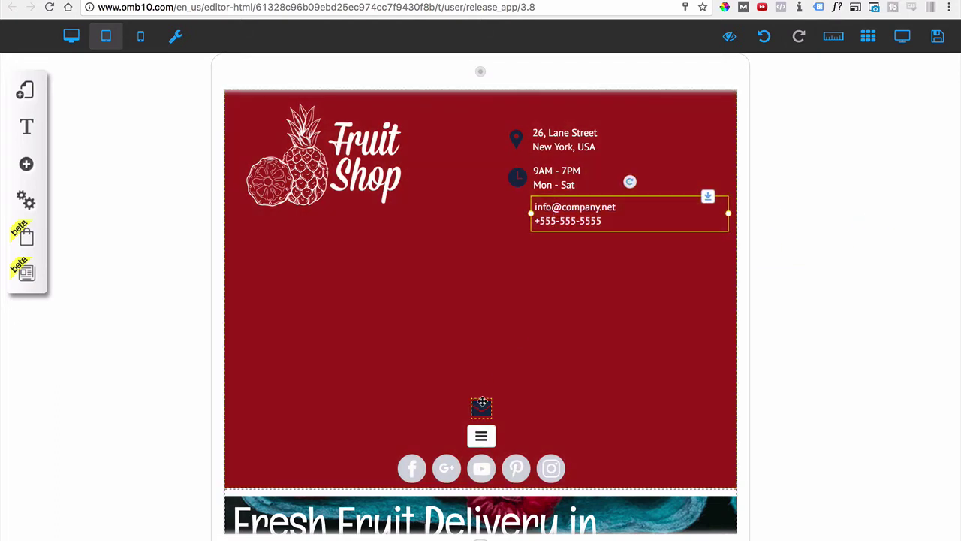
drag(482, 403, 518, 216)
- Place the menu button in the header's upper-right corner and the social icons under the logo, shortening the header to just below them
drag(481, 436, 710, 124)
drag(551, 468, 449, 283)
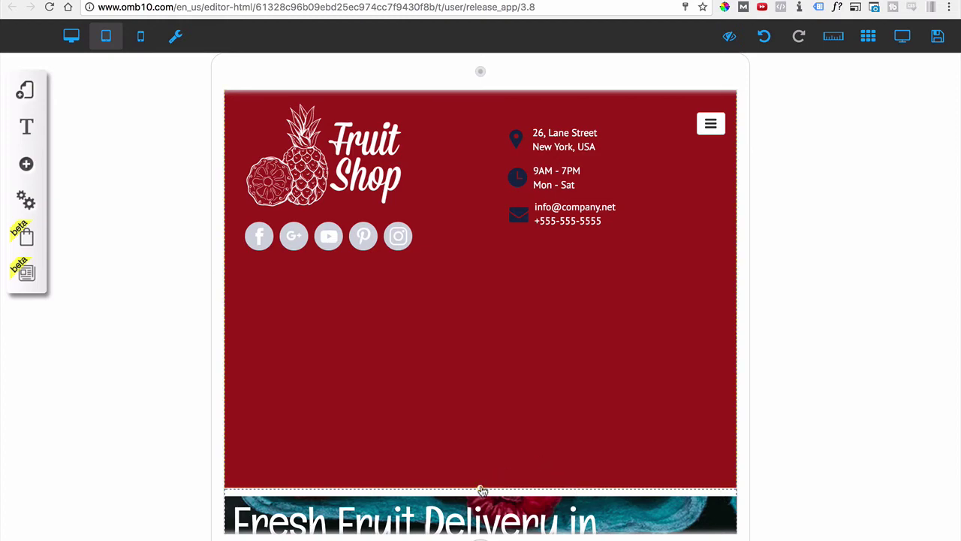
drag(482, 491, 489, 270)
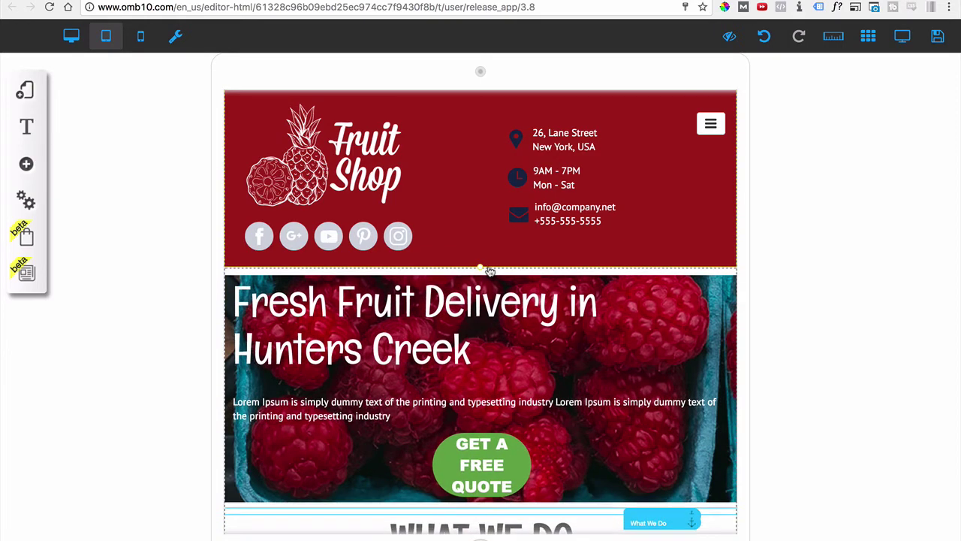
mouse_move(400, 240)
mouse_down()
mouse_move(642, 244)
mouse_move(657, 253)
mouse_move(400, 244)
mouse_up()
- Widen the GET A FREE QUOTE button so its label fits on one line, and make it flatter, centred below the banner text
scroll(540, 366, down, 3)
click(532, 359)
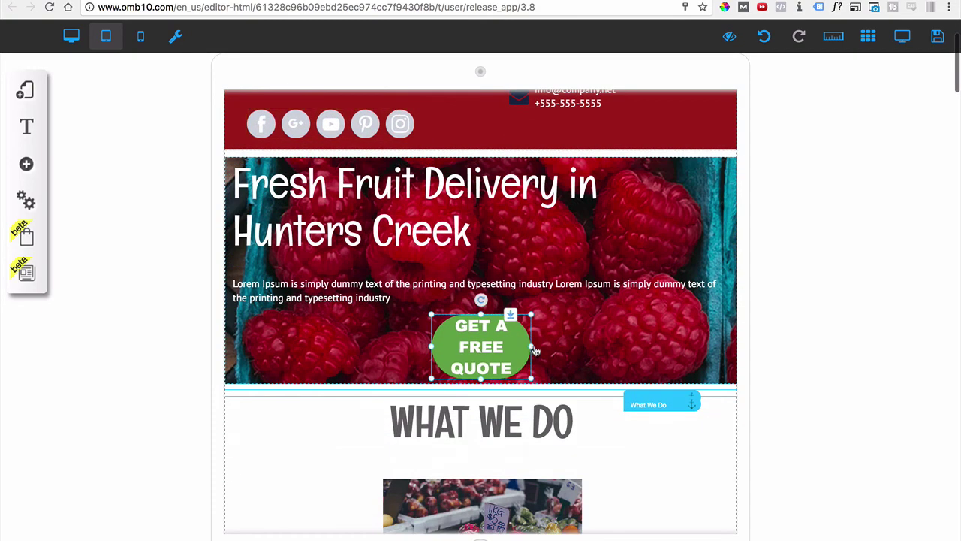
drag(531, 347, 730, 347)
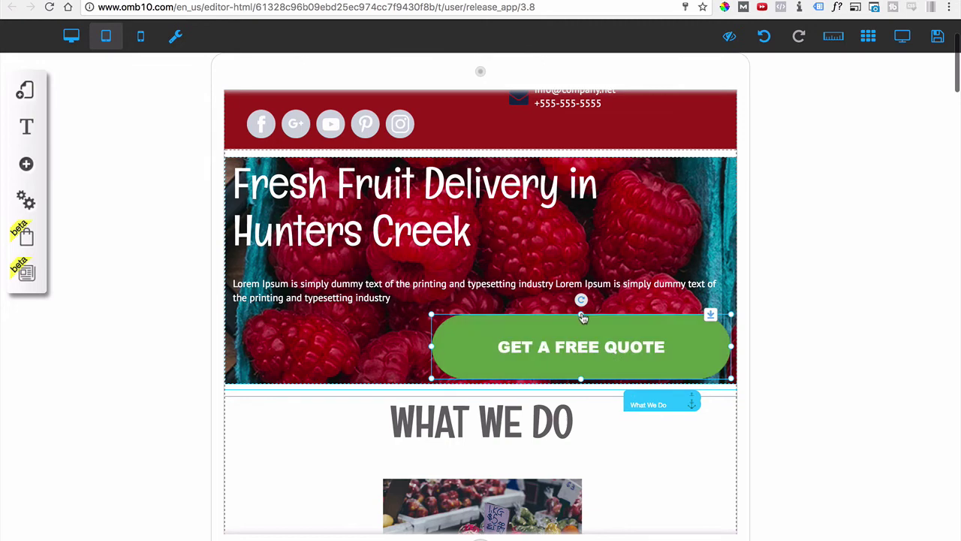
drag(583, 318, 350, 302)
- Shift the banner's description and heading slightly right, and lower the heading closer to the description
drag(236, 291, 251, 289)
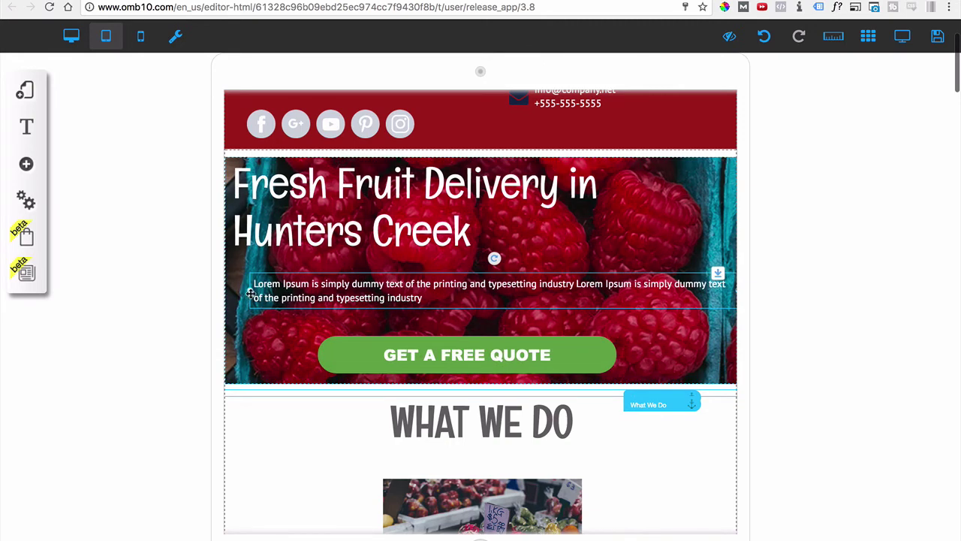
click(259, 224)
drag(226, 217, 301, 218)
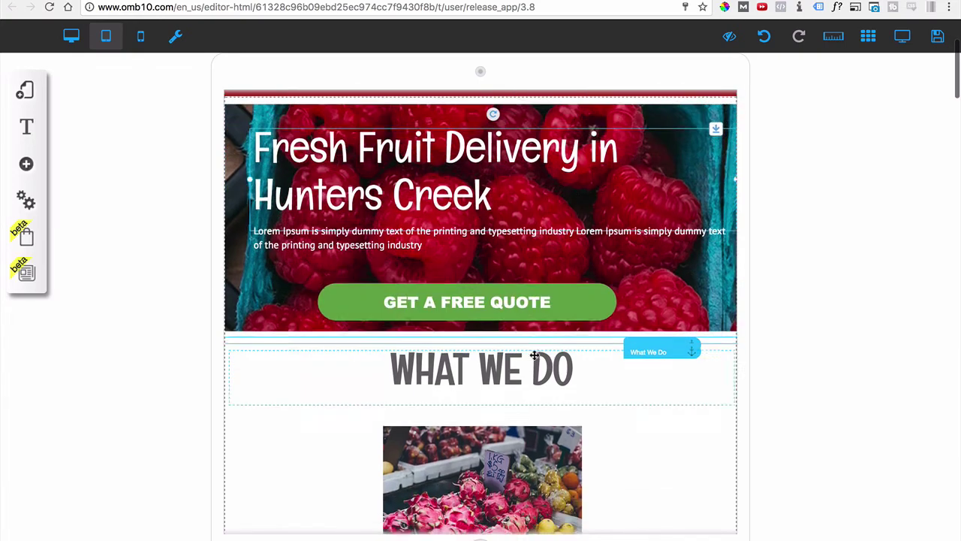
- Hide the What We Do anchor below the banner, and move the WHAT WE DO heading and its section content slightly lower
click(679, 359)
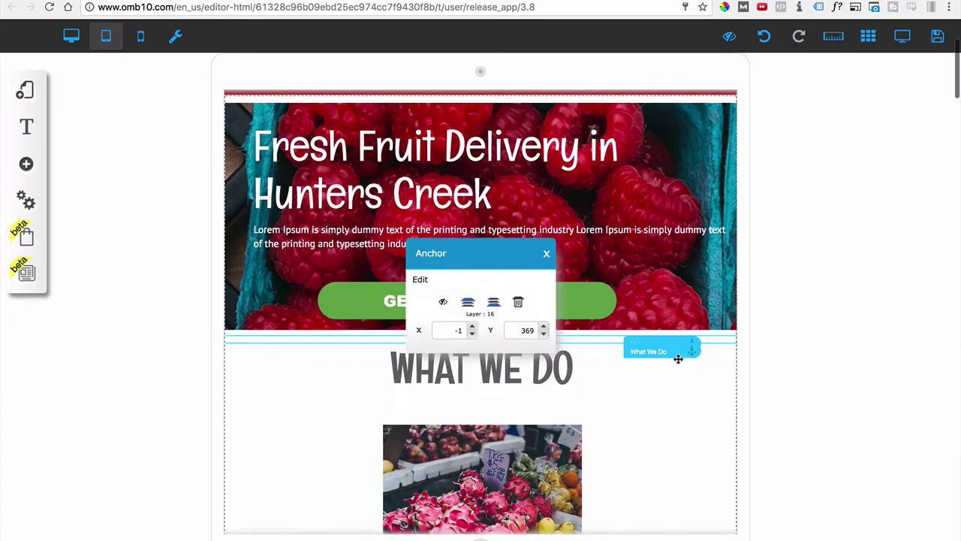
click(444, 303)
click(443, 303)
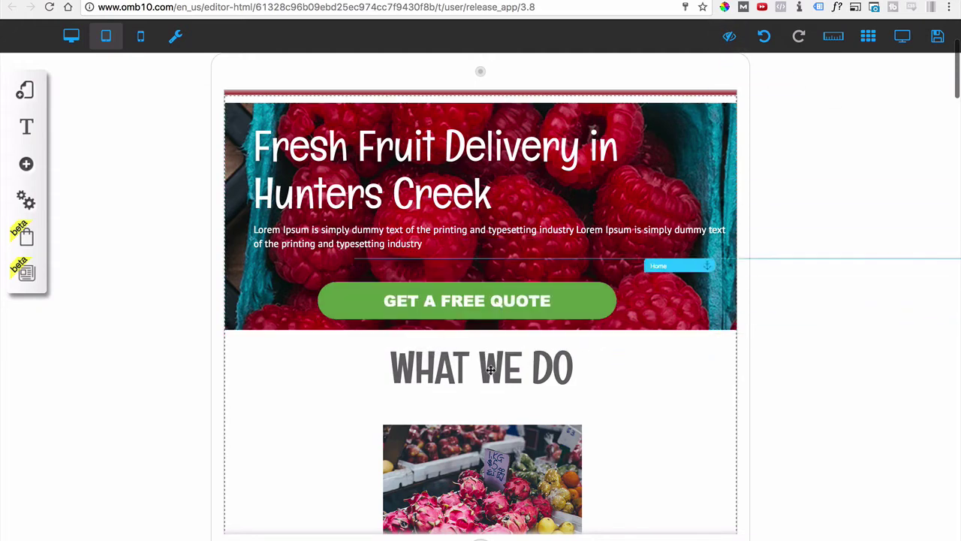
click(491, 368)
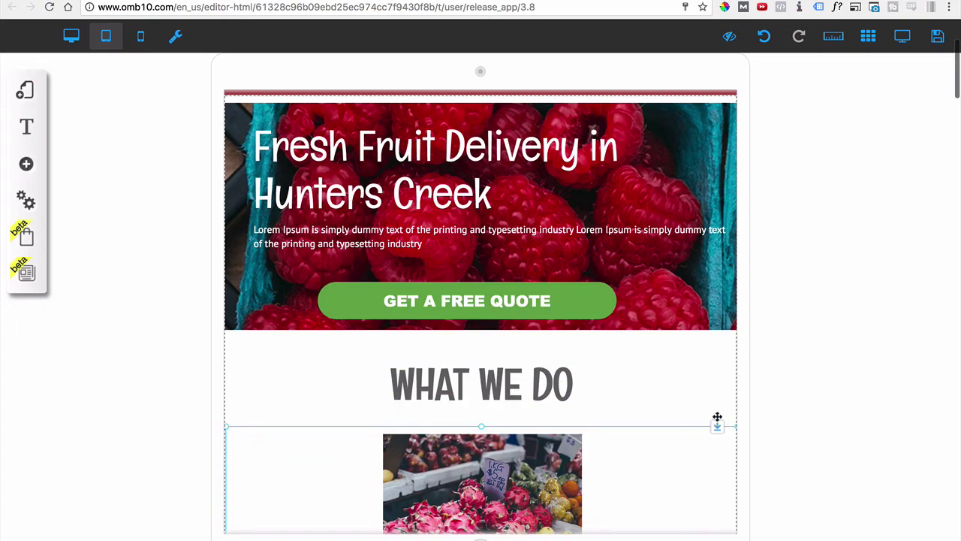
- Review the tablet layout of the services section, header and banner
scroll(641, 463, down, 10)
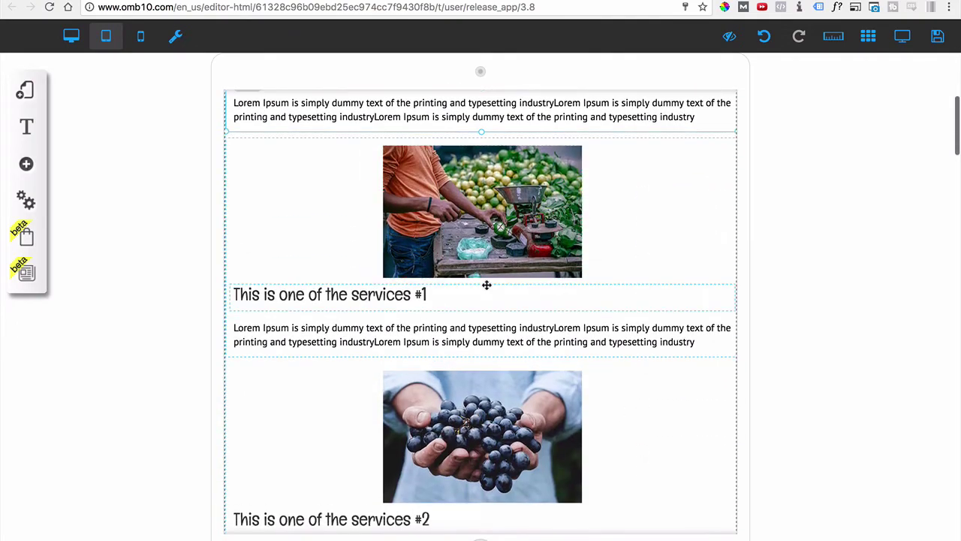
scroll(449, 312, up, 10)
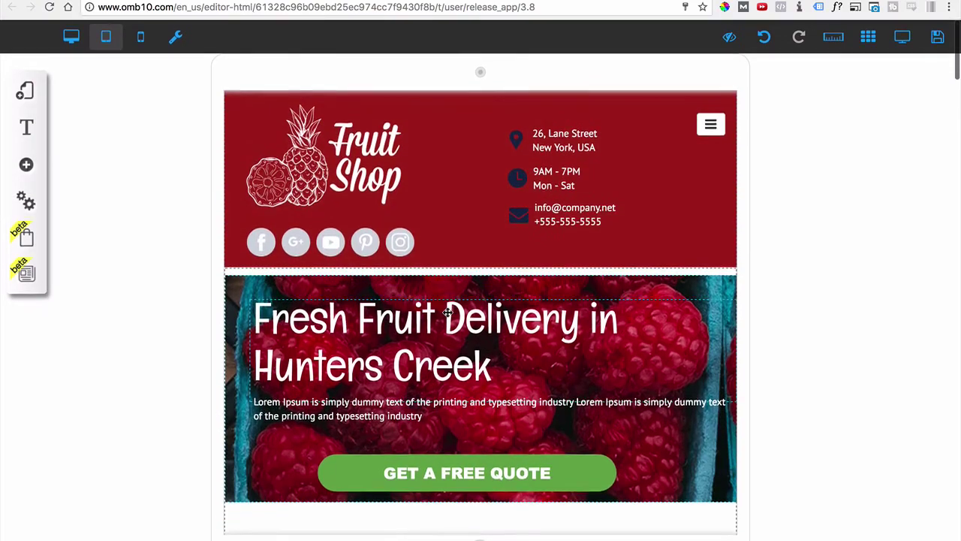
scroll(462, 346, down, 5)
scroll(461, 345, down, 6)
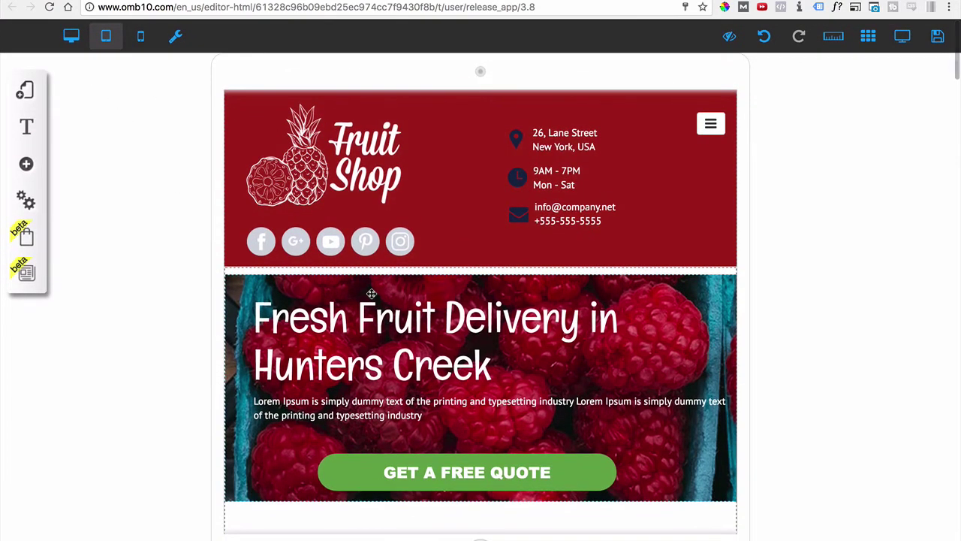
- Switch to the desktop view and move the Fruit Shop logo out of the header onto the raspberry banner
click(72, 39)
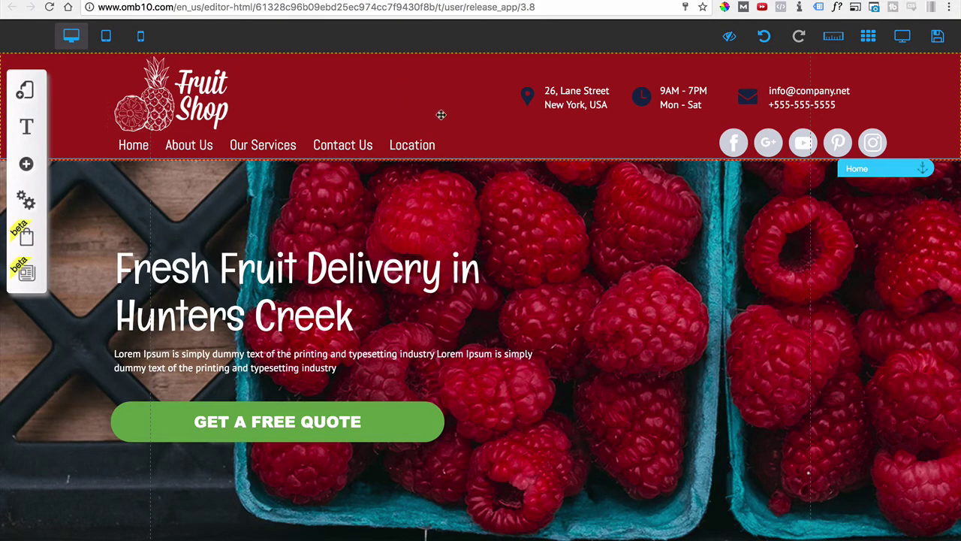
scroll(516, 317, down, 5)
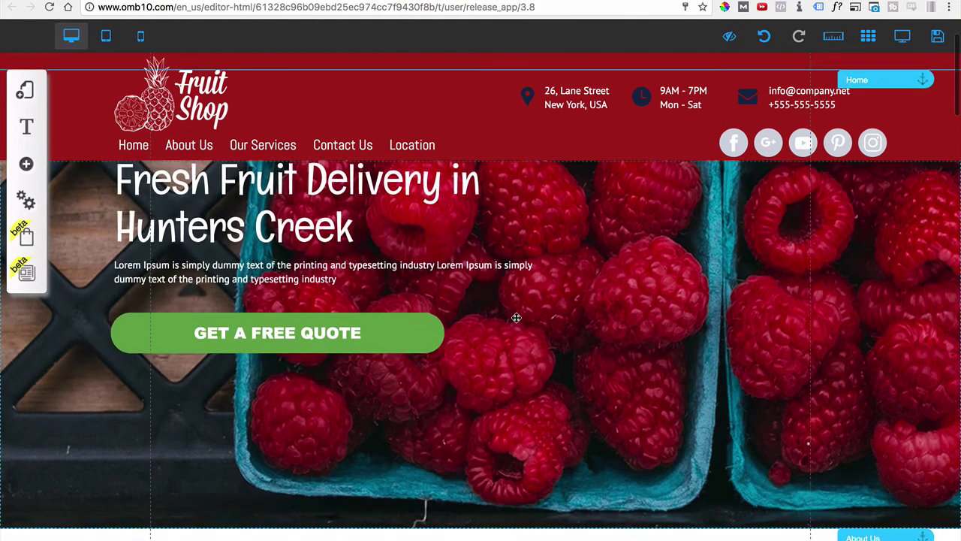
scroll(487, 288, up, 5)
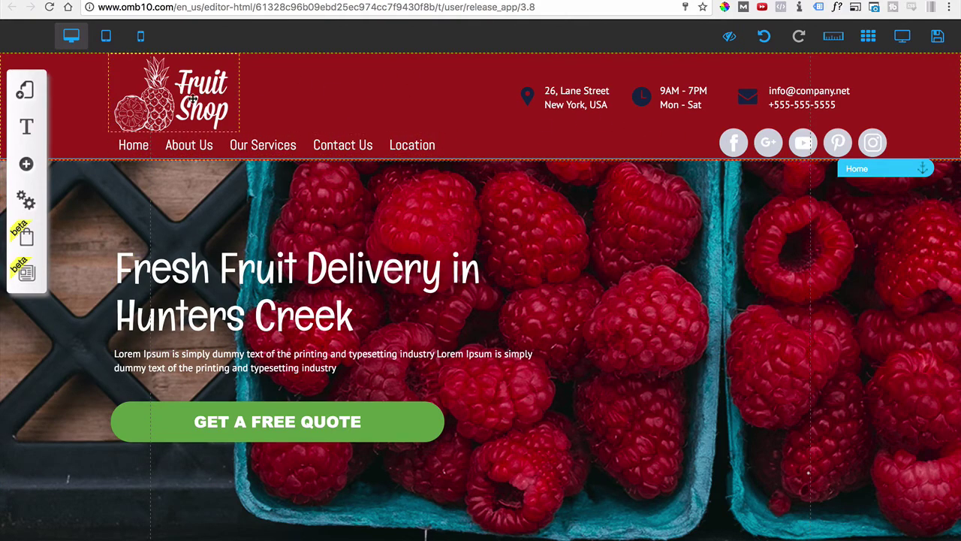
drag(160, 75, 651, 273)
click(446, 434)
click(612, 460)
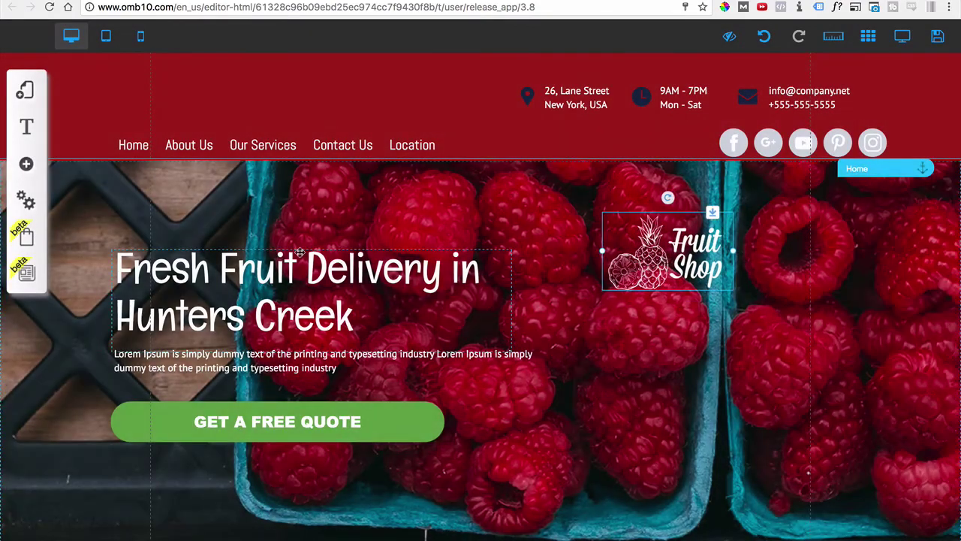
- In the tablet view, move the logo from outside the page back into the red header
click(107, 38)
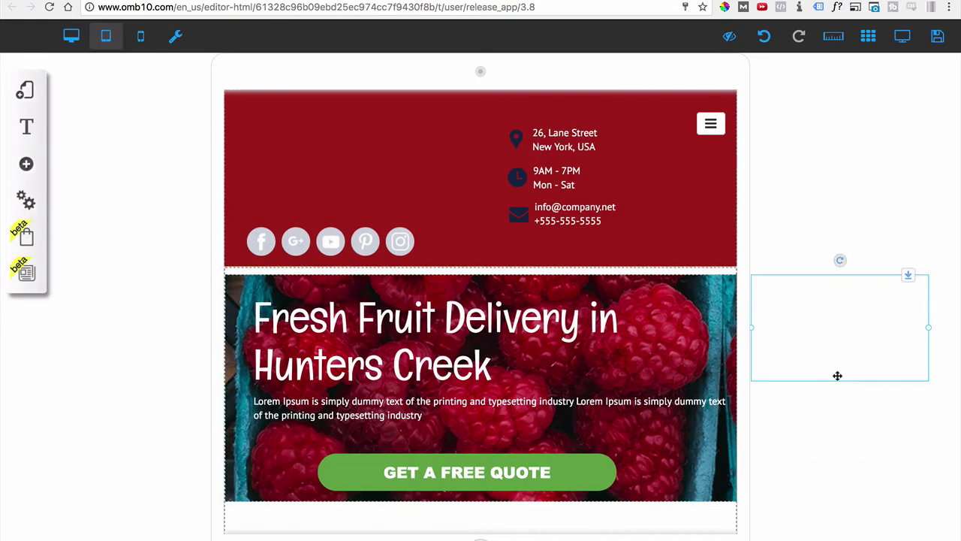
drag(837, 375, 607, 253)
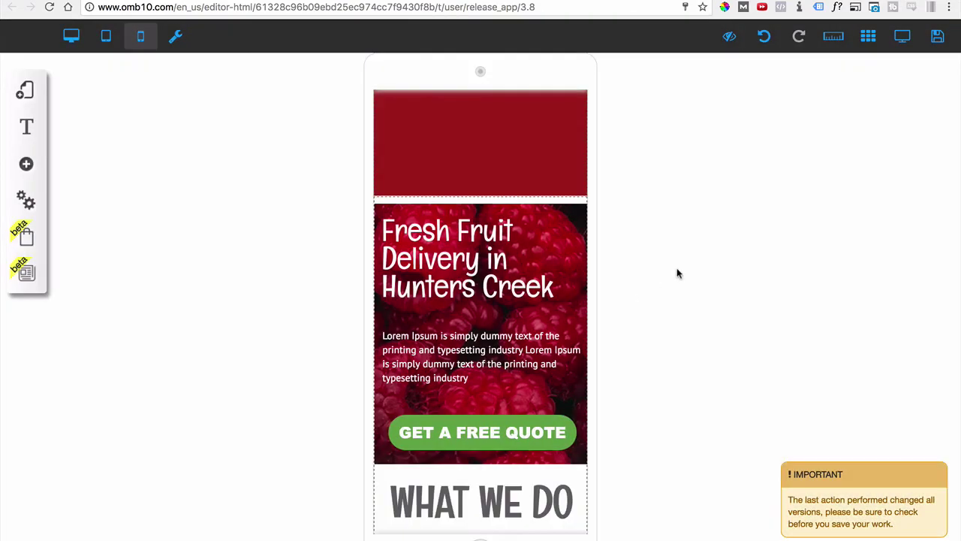
- In the desktop view, return the logo to the header's left side above the Home menu item
click(71, 35)
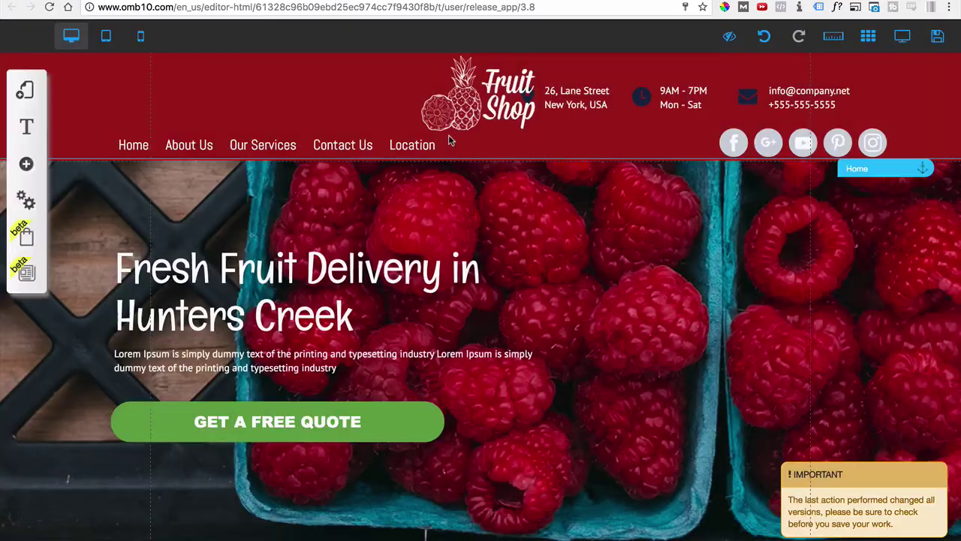
drag(391, 120, 153, 113)
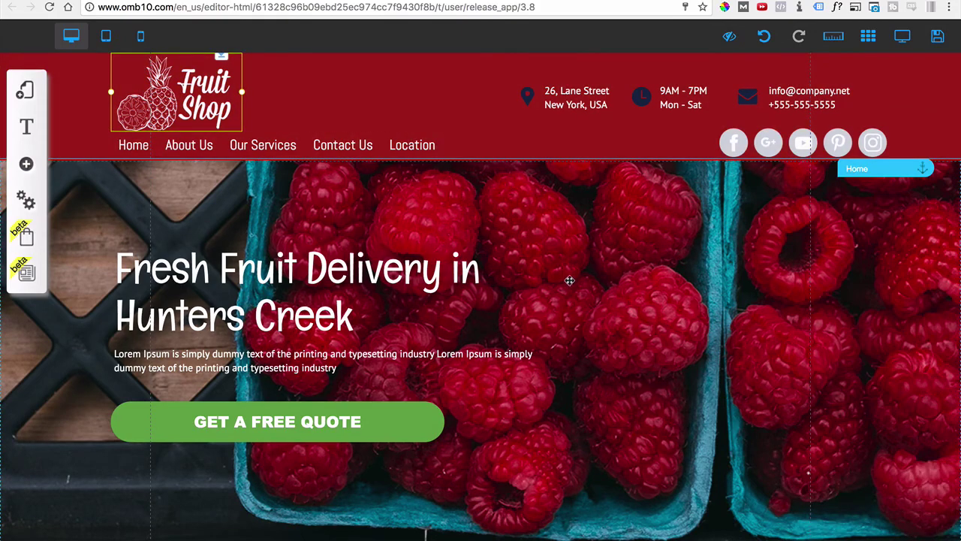
scroll(593, 319, down, 1)
scroll(609, 331, down, 5)
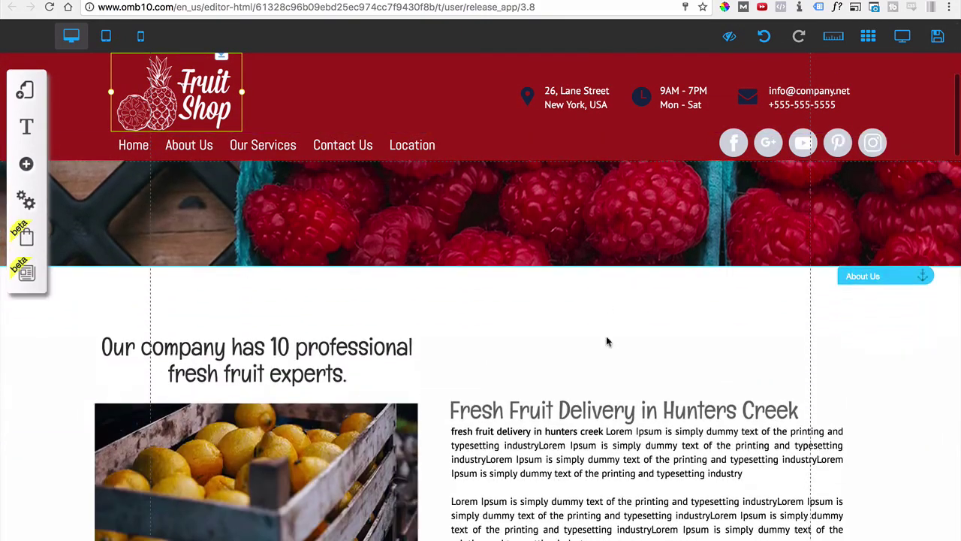
scroll(480, 294, up, 6)
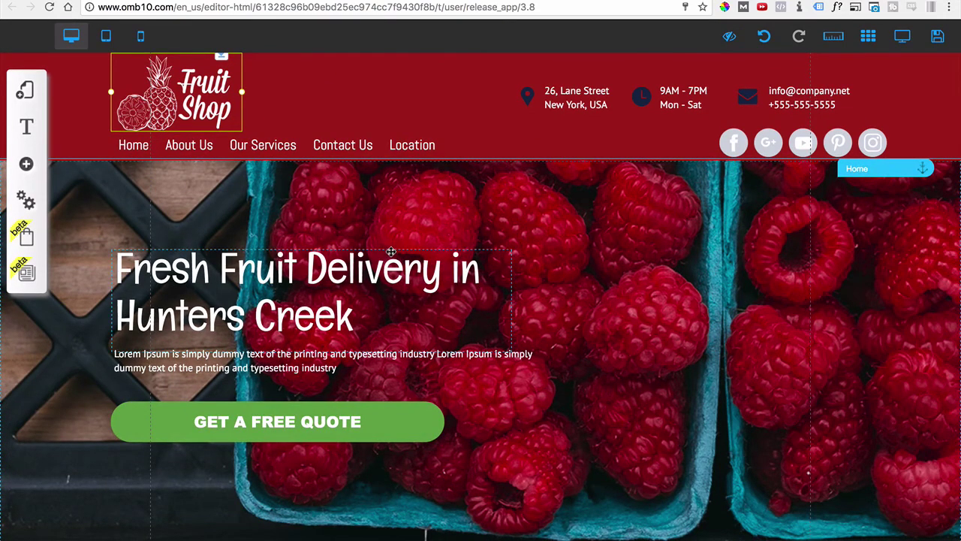
- In the tablet view, move the logo back to the header's left side above the social icons, and look at its image settings
click(103, 36)
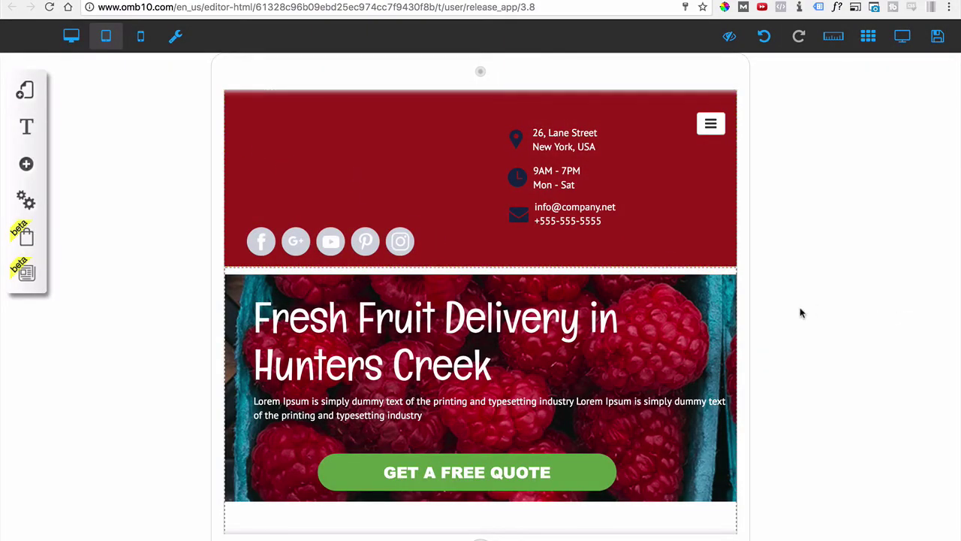
drag(798, 251, 300, 186)
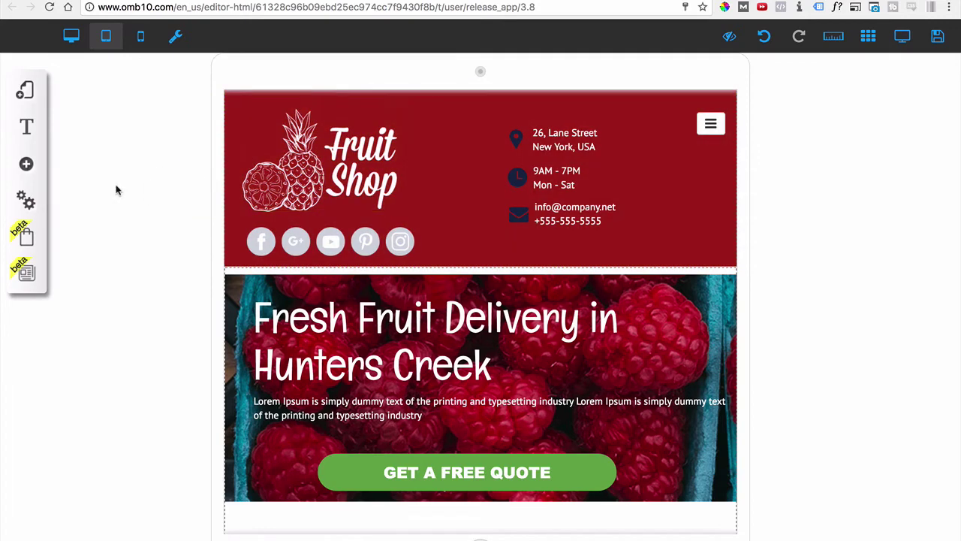
click(286, 173)
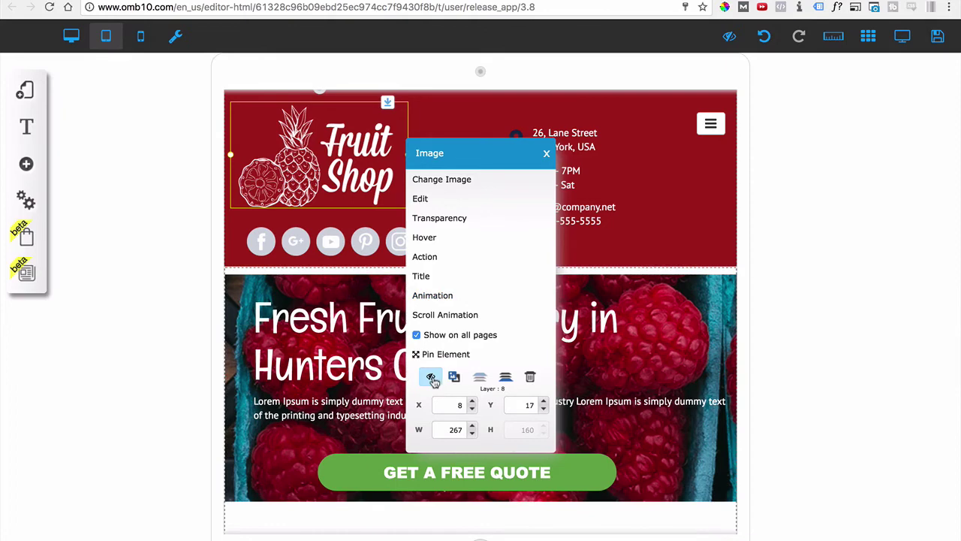
click(99, 326)
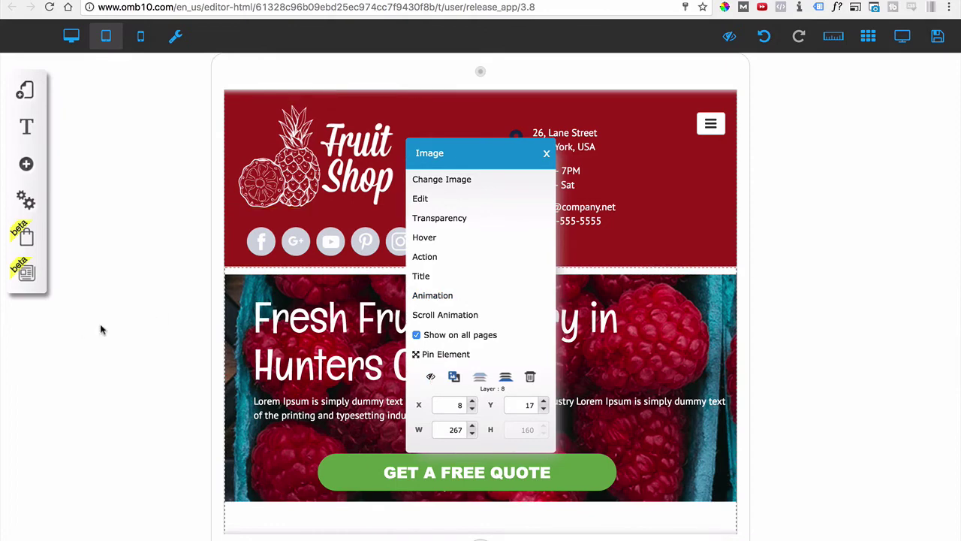
click(545, 154)
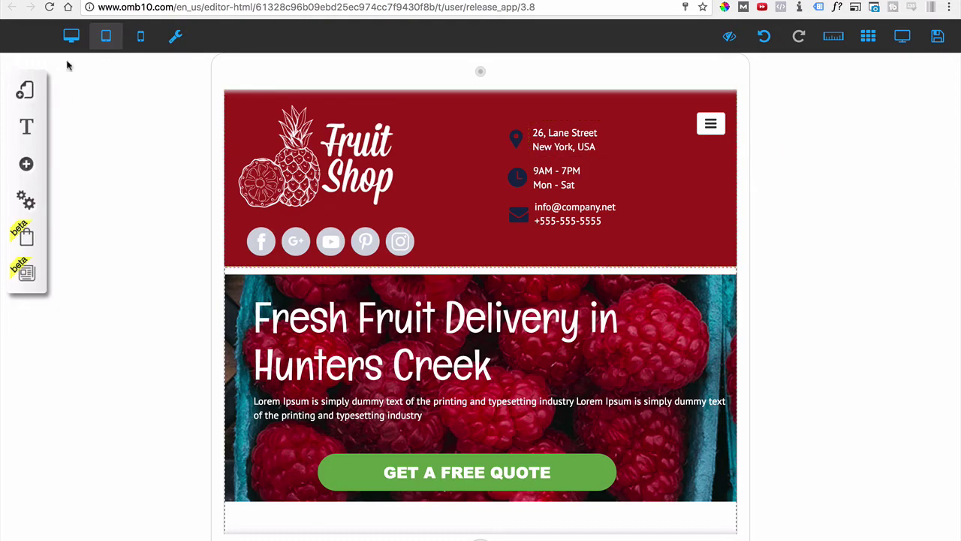
- In the desktop view, add a plain sunset image to the About Us section
click(71, 36)
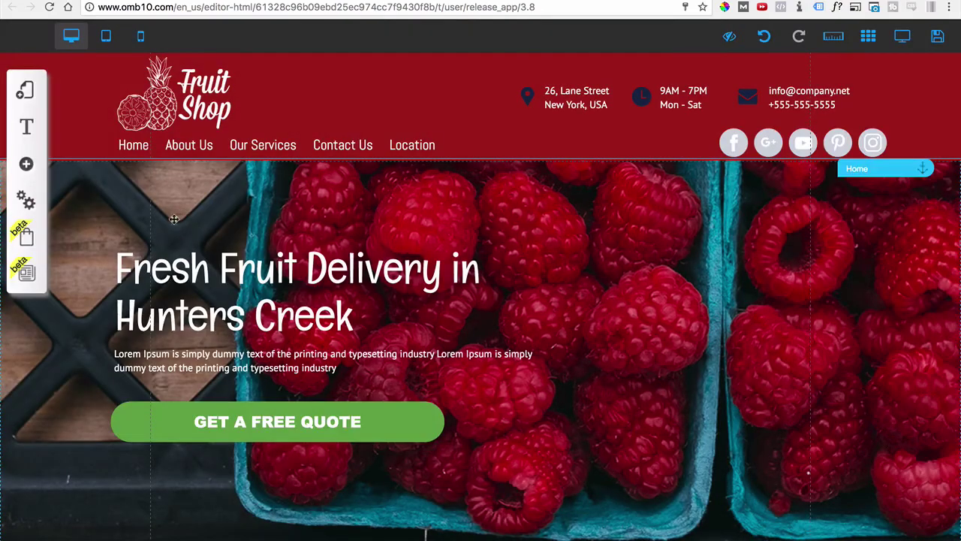
scroll(239, 275, down, 7)
scroll(239, 274, up, 4)
scroll(239, 274, down, 3)
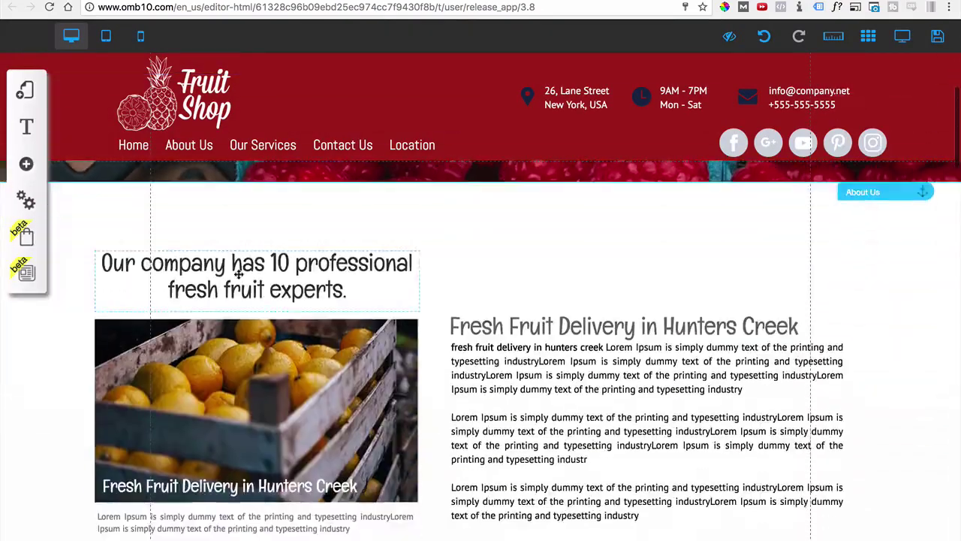
scroll(239, 274, down, 2)
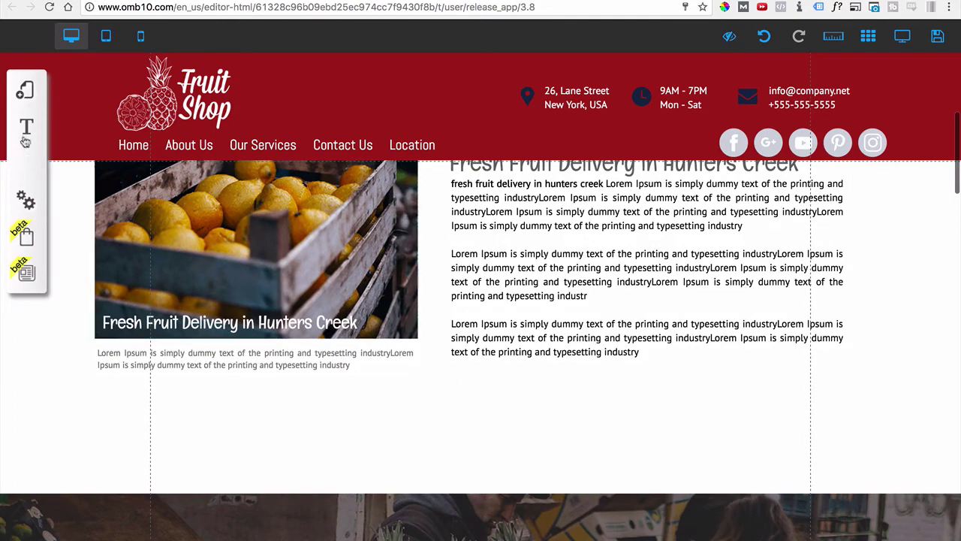
click(26, 163)
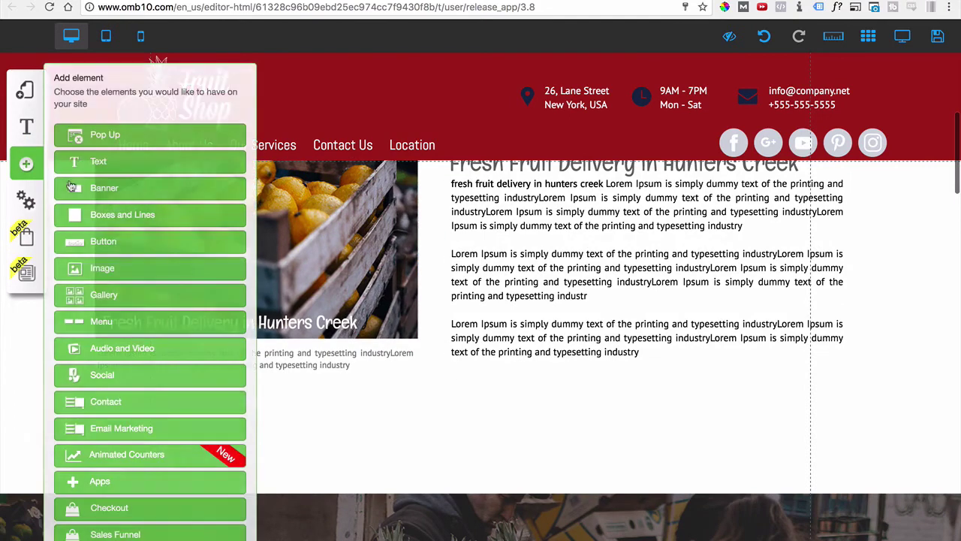
click(103, 271)
drag(113, 196, 489, 296)
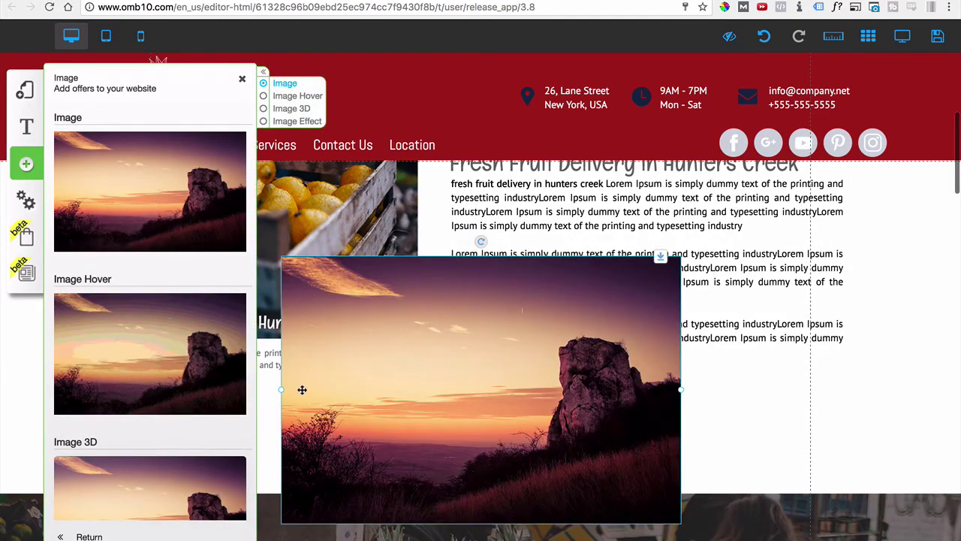
- Shrink the sunset image and place it directly below the Fresh Fruit Delivery text, aligned with the text's left edge
drag(283, 393, 511, 329)
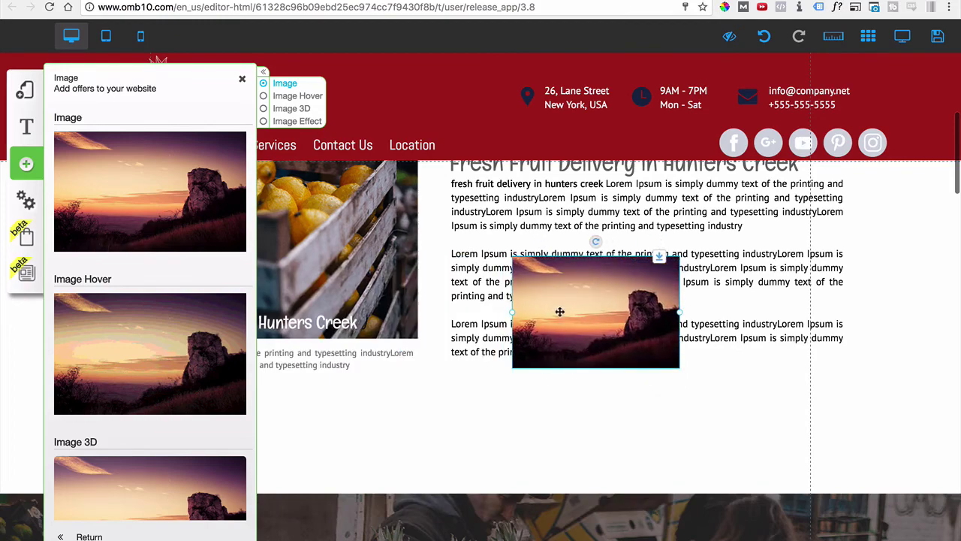
drag(560, 310, 497, 413)
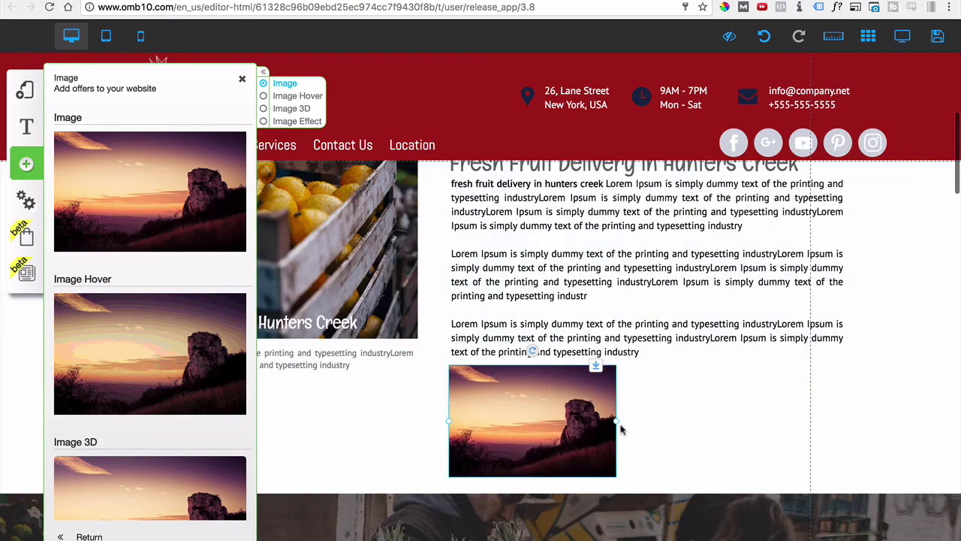
click(242, 78)
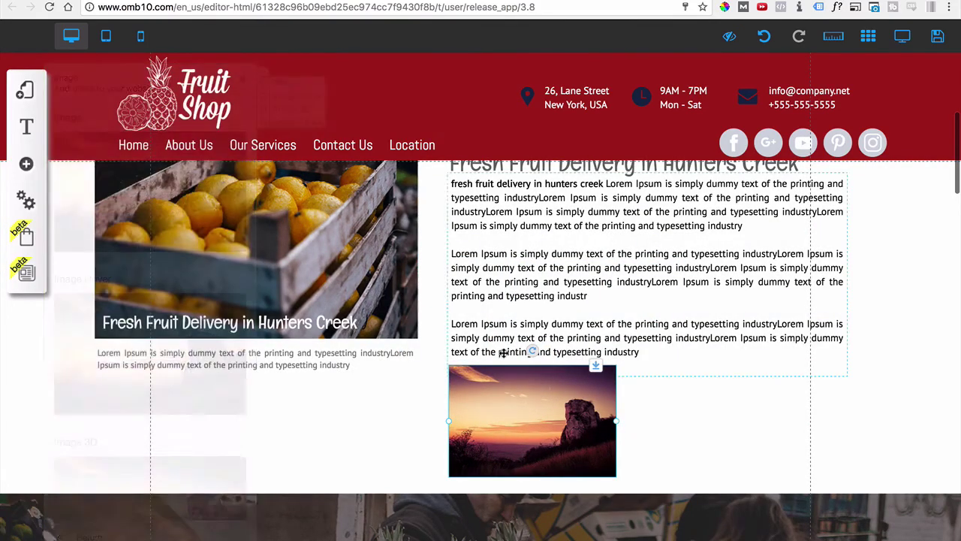
- Preview the desktop page to check the new image in the About Us section, and return to editing
scroll(504, 355, up, 5)
scroll(503, 356, down, 5)
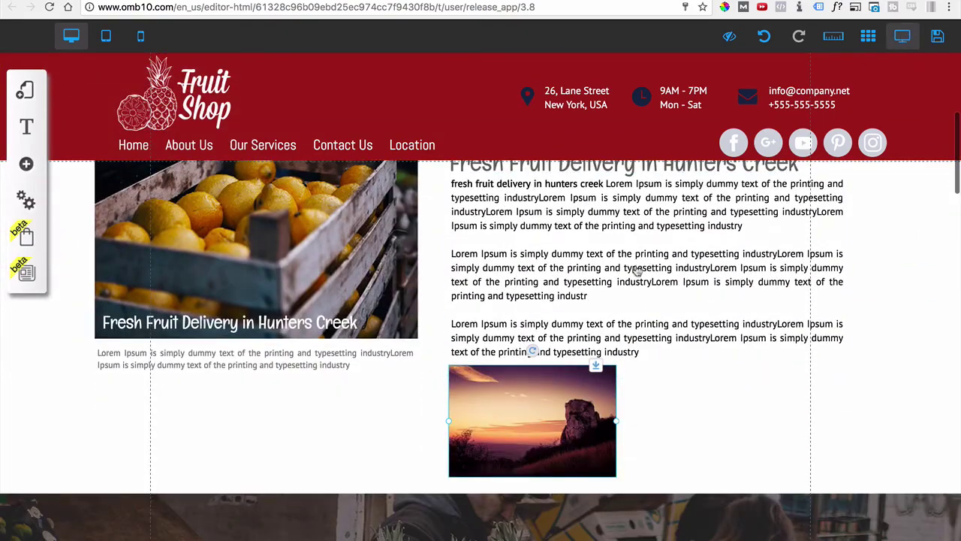
scroll(469, 387, down, 6)
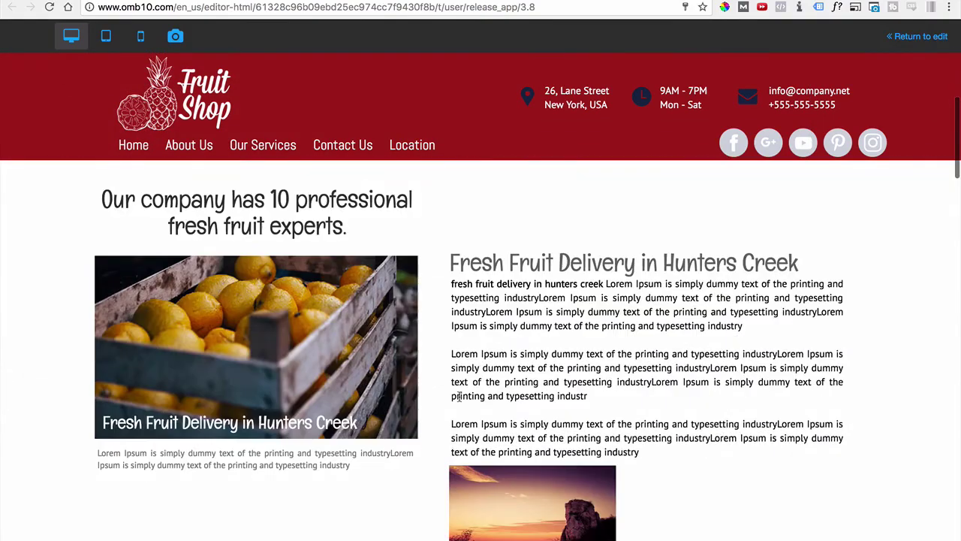
scroll(473, 413, down, 2)
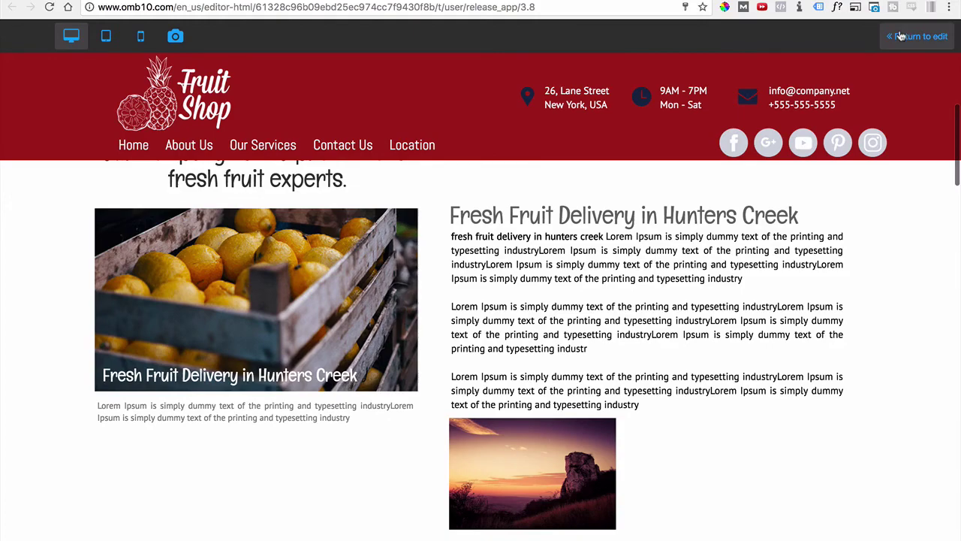
click(918, 36)
scroll(414, 212, up, 4)
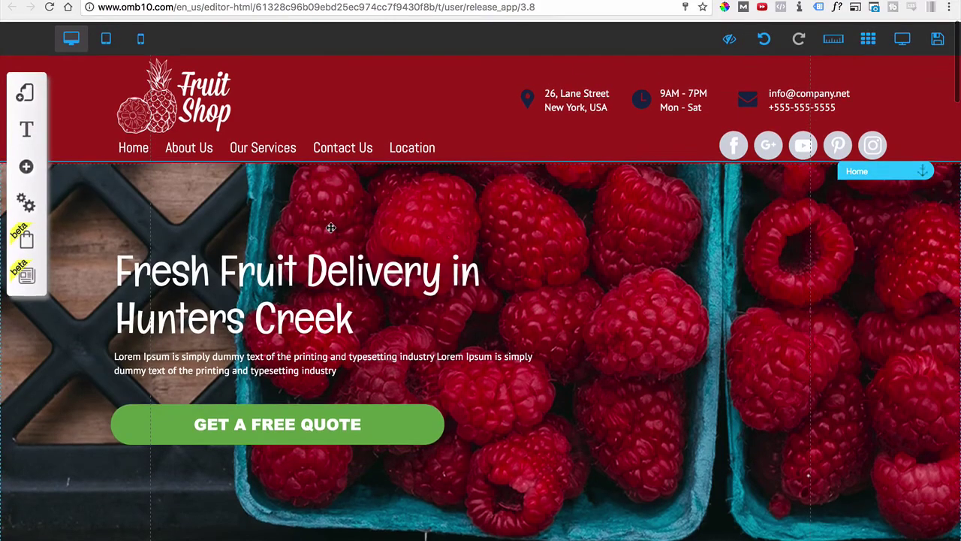
- In the mobile view, move the Fruit Shop logo from outside the page into the centre of the red header
click(140, 38)
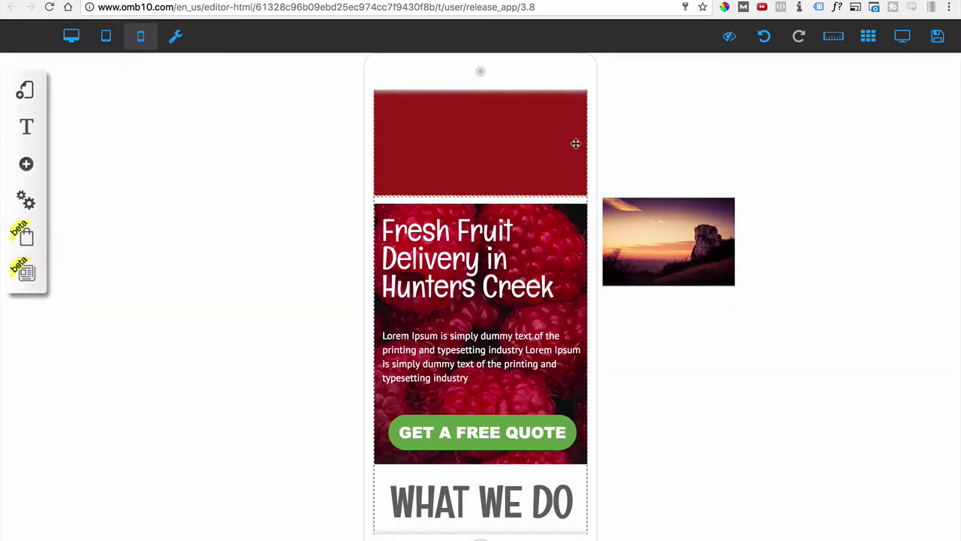
scroll(470, 252, down, 2)
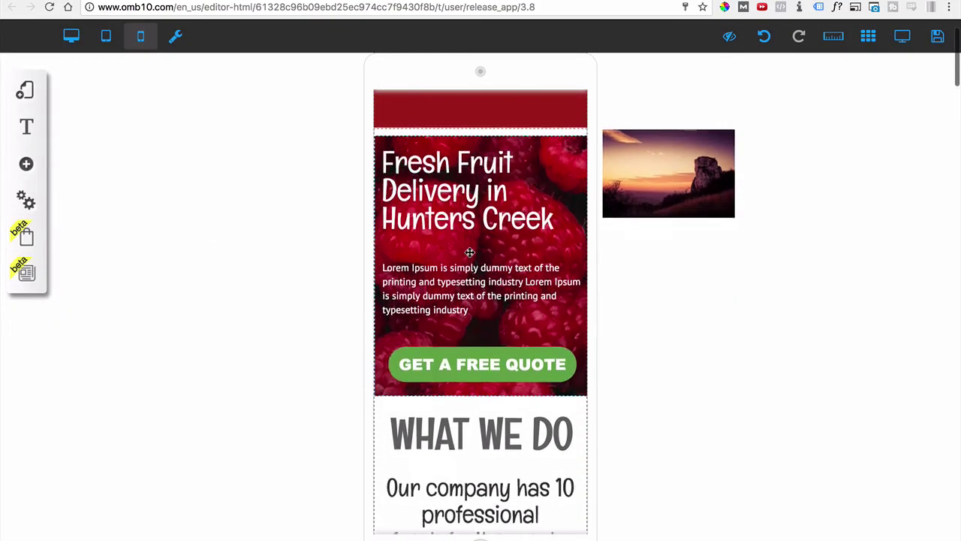
scroll(470, 252, up, 2)
drag(648, 182, 471, 166)
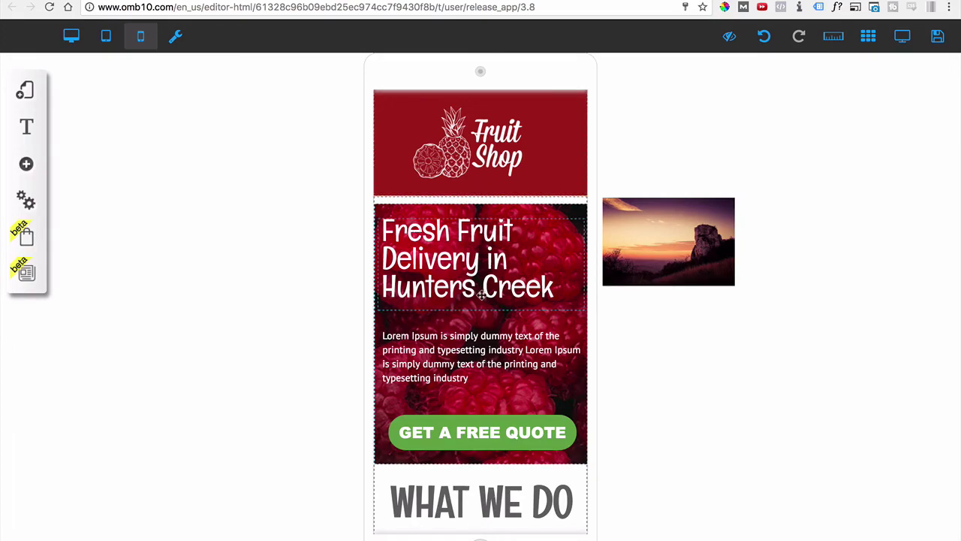
- Move the sunset image down along the outside of the mobile page until it sits beside the services #1 block
scroll(425, 312, down, 5)
scroll(712, 149, up, 3)
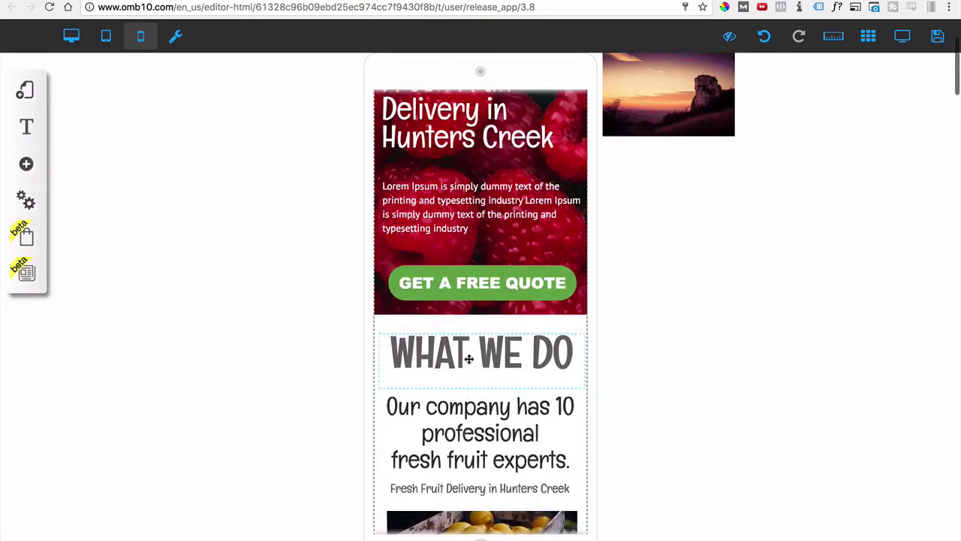
drag(713, 150, 747, 480)
scroll(451, 396, down, 6)
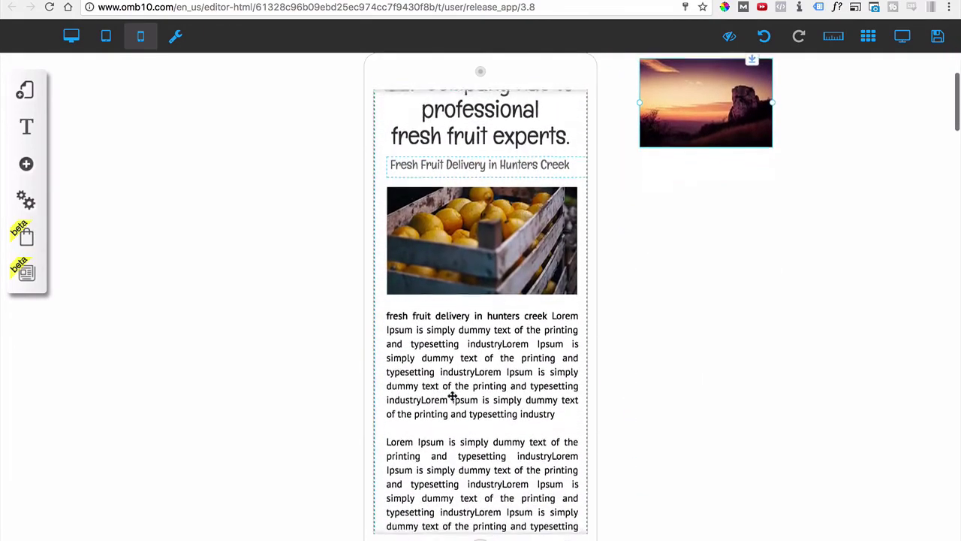
scroll(451, 396, down, 4)
scroll(451, 391, up, 5)
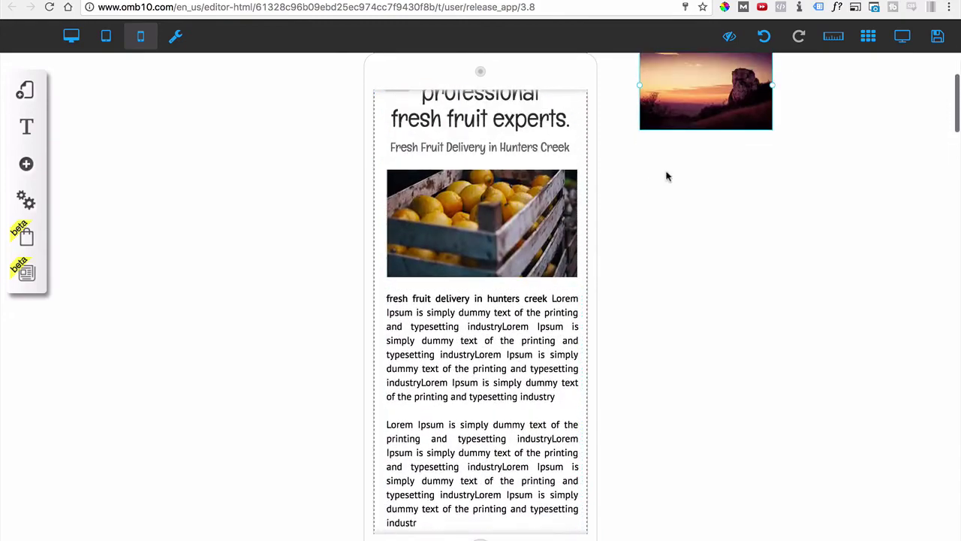
drag(693, 104, 661, 533)
scroll(433, 444, down, 5)
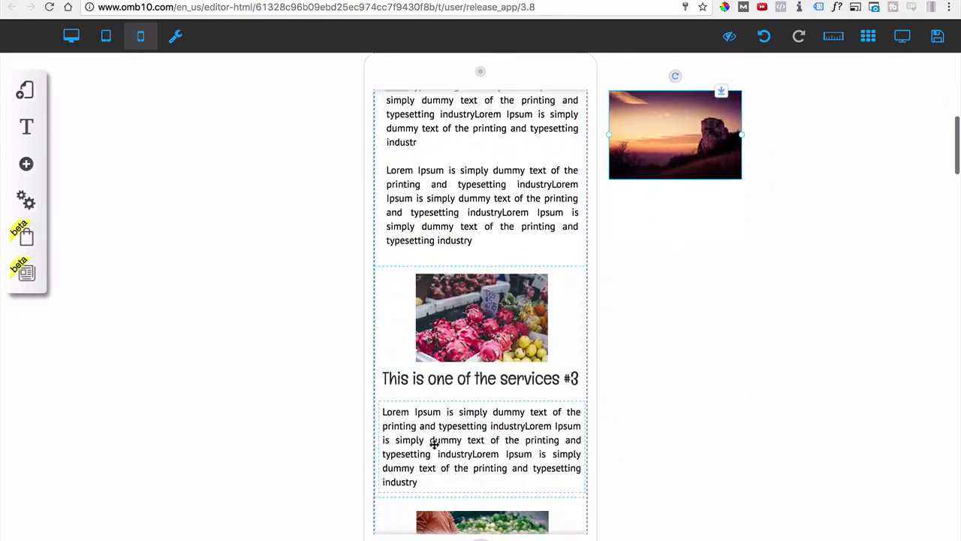
scroll(439, 413, down, 8)
scroll(438, 414, up, 6)
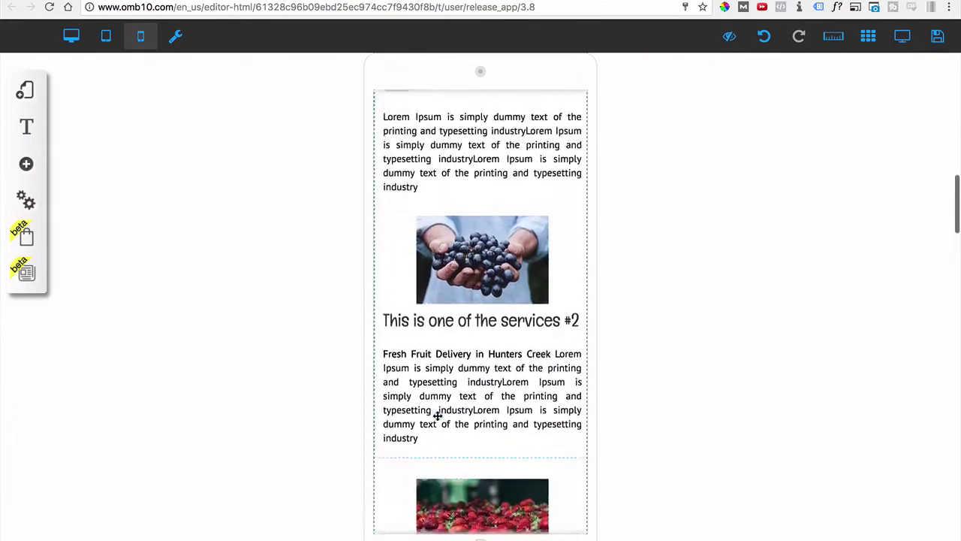
scroll(437, 416, up, 3)
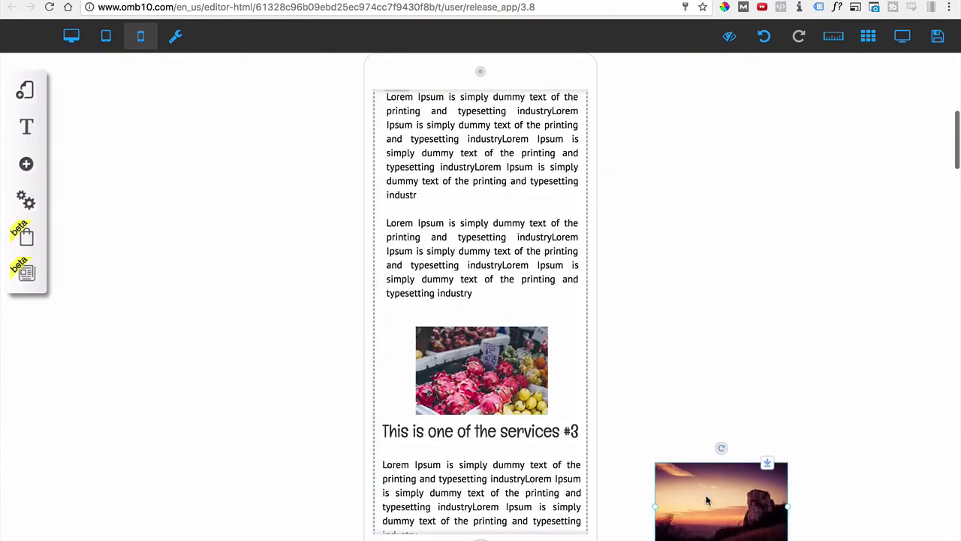
scroll(492, 485, down, 13)
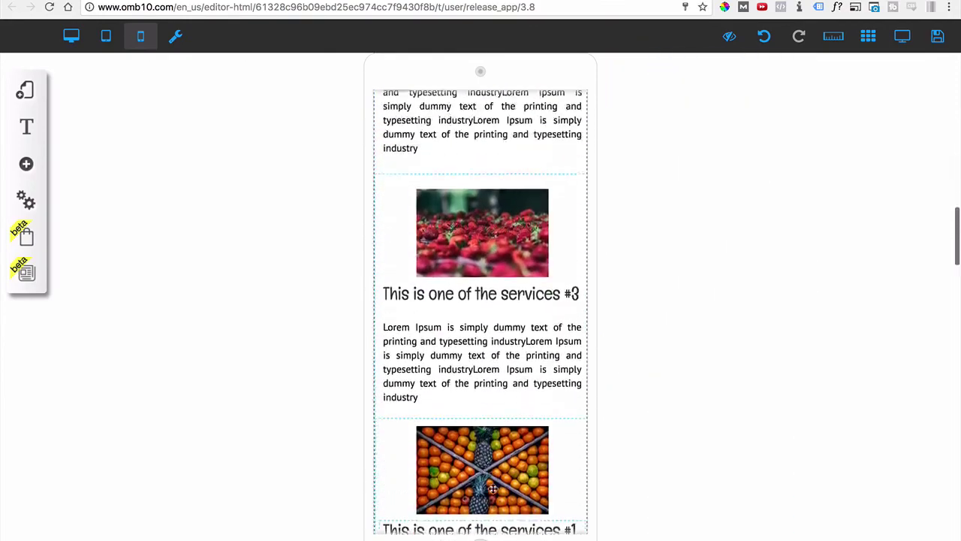
scroll(493, 487, up, 7)
scroll(492, 487, up, 2)
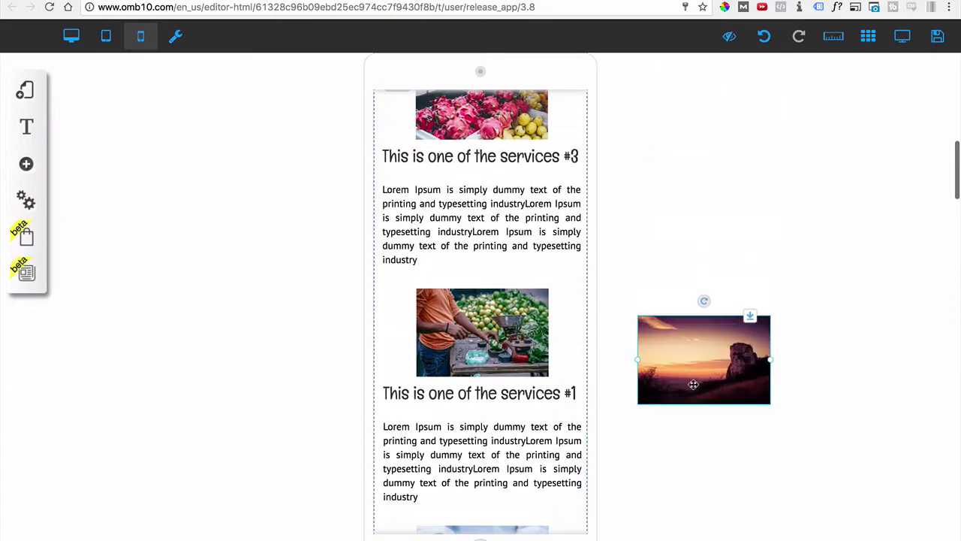
- Shrink the services #1 photo and the sunset image to matching sizes and place them side by side above the services #1 heading
click(463, 343)
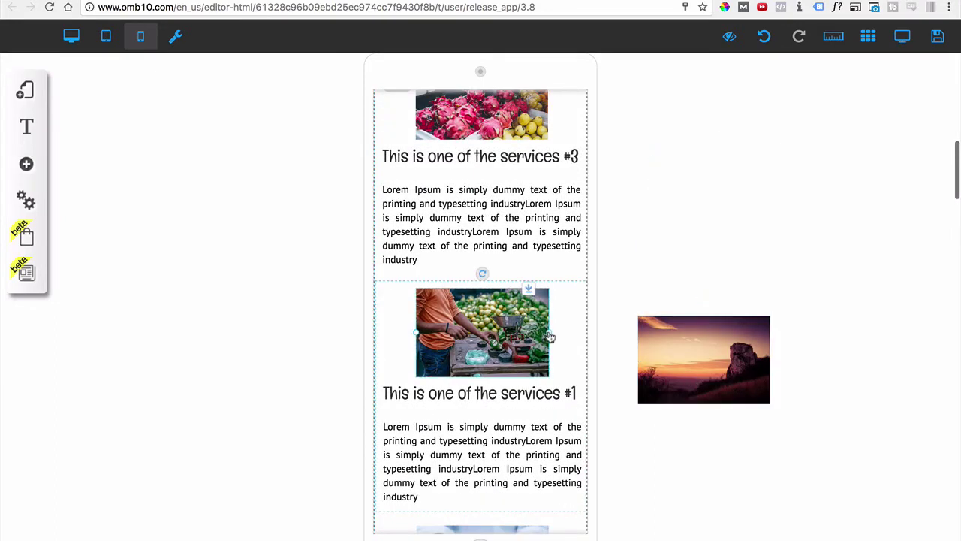
drag(494, 342, 431, 336)
drag(651, 368, 457, 344)
drag(516, 343, 502, 342)
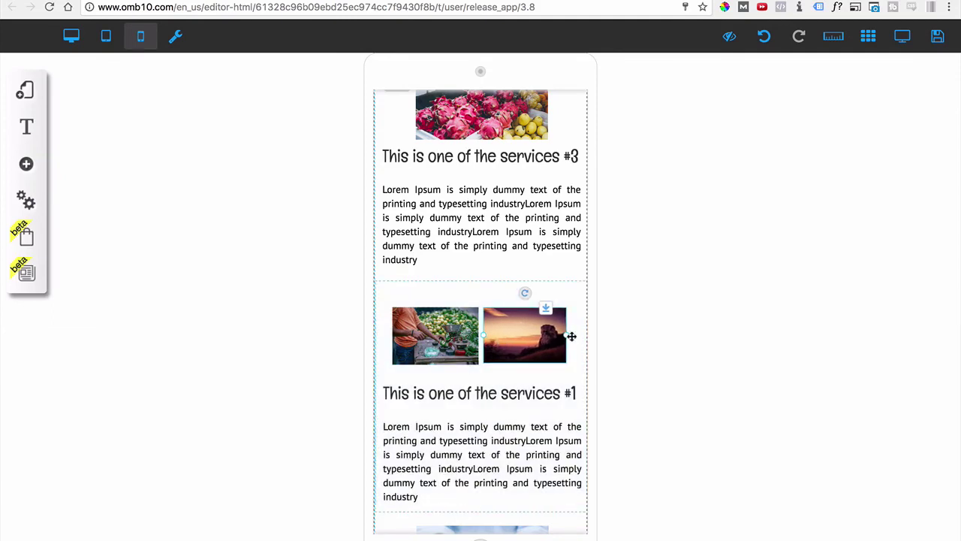
drag(568, 338, 569, 339)
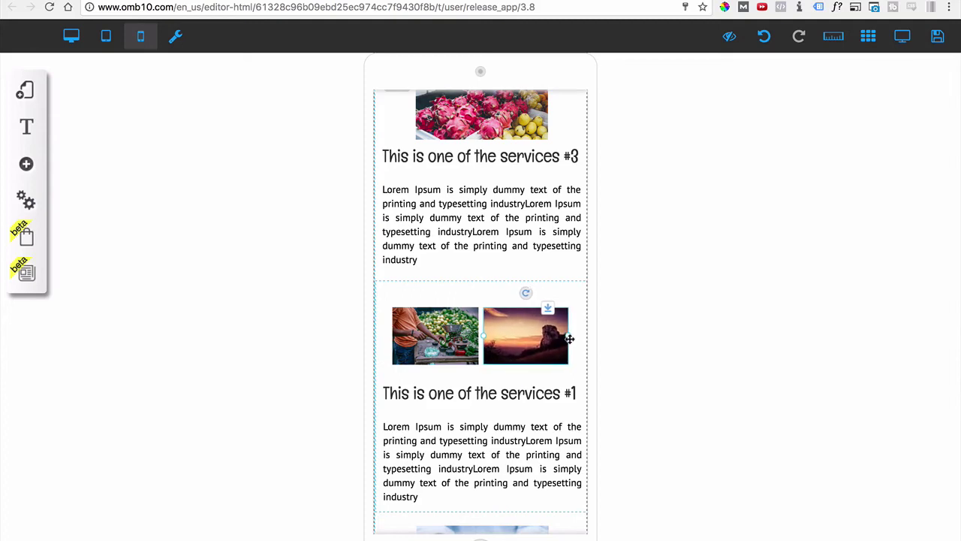
click(649, 350)
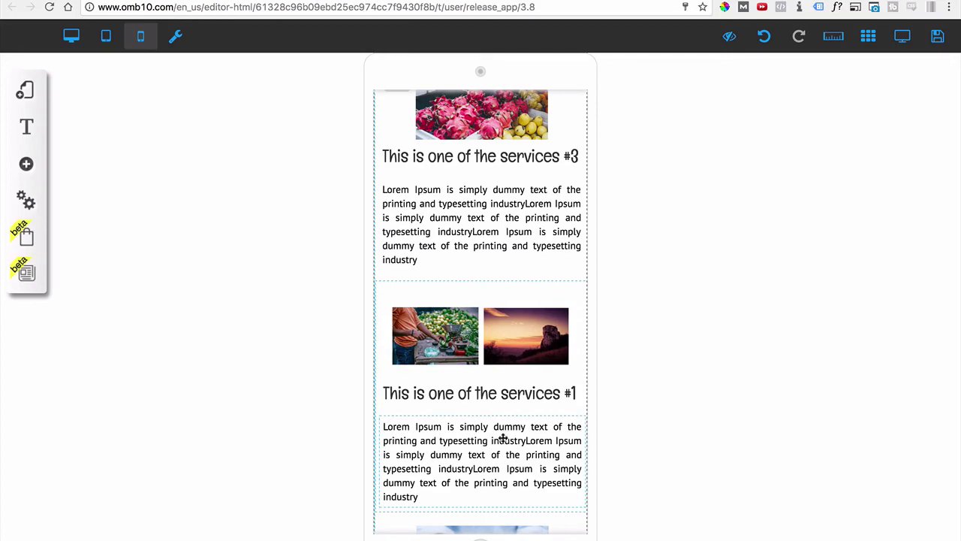
- In the tablet view, move the sunset image into the page above the services #1 photo, shifting that block down to make room
click(108, 39)
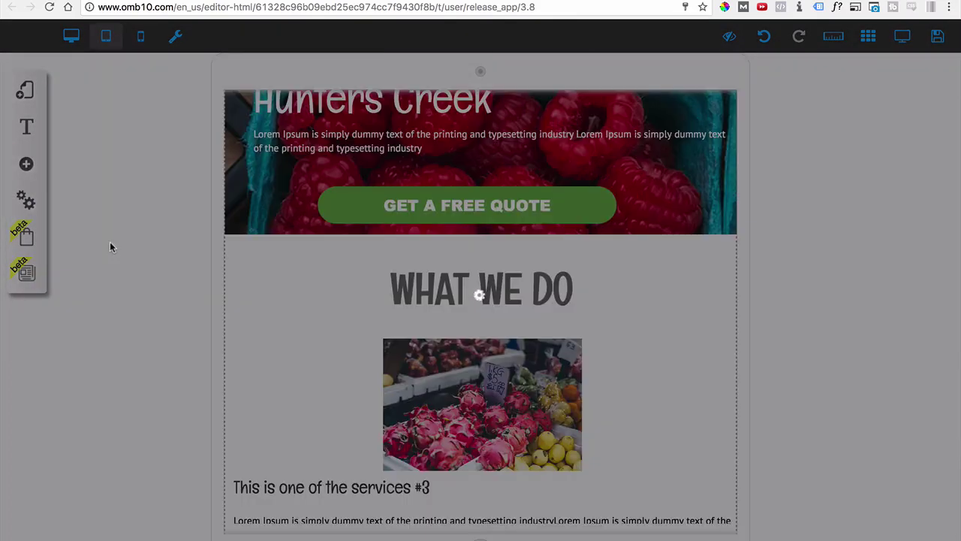
scroll(833, 327, down, 10)
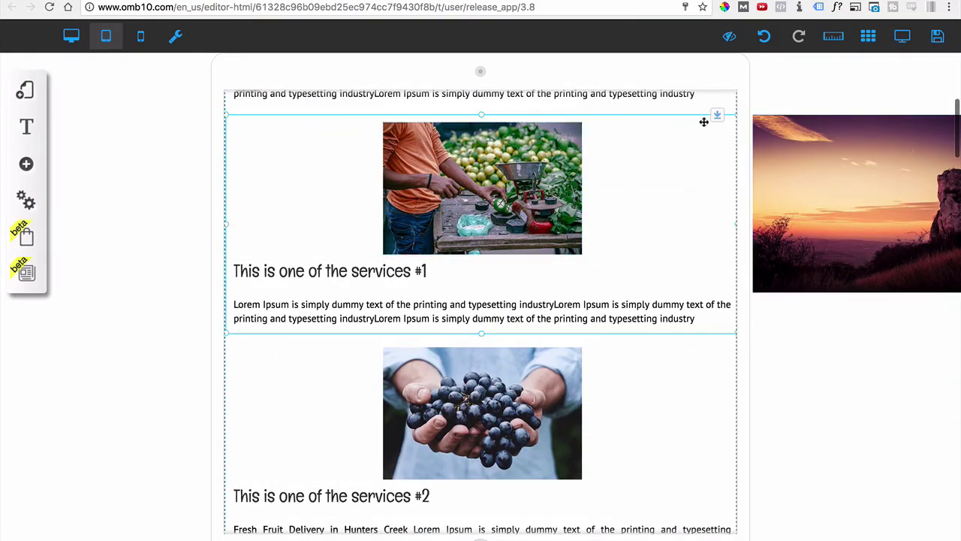
drag(704, 122, 427, 168)
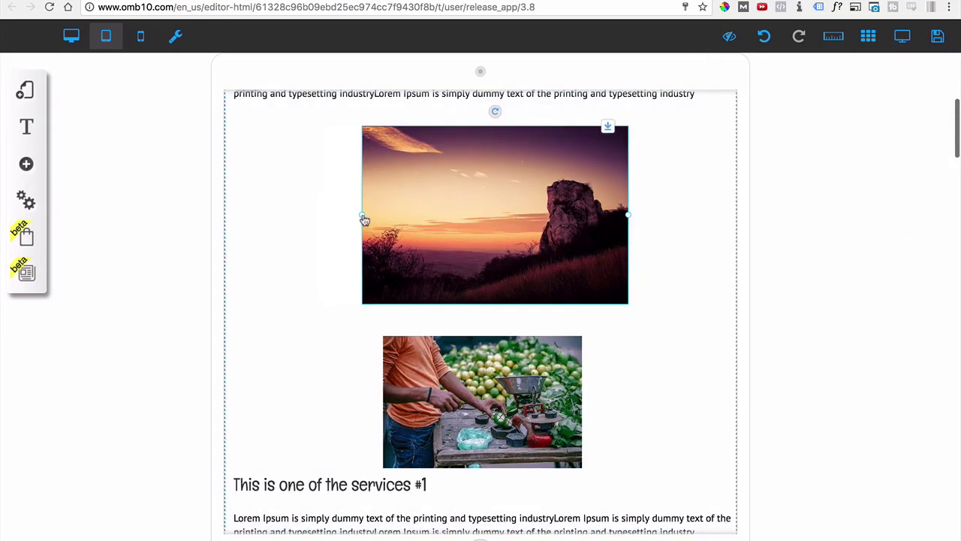
- Enlarge the sunset image to nearly the full tablet page width, keeping the services #1 block below it
drag(364, 218, 256, 219)
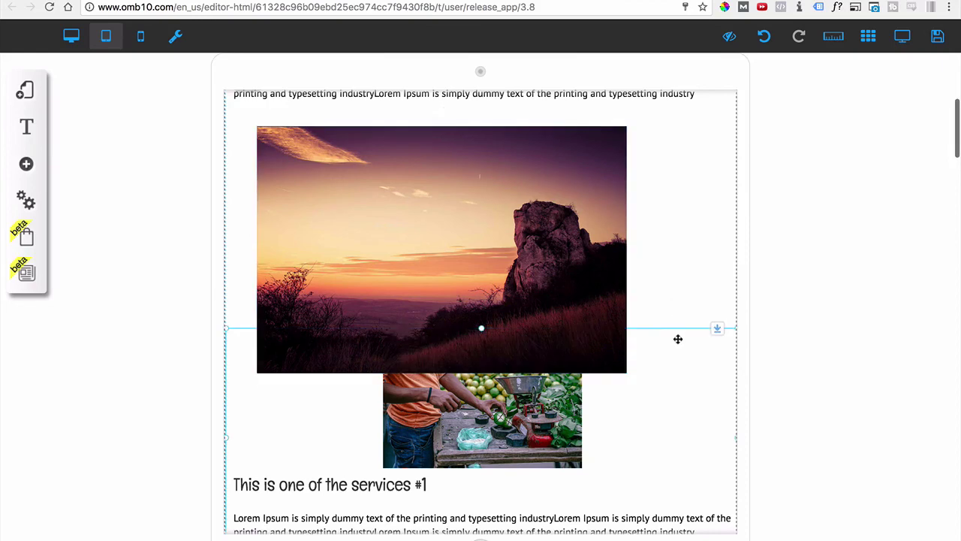
click(626, 248)
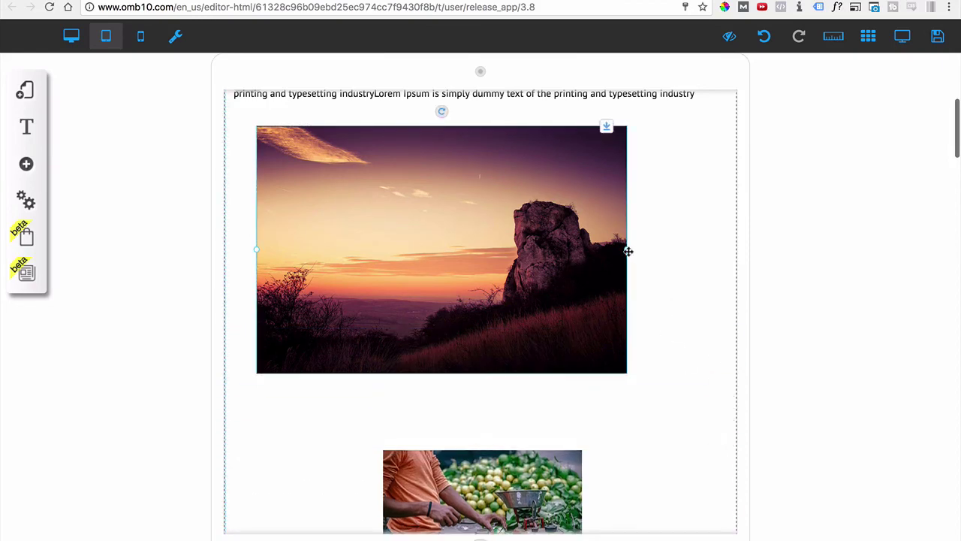
drag(627, 248, 729, 260)
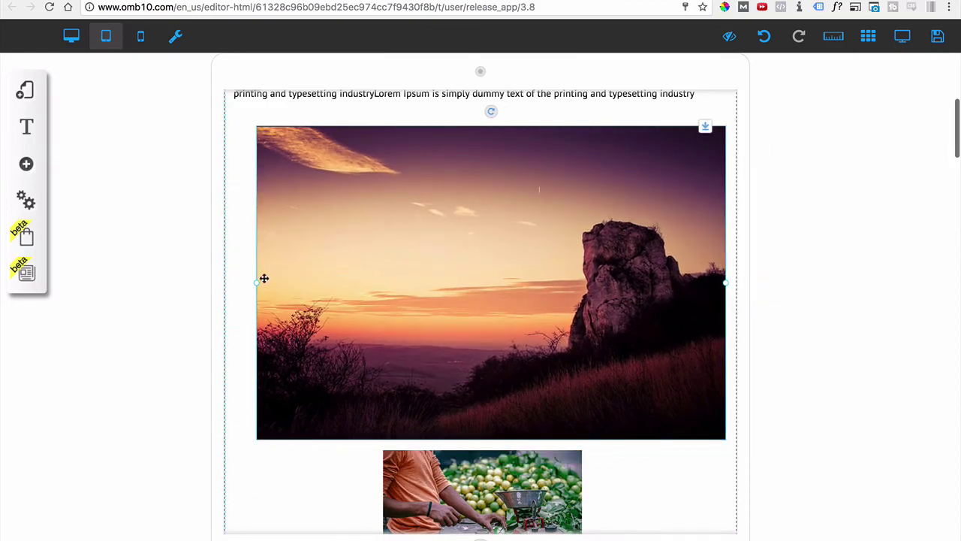
drag(259, 286, 230, 286)
drag(419, 288, 420, 276)
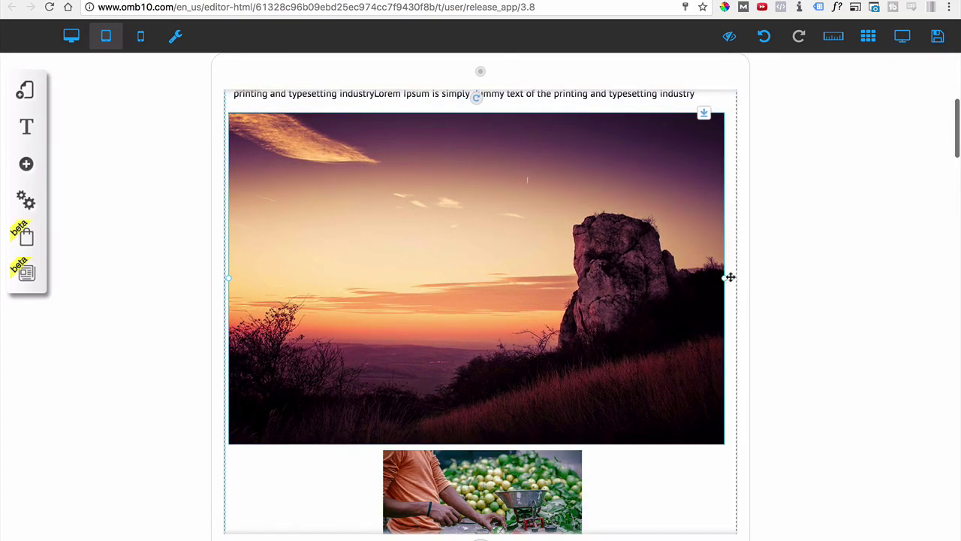
drag(730, 277, 732, 286)
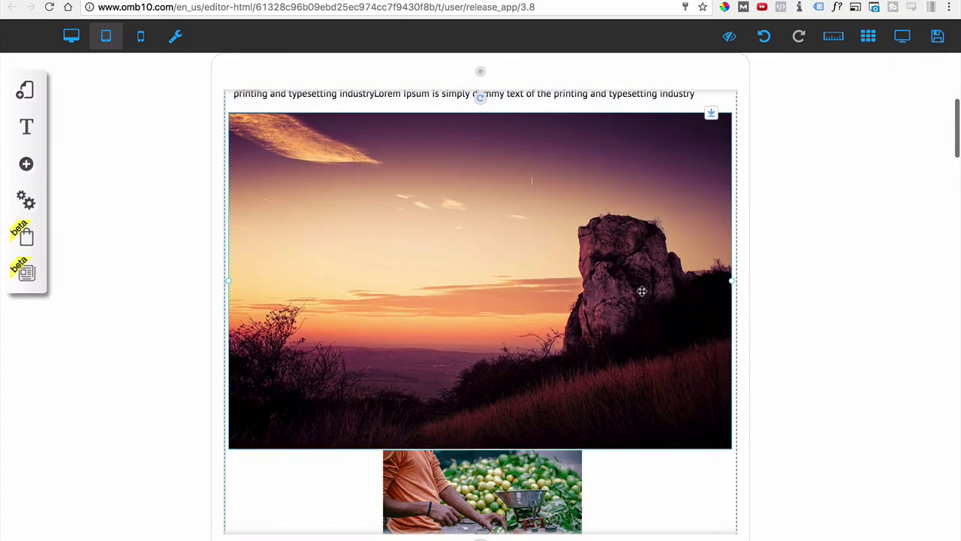
- Move the services #1 block slightly lower to leave a gap below the sunset image, and review the tablet page up to its header
scroll(642, 291, down, 3)
mouse_move(715, 206)
mouse_down()
mouse_move(716, 230)
mouse_move(719, 218)
mouse_up()
scroll(490, 289, up, 7)
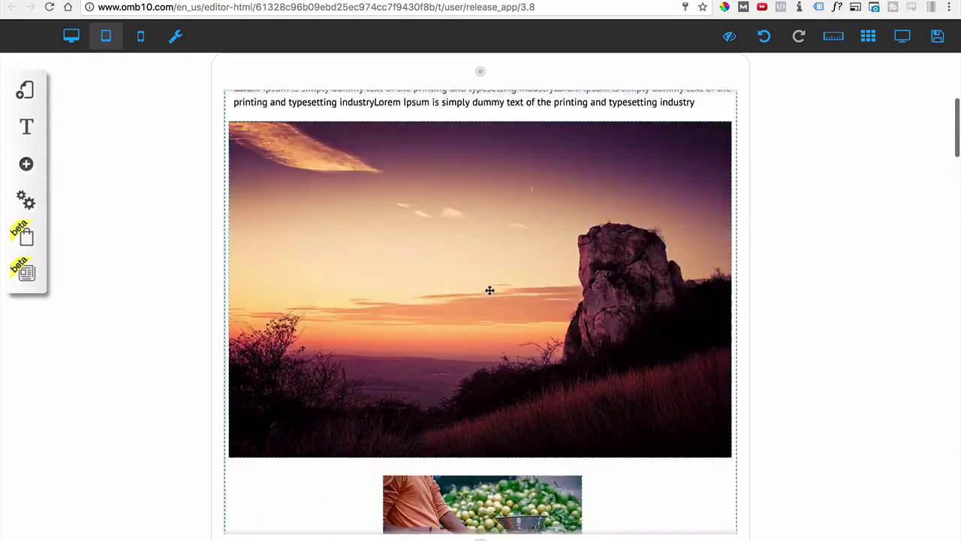
scroll(470, 303, down, 2)
scroll(470, 304, up, 5)
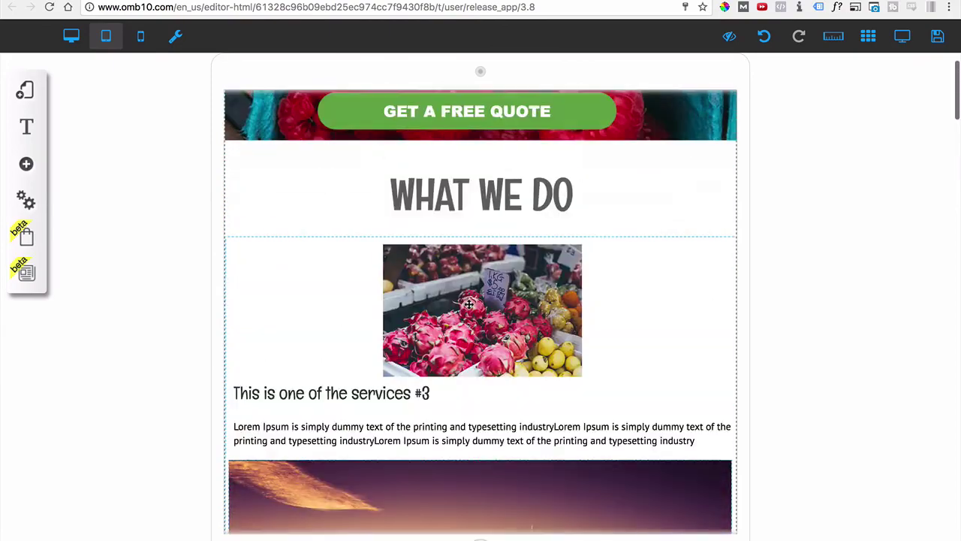
scroll(468, 304, up, 5)
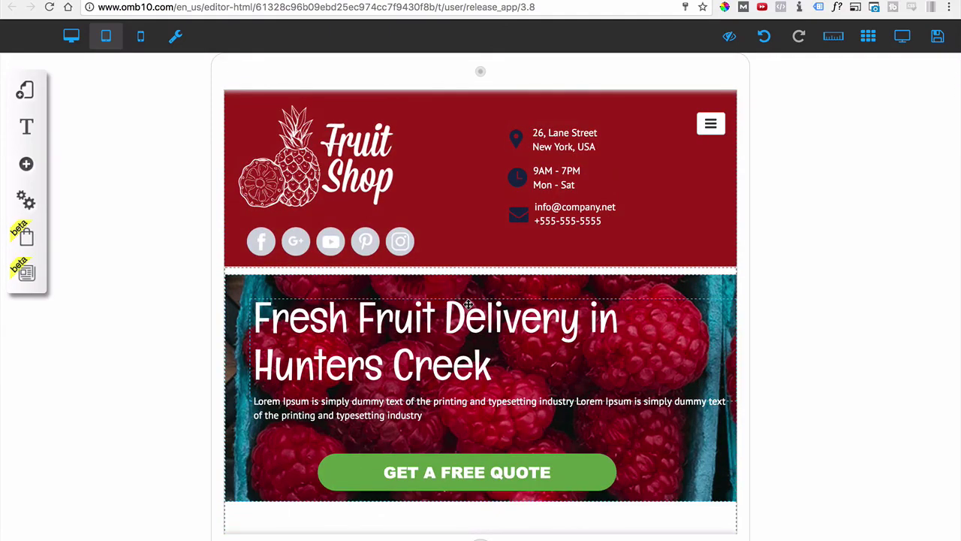